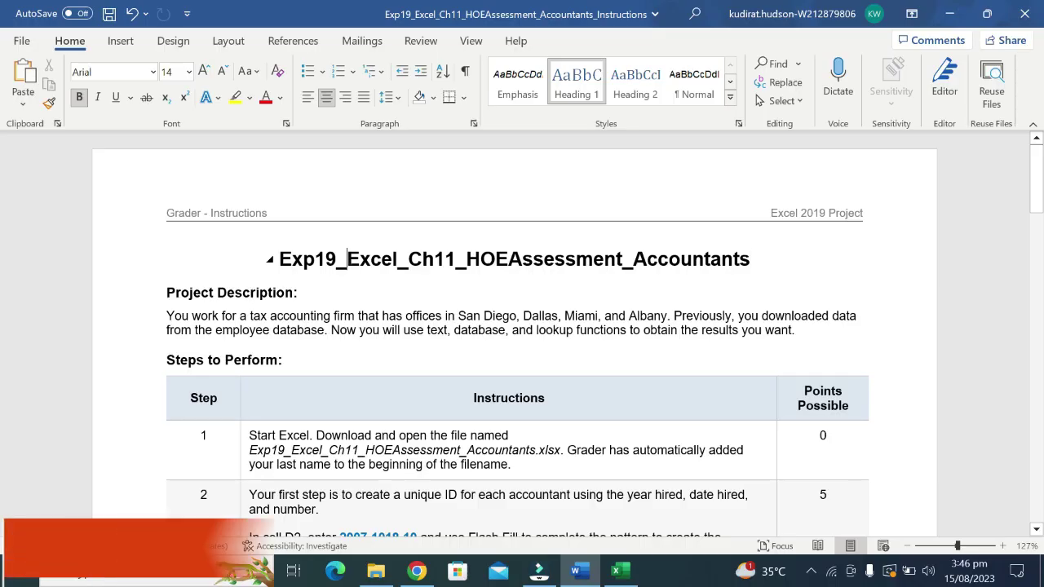
Highlight the step 1 instructions in yellow
{"action": "left_click_drag", "start_coordinate": [346, 258], "coordinate": [750, 258]}
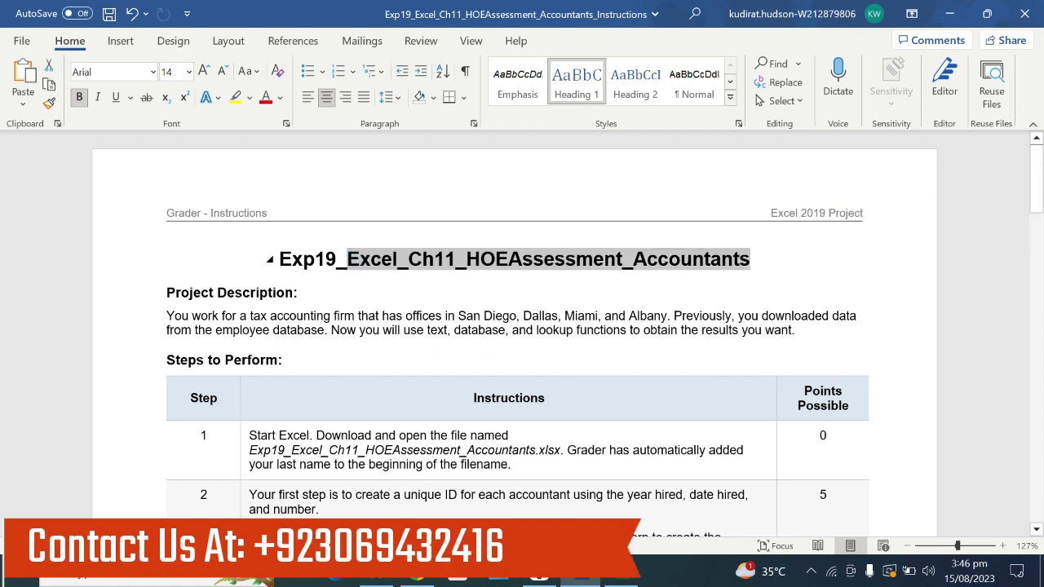
{"action": "left_click_drag", "start_coordinate": [279, 258], "coordinate": [650, 274]}
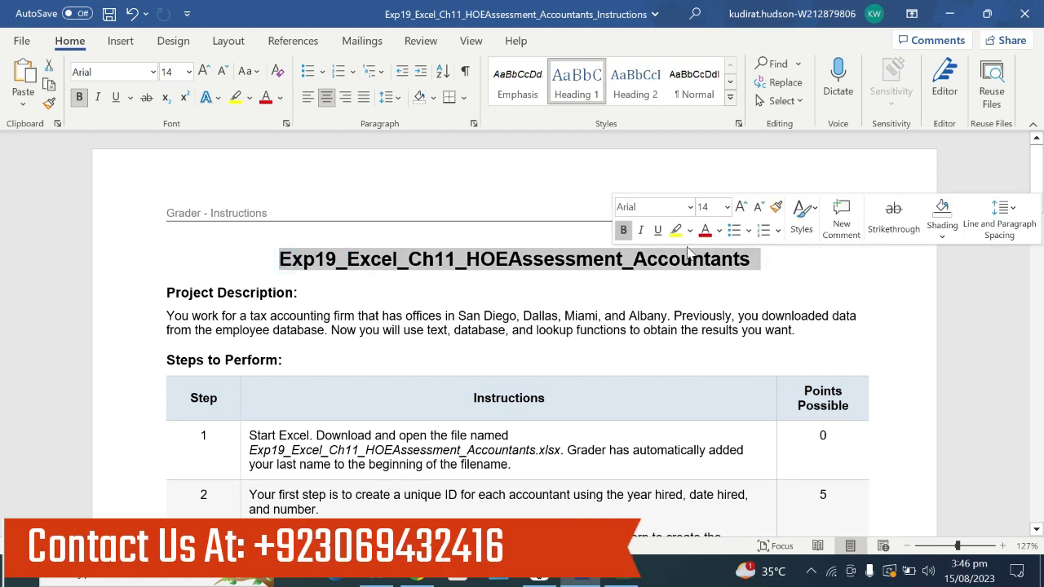
{"action": "scroll", "coordinate": [391, 375], "scroll_direction": "down", "scroll_amount": 3}
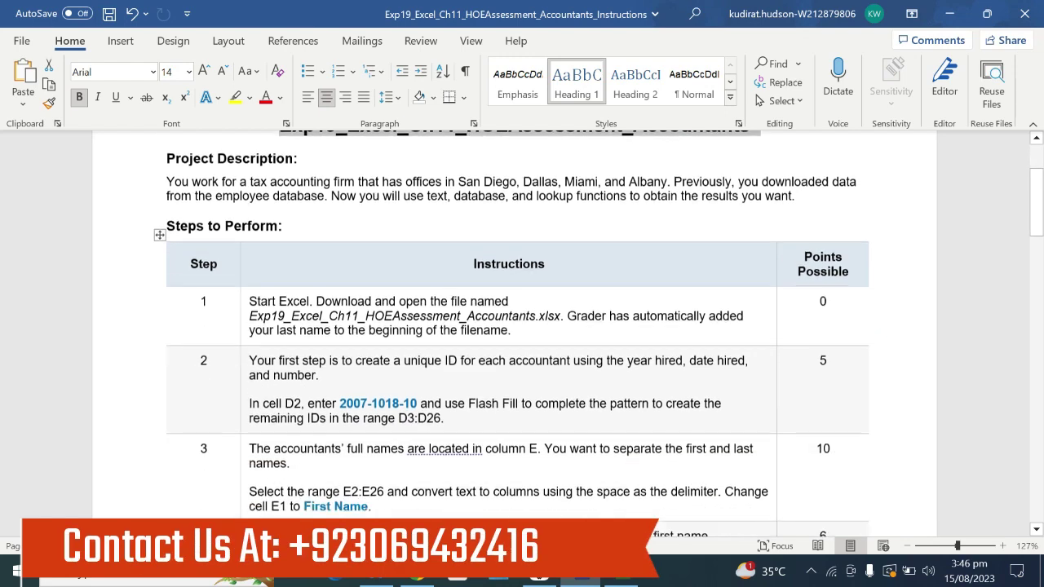
{"action": "left_click", "coordinate": [242, 318]}
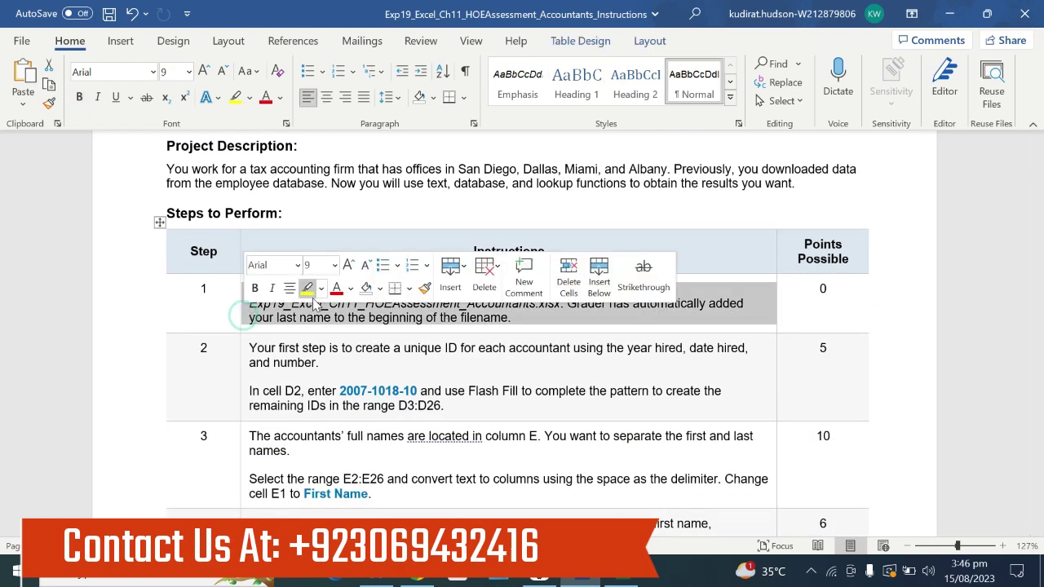
{"action": "left_click", "coordinate": [310, 290]}
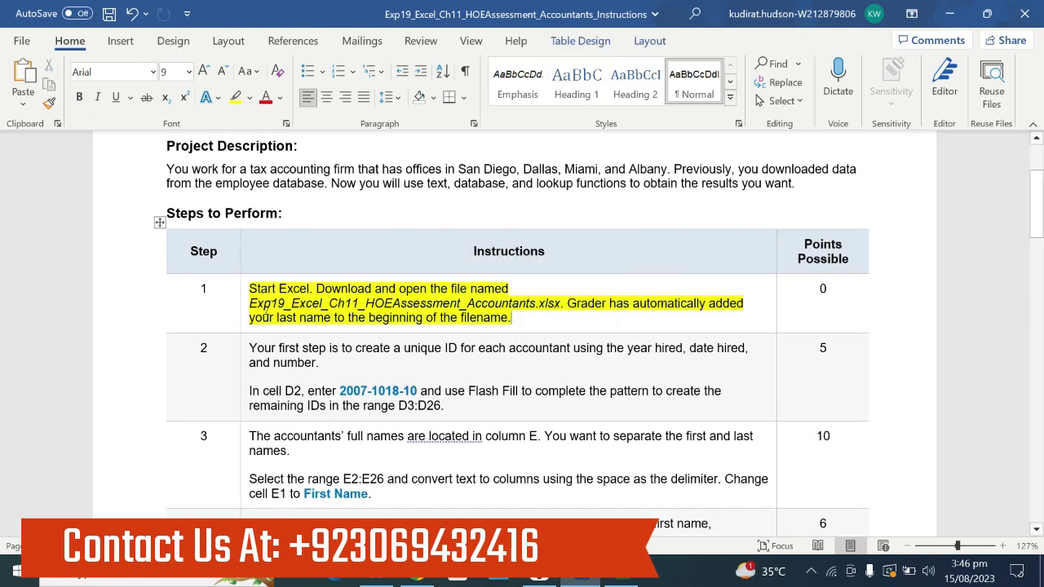
{"action": "left_click_drag", "start_coordinate": [250, 304], "coordinate": [611, 307]}
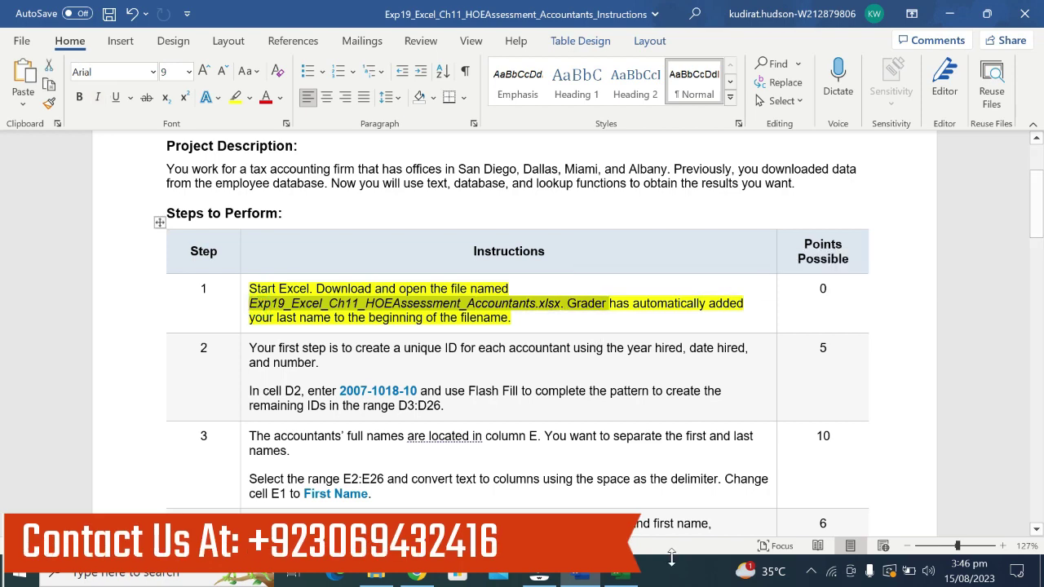
Move the yellow highlight from step 1 to both paragraphs of step 2
{"action": "left_click", "coordinate": [620, 576]}
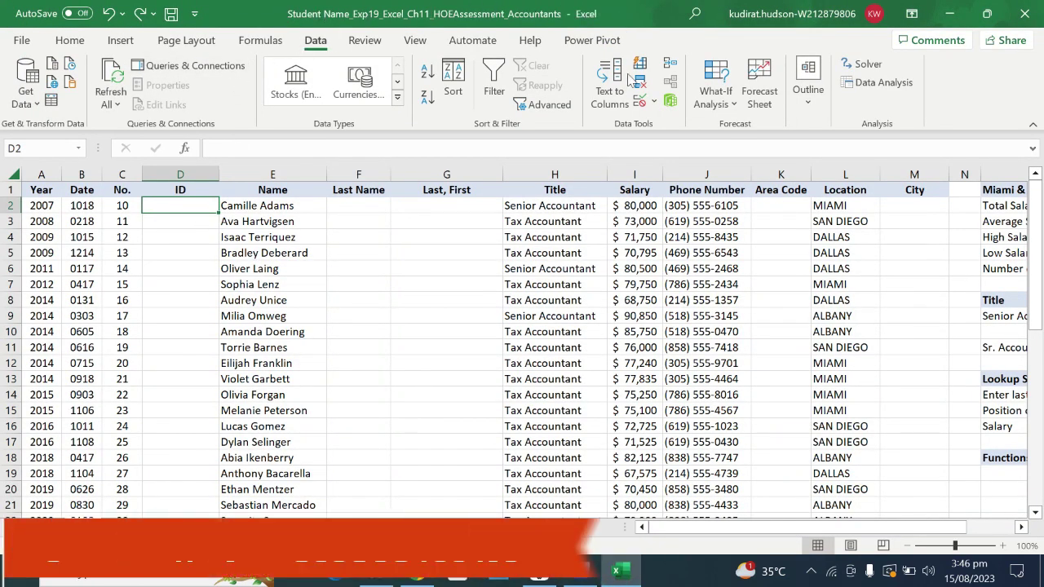
{"action": "left_click", "coordinate": [587, 581]}
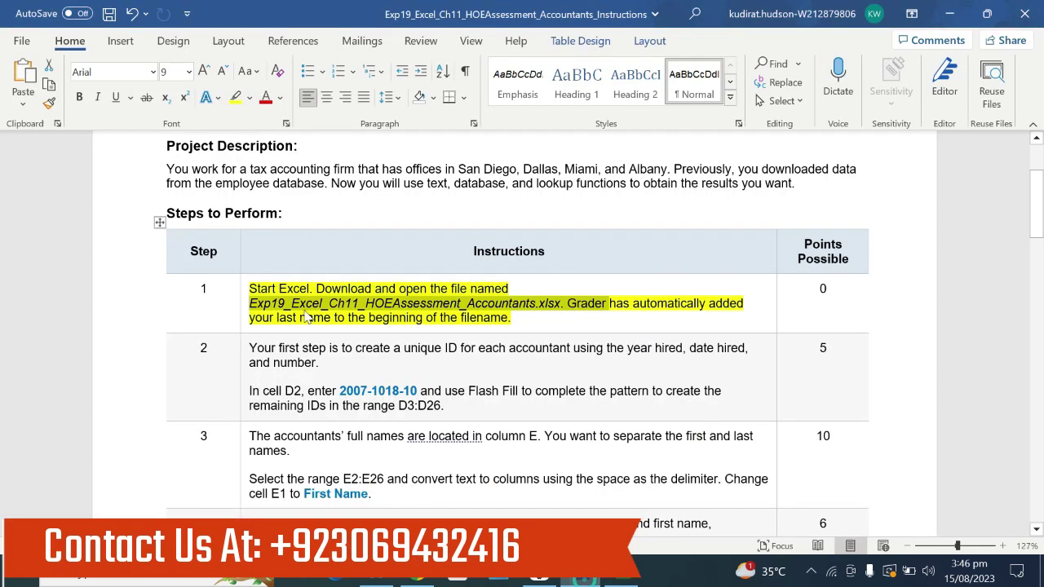
{"action": "left_click", "coordinate": [243, 325]}
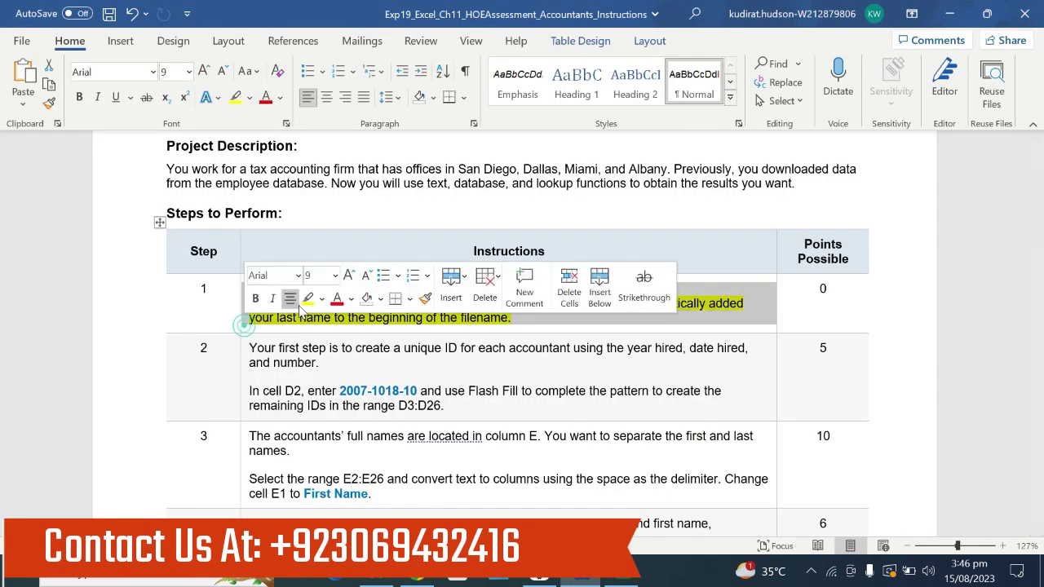
{"action": "left_click", "coordinate": [309, 301]}
{"action": "left_click", "coordinate": [246, 381]}
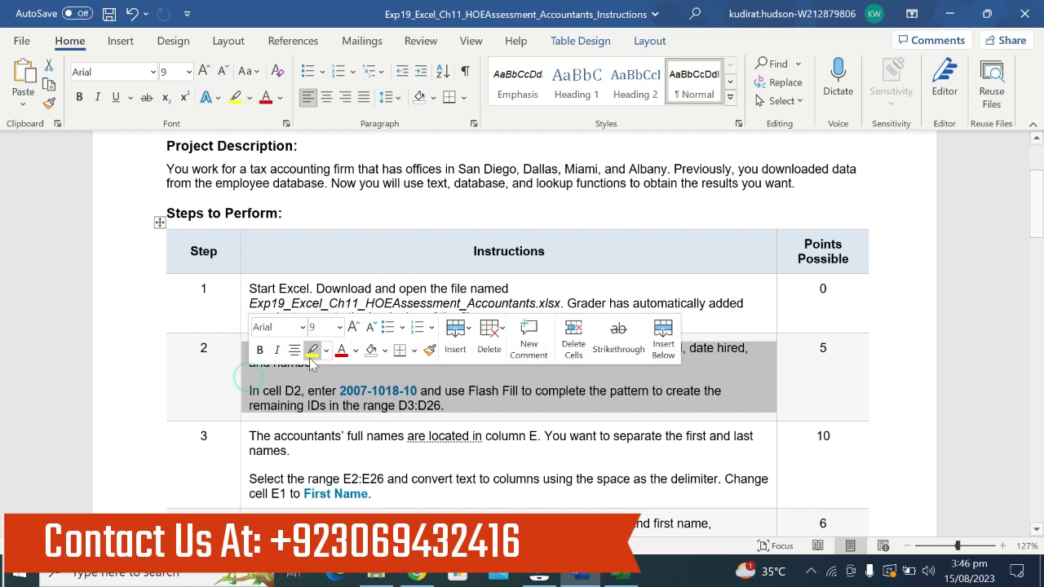
{"action": "left_click", "coordinate": [311, 350]}
{"action": "left_click", "coordinate": [259, 405]}
{"action": "left_click_drag", "start_coordinate": [249, 392], "coordinate": [705, 395]}
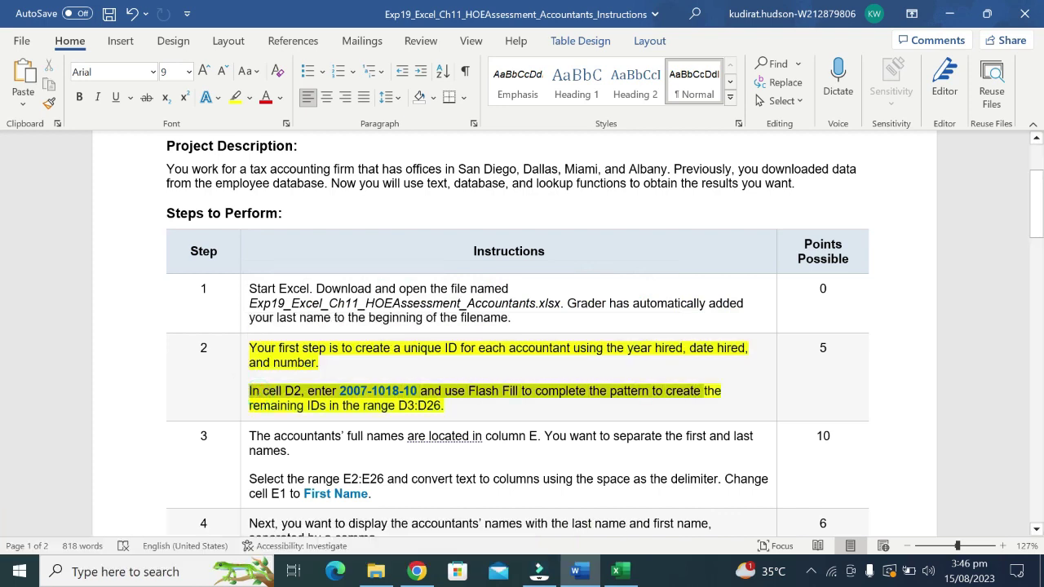
{"action": "left_click_drag", "start_coordinate": [261, 392], "coordinate": [445, 406]}
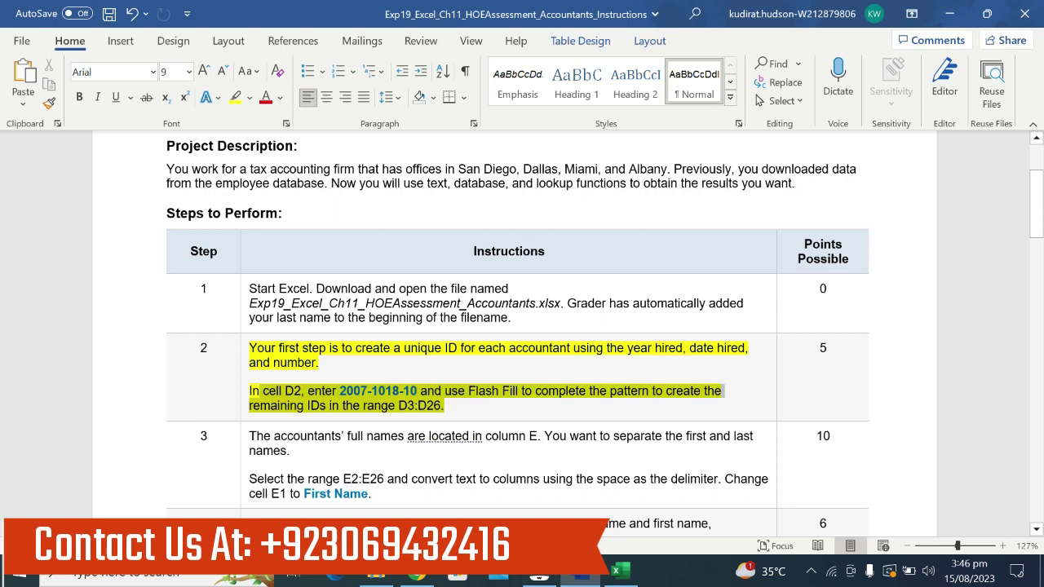
{"action": "left_click", "coordinate": [377, 403]}
{"action": "left_click_drag", "start_coordinate": [487, 392], "coordinate": [586, 393]}
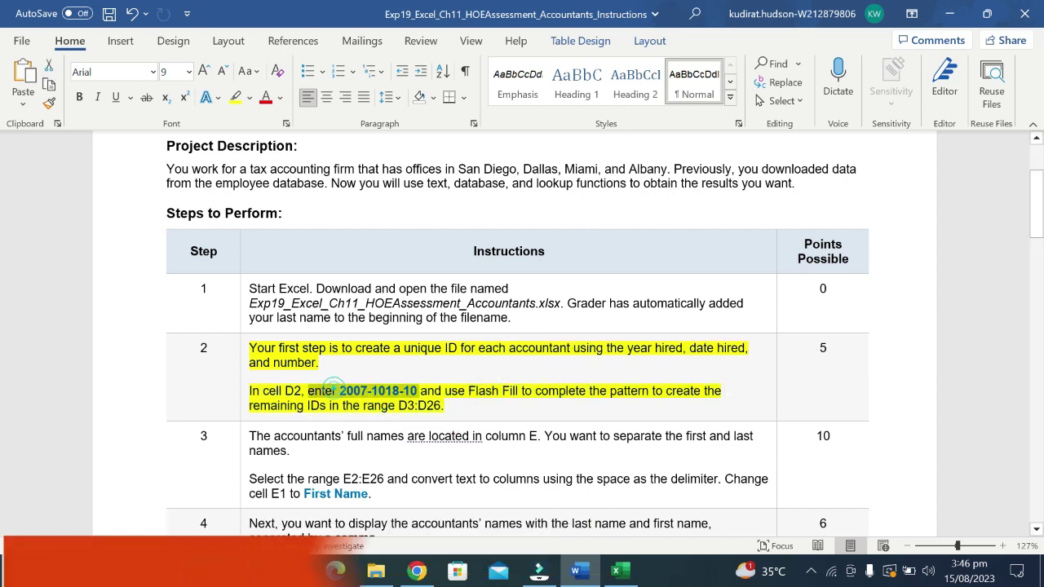
{"action": "left_click_drag", "start_coordinate": [339, 392], "coordinate": [417, 392]}
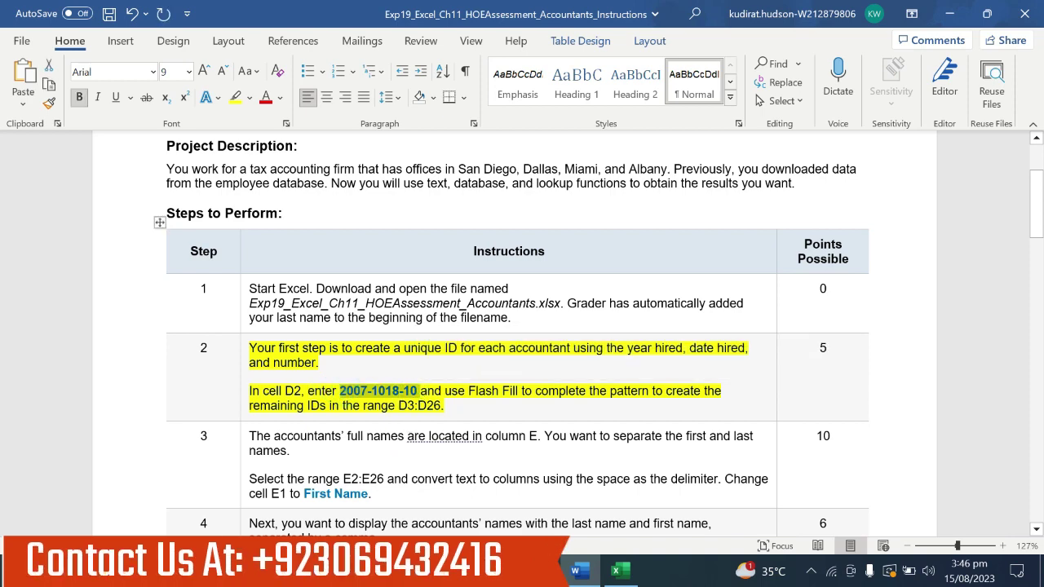
{"action": "left_click", "coordinate": [621, 571]}
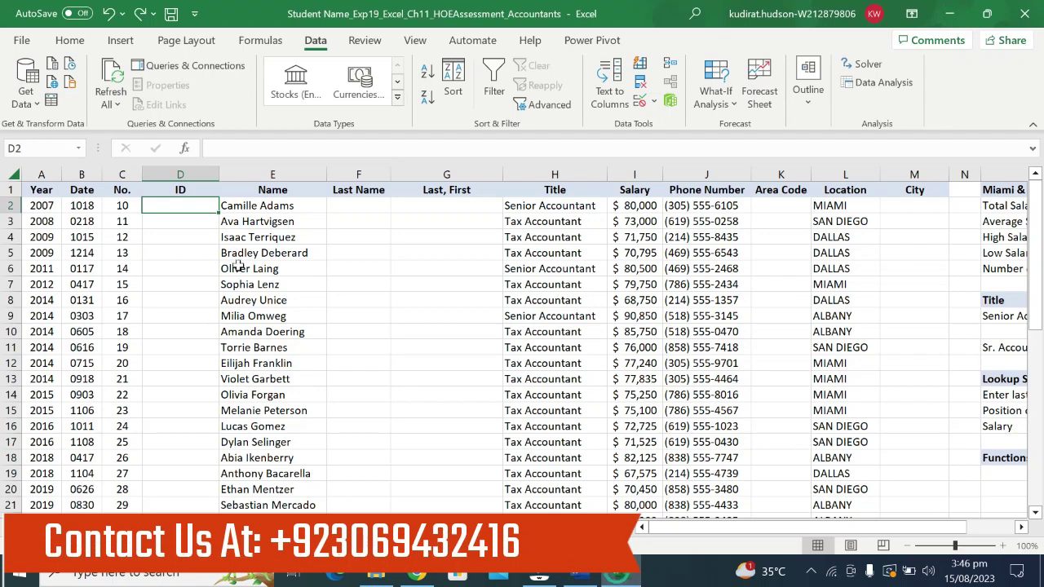
{"action": "double_click", "coordinate": [155, 206]}
{"action": "key", "text": "ctrl+v"}
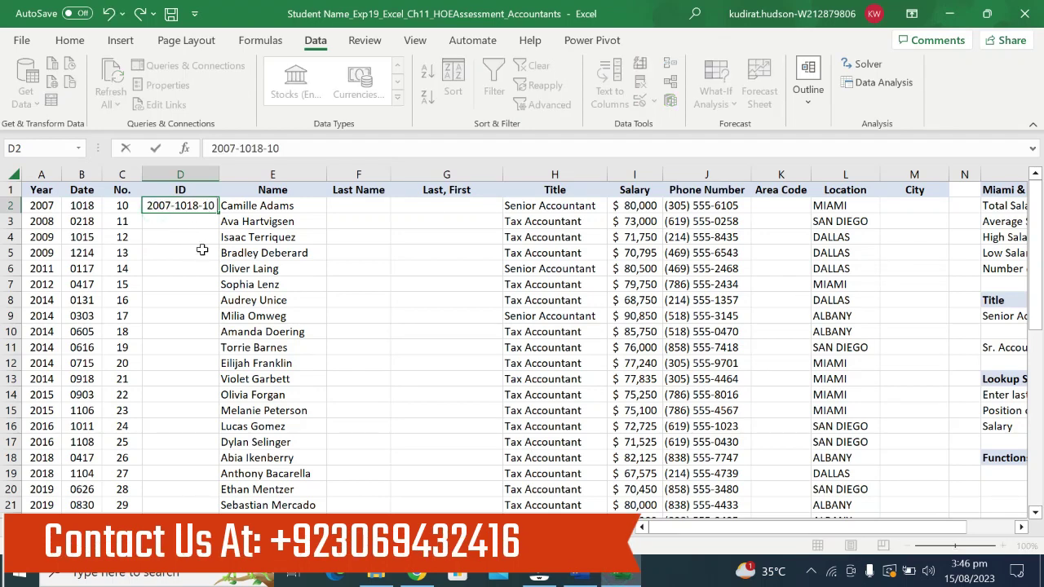
{"action": "left_click", "coordinate": [177, 238]}
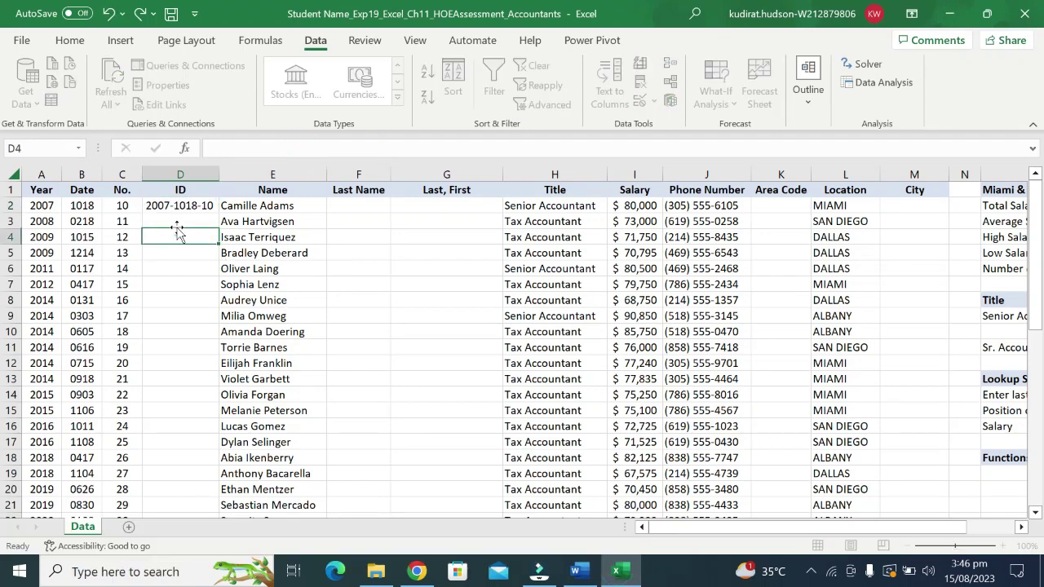
{"action": "left_click", "coordinate": [180, 206]}
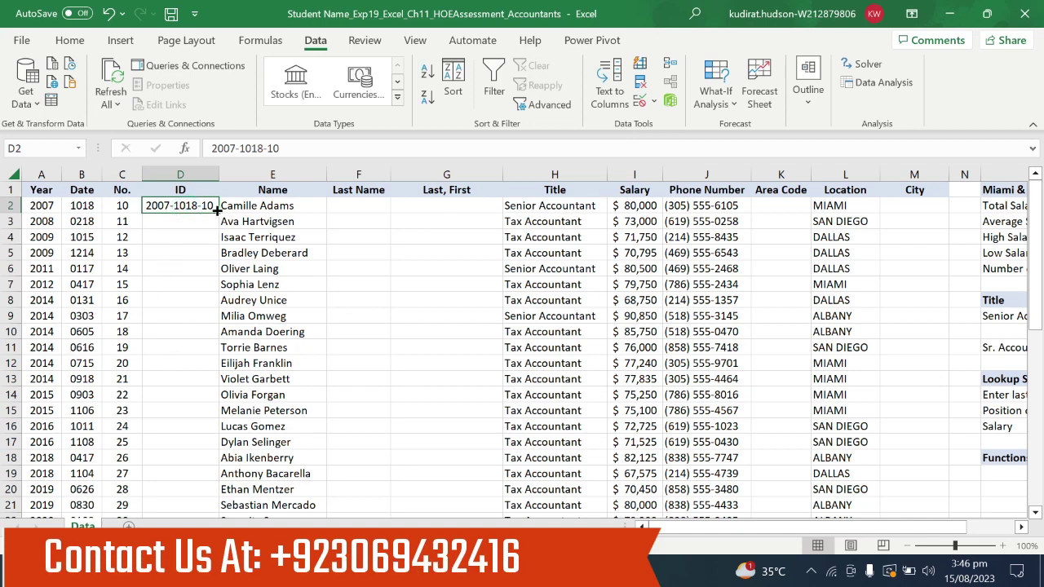
{"action": "left_click_drag", "start_coordinate": [217, 211], "coordinate": [211, 255]}
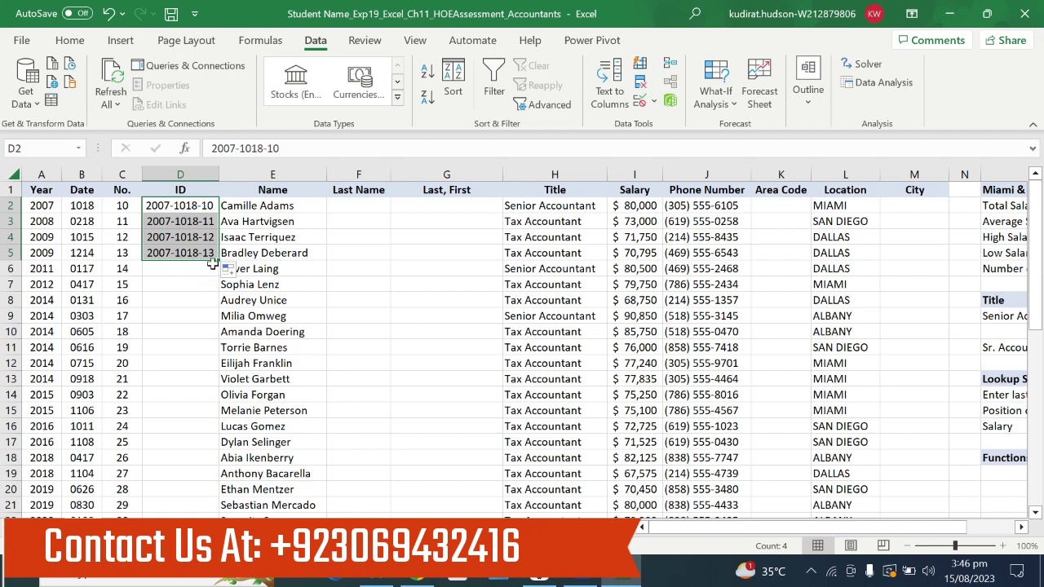
{"action": "left_click_drag", "start_coordinate": [219, 261], "coordinate": [217, 211]}
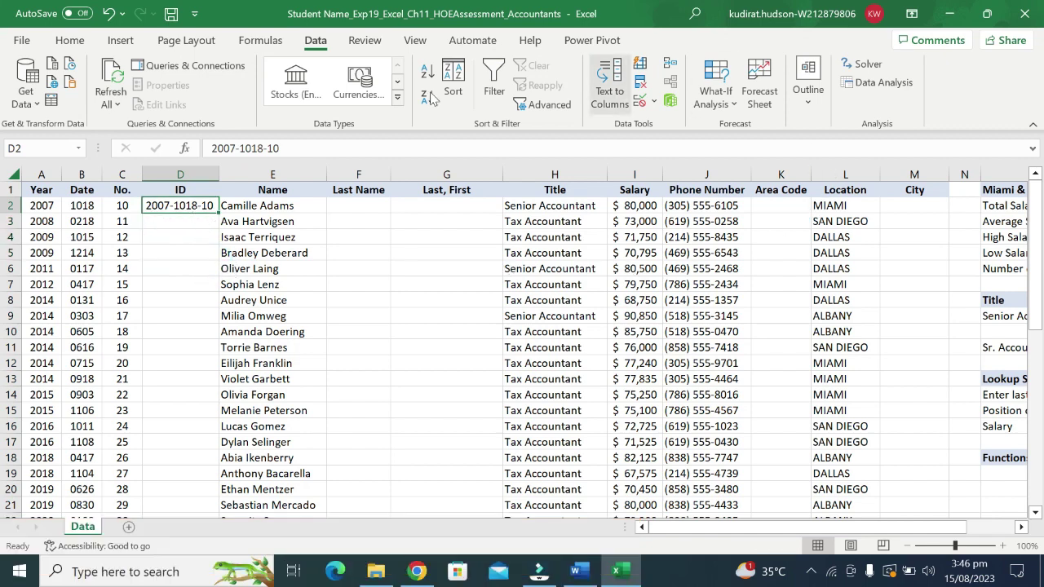
Flash Fill the year-date-number IDs into D3:D26 and spot-check the generated values
{"action": "left_click", "coordinate": [70, 40]}
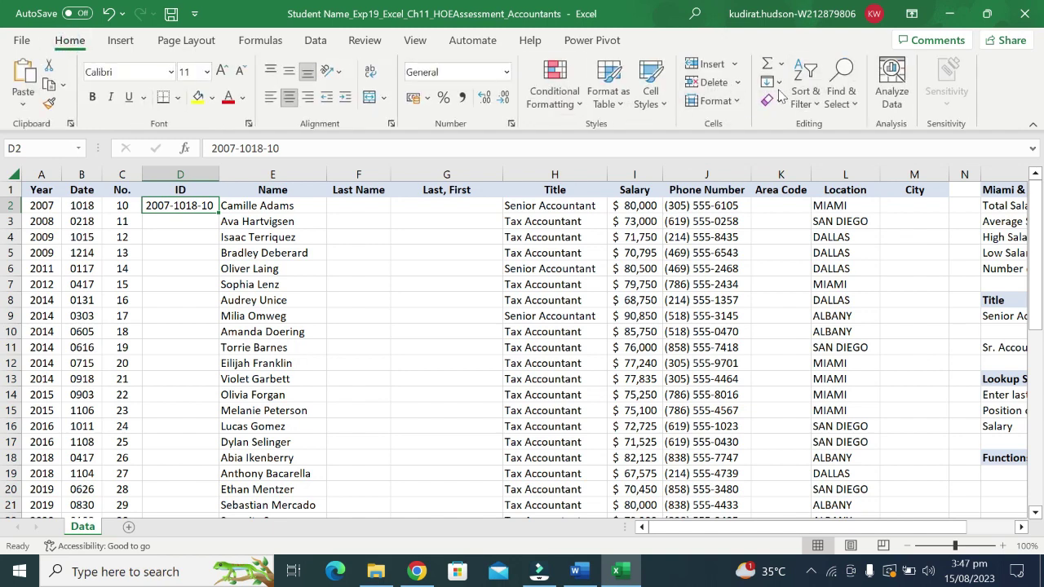
{"action": "left_click", "coordinate": [770, 85]}
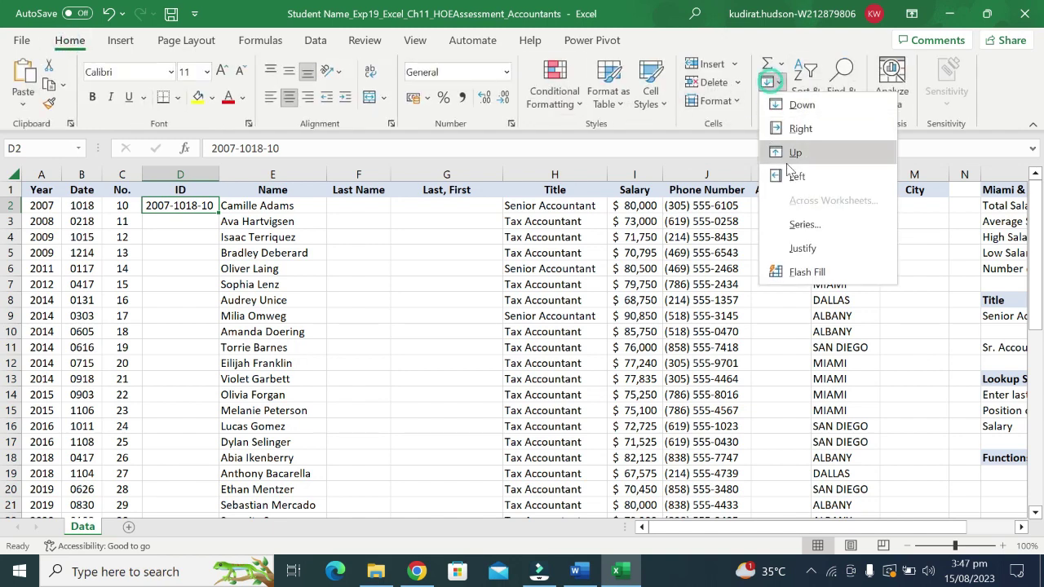
{"action": "left_click", "coordinate": [826, 273]}
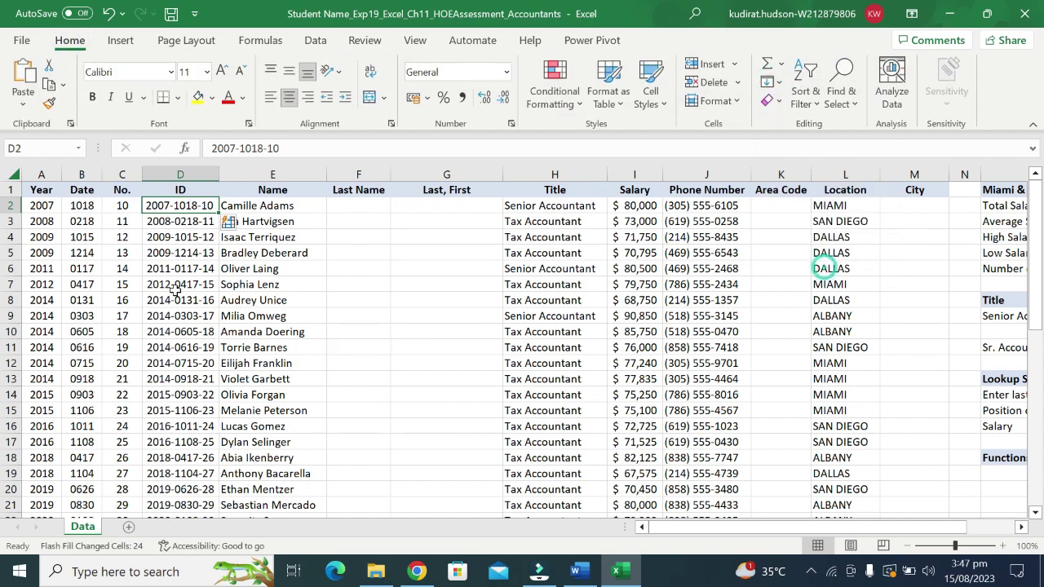
{"action": "left_click", "coordinate": [172, 222]}
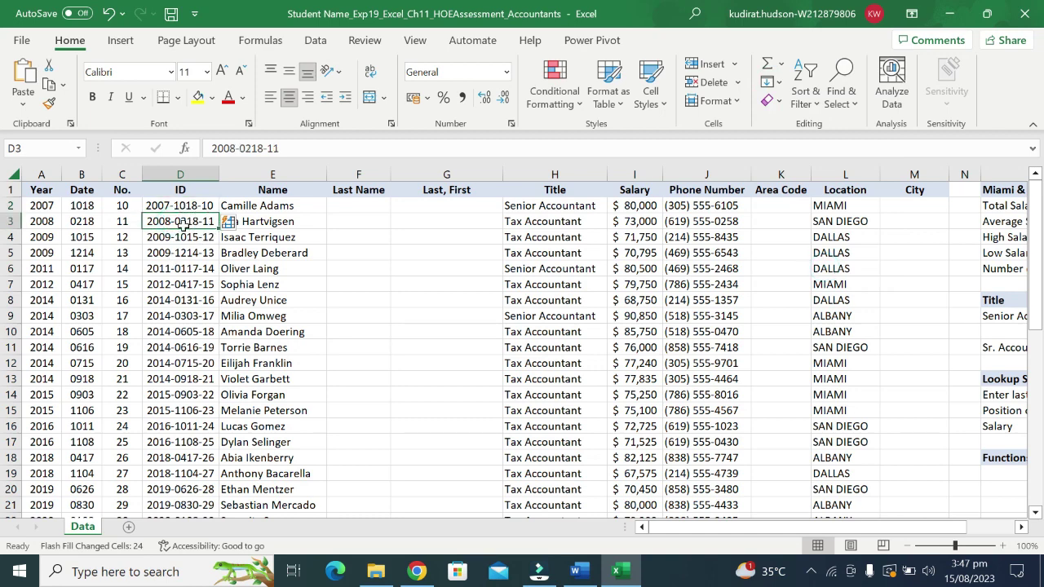
{"action": "left_click", "coordinate": [187, 238]}
{"action": "left_click", "coordinate": [179, 269]}
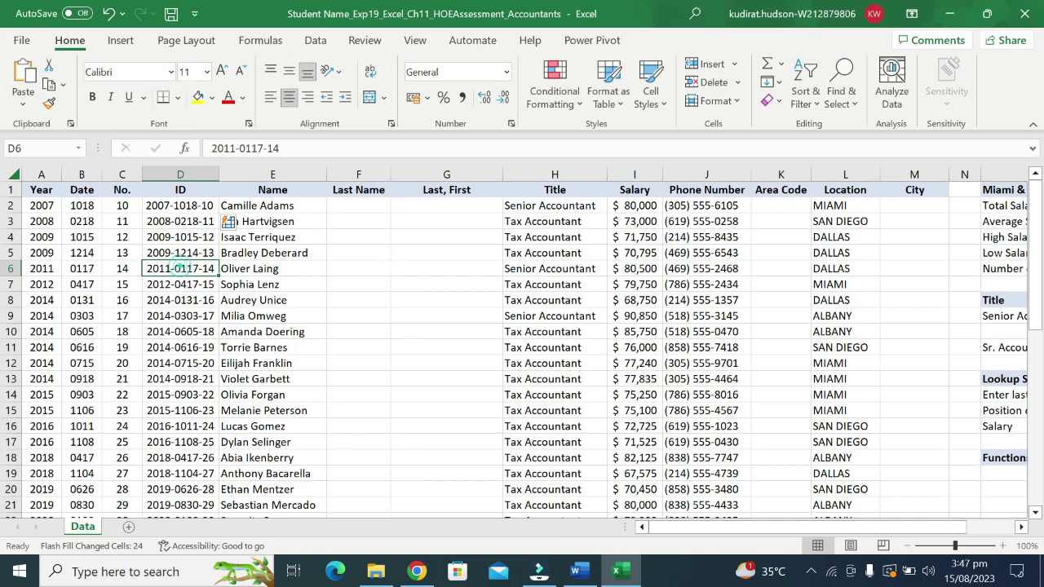
{"action": "left_click", "coordinate": [769, 81]}
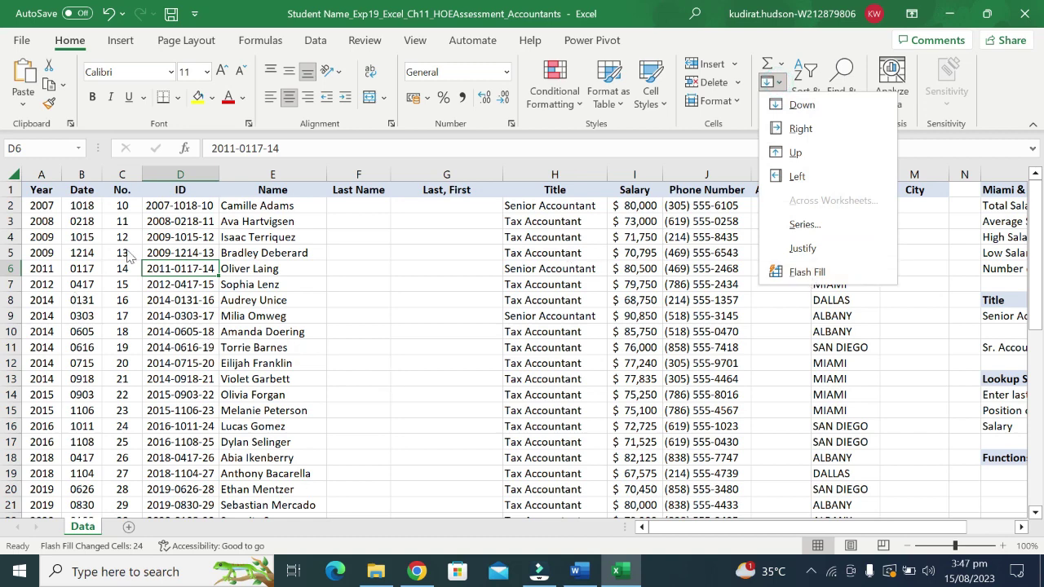
{"action": "key", "text": "Escape"}
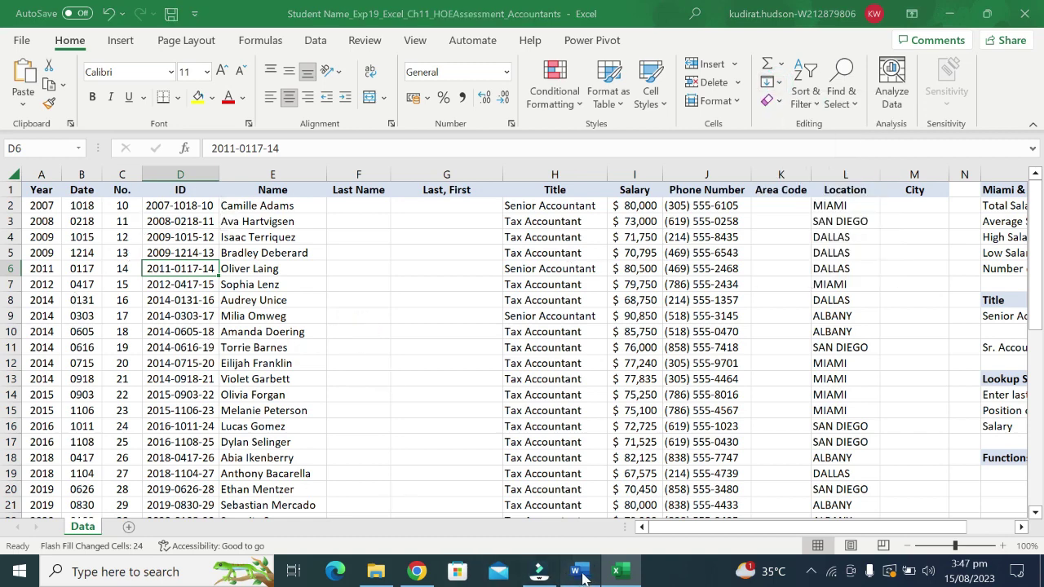
{"action": "left_click", "coordinate": [579, 571]}
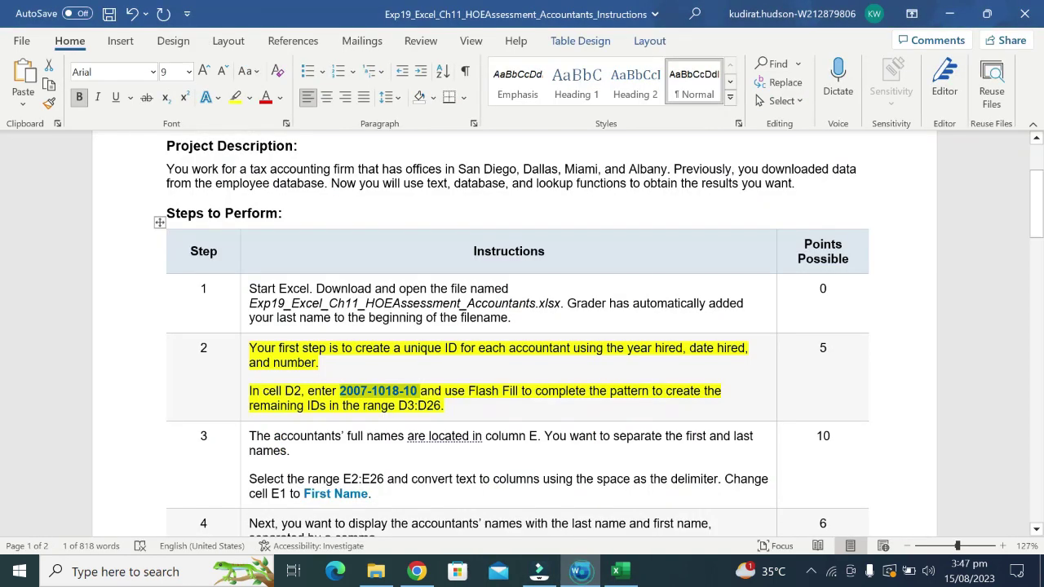
Replace step 2's yellow highlight with a yellow highlight on step 3's instructions
{"action": "left_click", "coordinate": [240, 414]}
{"action": "left_click", "coordinate": [314, 387]}
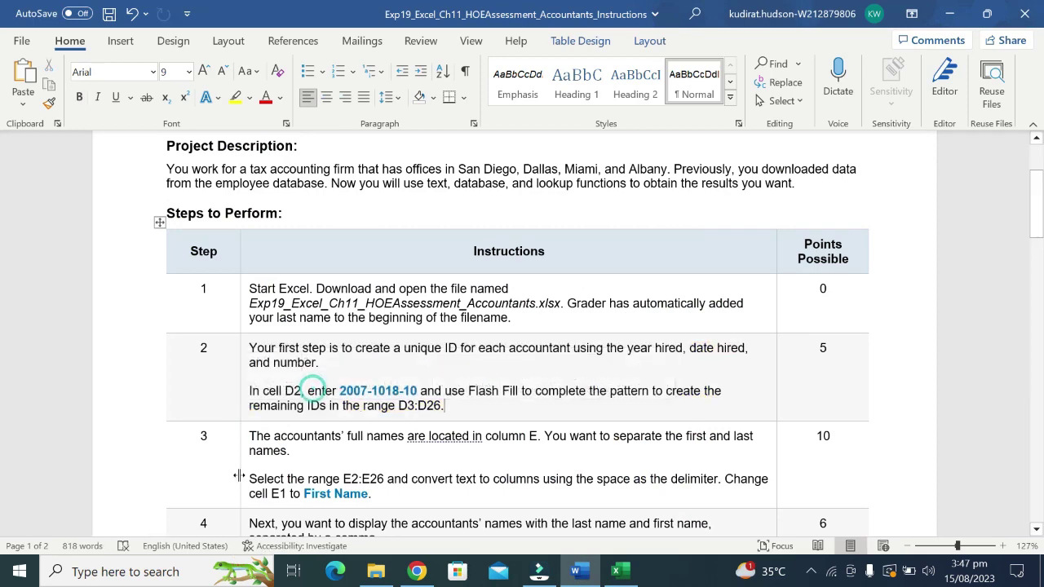
{"action": "left_click", "coordinate": [240, 480]}
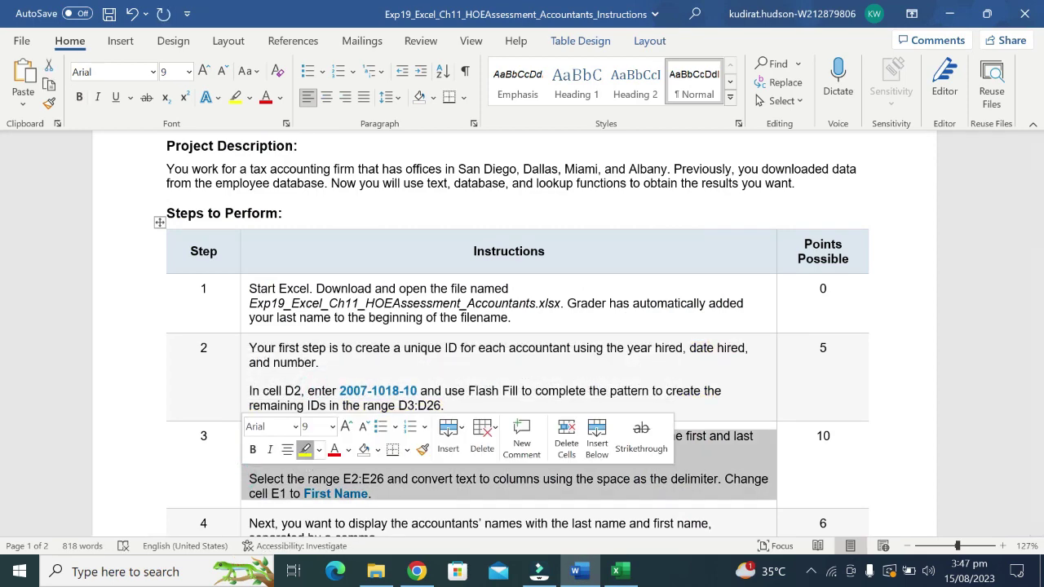
{"action": "left_click", "coordinate": [306, 452]}
{"action": "scroll", "coordinate": [306, 452], "scroll_direction": "down", "scroll_amount": 1}
Reread step 3 about converting E2:E26 with a space delimiter and renaming E1
{"action": "left_click_drag", "start_coordinate": [278, 431], "coordinate": [718, 430]}
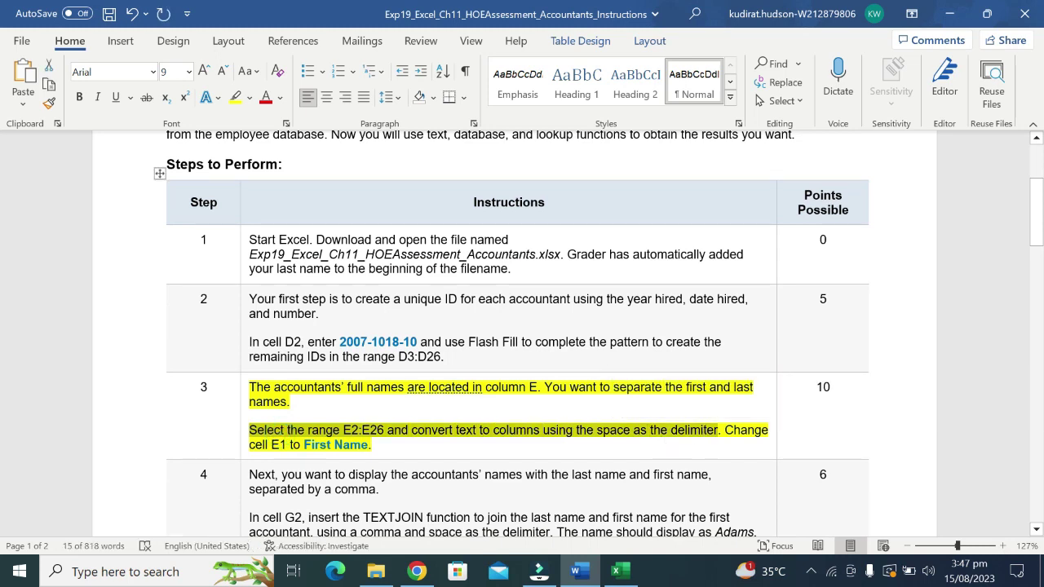
{"action": "left_click_drag", "start_coordinate": [249, 444], "coordinate": [369, 444]}
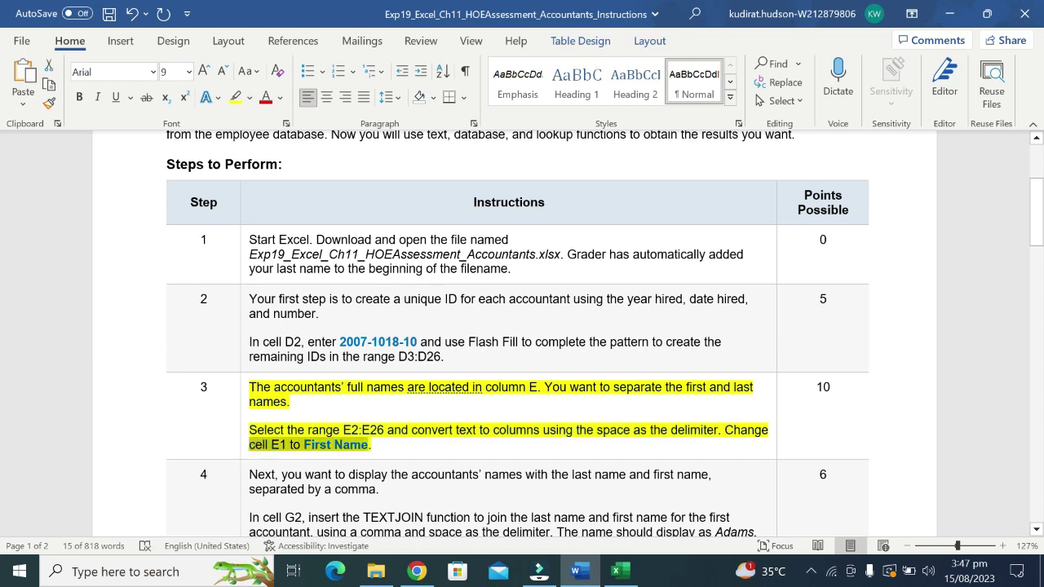
{"action": "left_click_drag", "start_coordinate": [454, 430], "coordinate": [287, 430]}
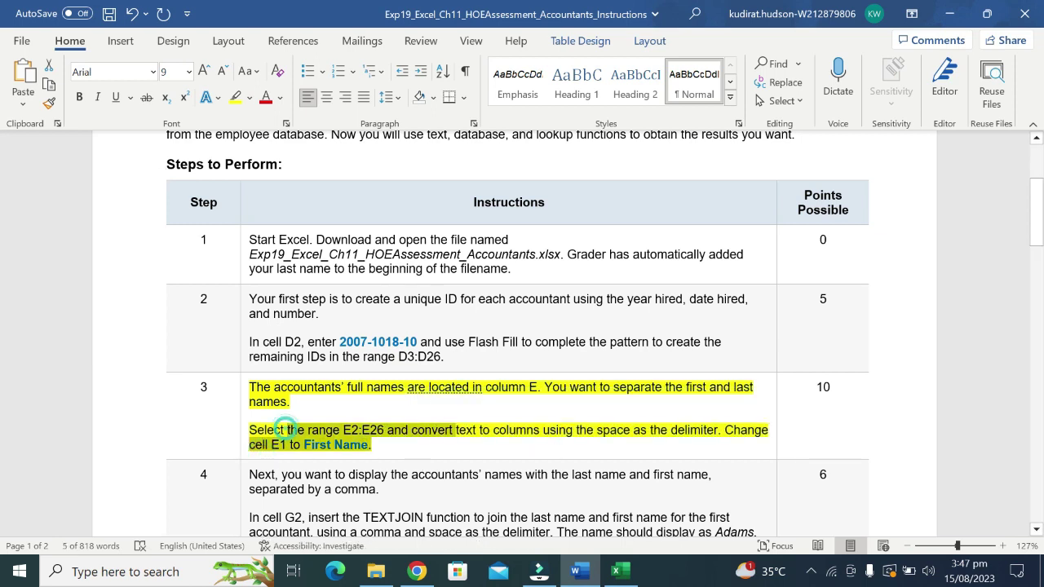
{"action": "left_click_drag", "start_coordinate": [493, 430], "coordinate": [718, 430]}
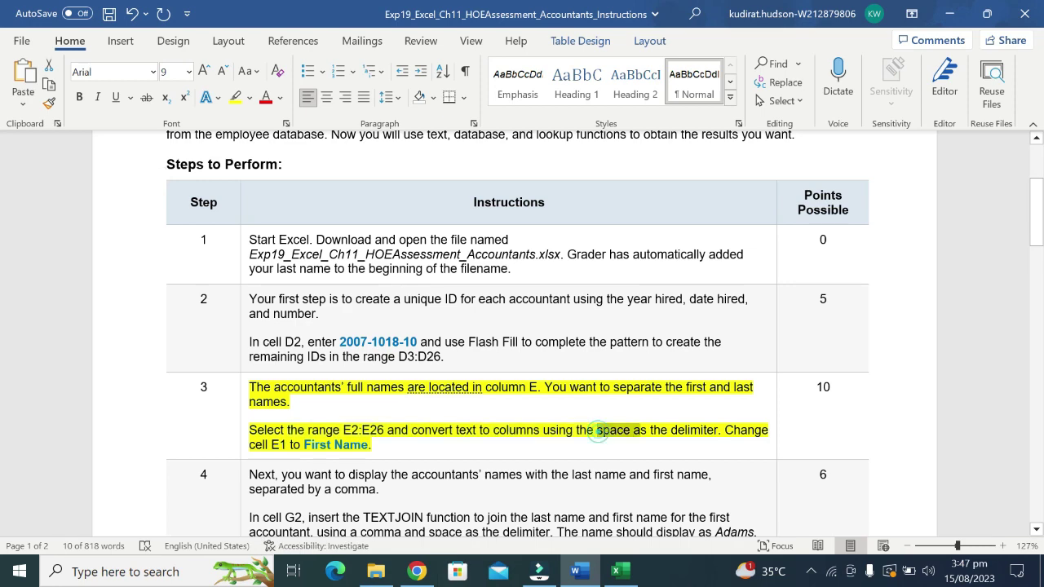
{"action": "key", "text": "alt+Tab"}
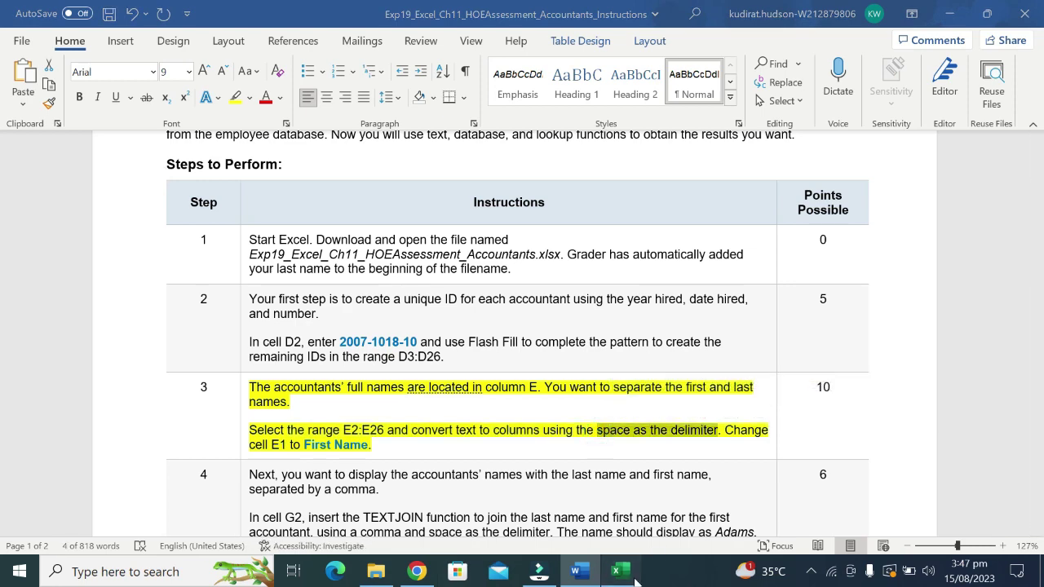
Split the names in E2:E26 with Text to Columns, Delimited, using Space instead of Comma
{"action": "left_click_drag", "start_coordinate": [266, 206], "coordinate": [285, 562]}
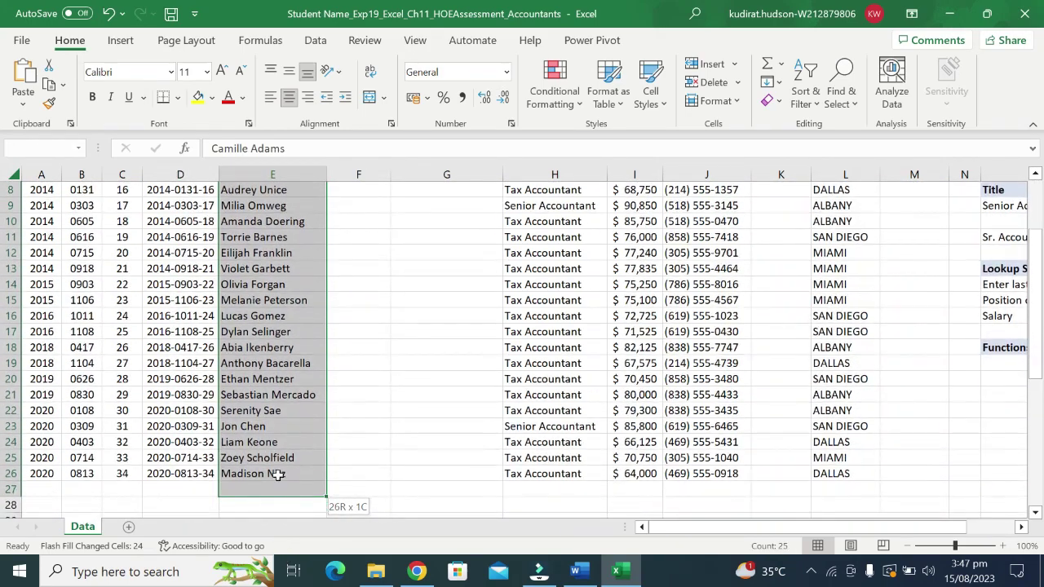
{"action": "left_click_drag", "start_coordinate": [285, 563], "coordinate": [282, 473]}
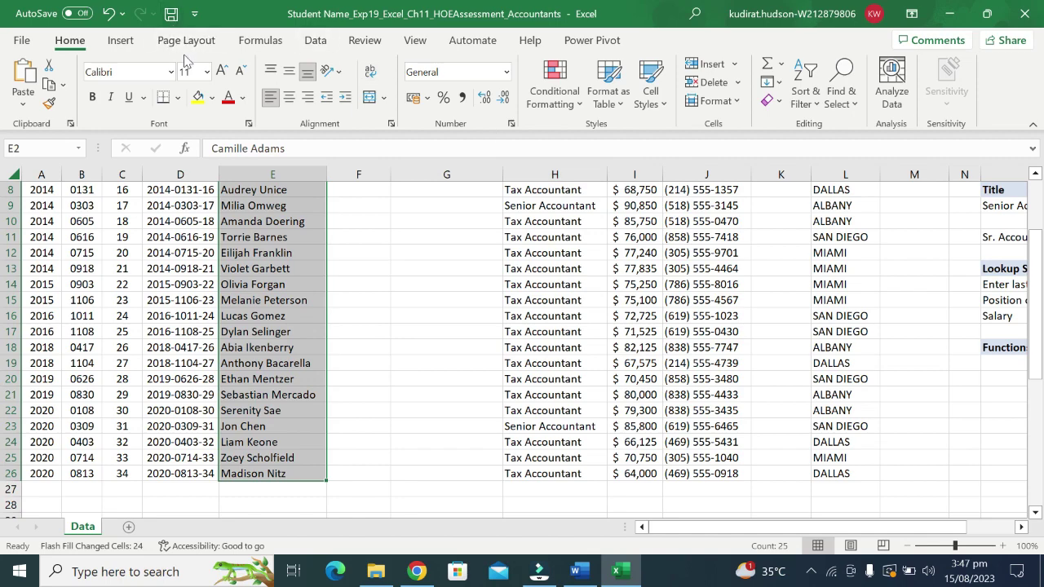
{"action": "left_click", "coordinate": [315, 41]}
{"action": "left_click", "coordinate": [612, 92]}
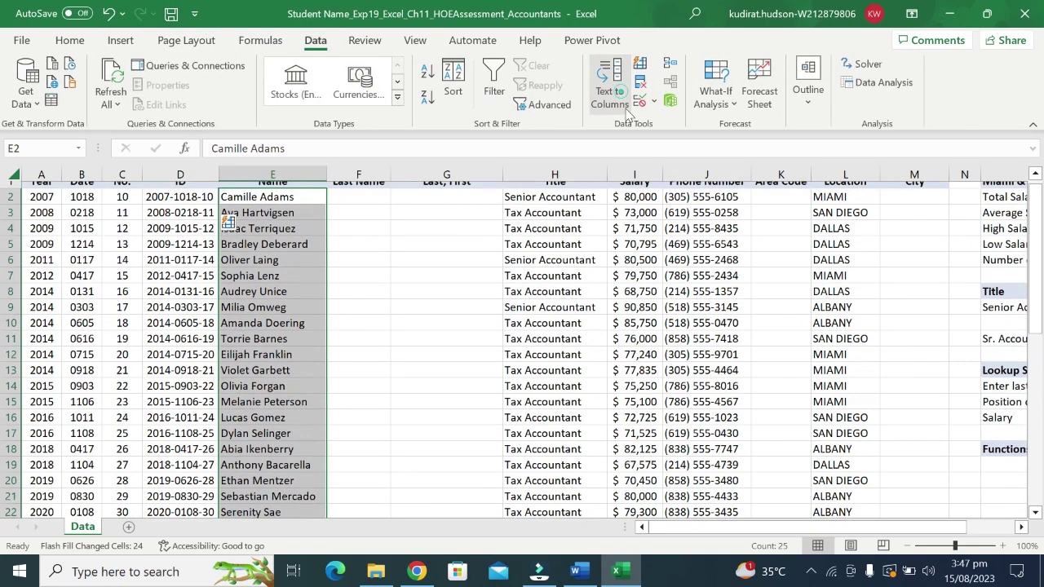
{"action": "left_click", "coordinate": [587, 532]}
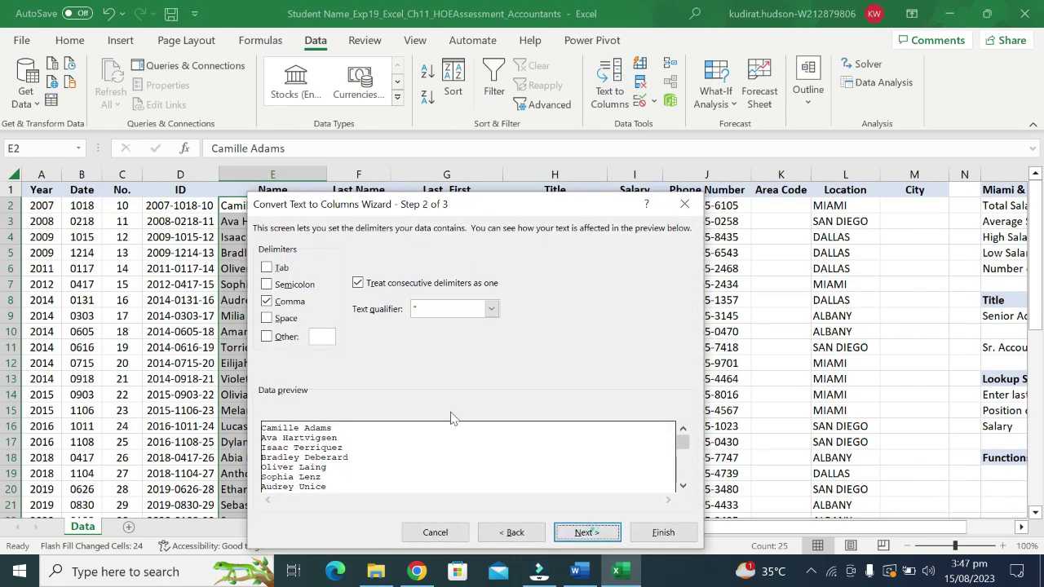
{"action": "left_click", "coordinate": [268, 319]}
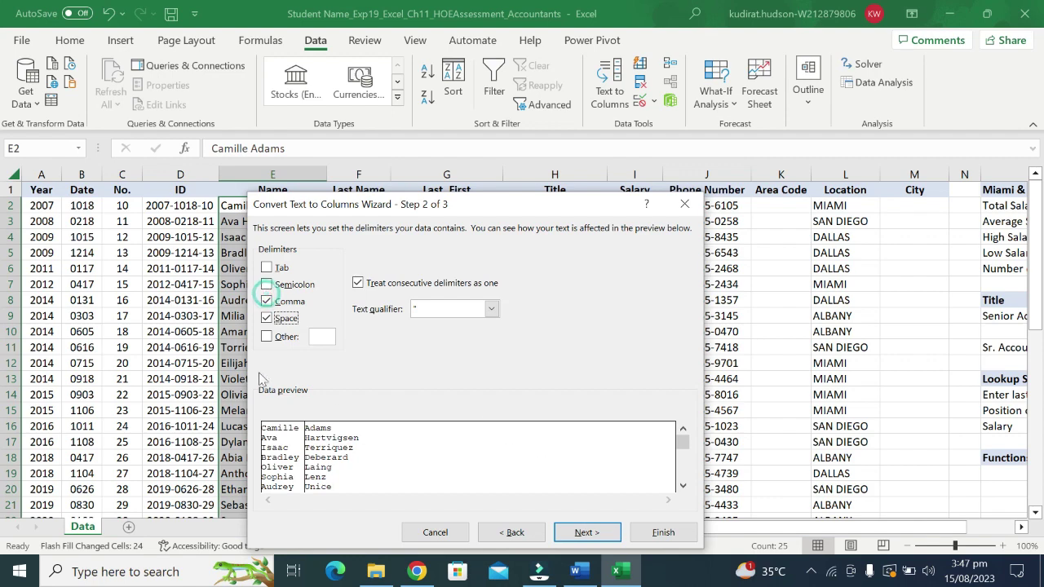
{"action": "left_click", "coordinate": [589, 532]}
{"action": "left_click", "coordinate": [660, 534]}
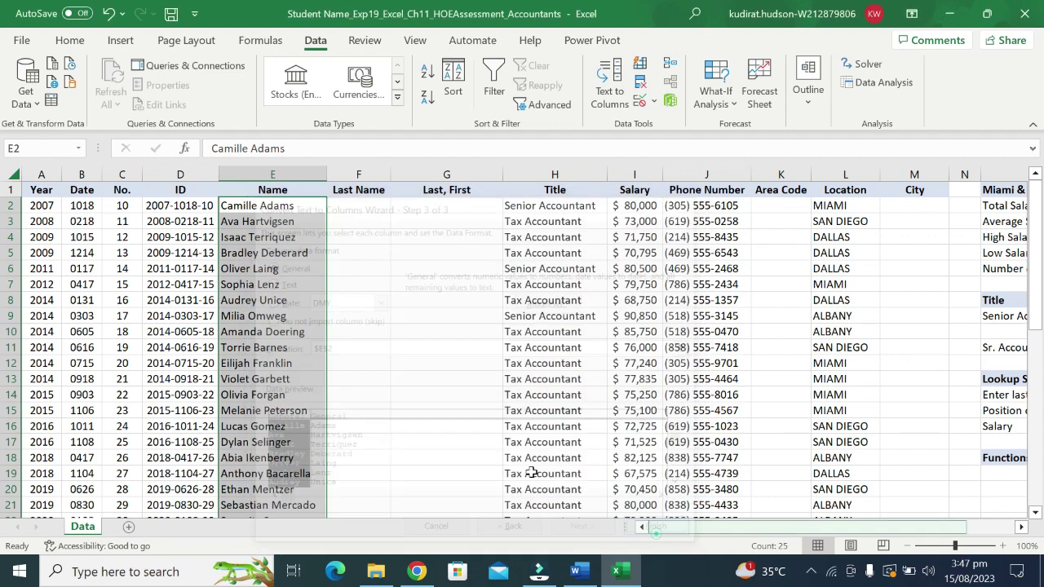
{"action": "left_click", "coordinate": [342, 227]}
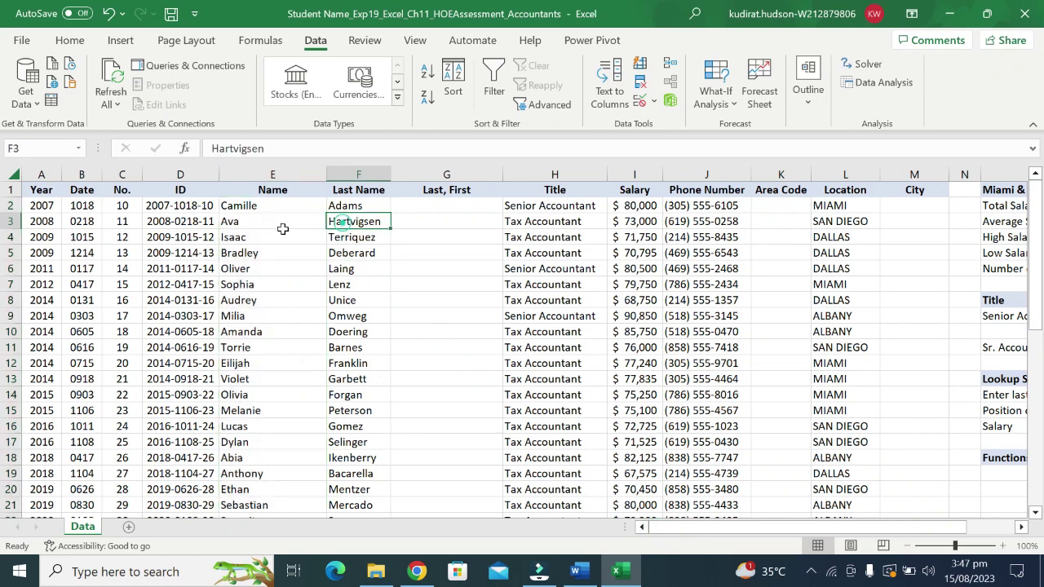
{"action": "left_click", "coordinate": [279, 236]}
{"action": "left_click", "coordinate": [342, 206]}
{"action": "left_click", "coordinate": [292, 207]}
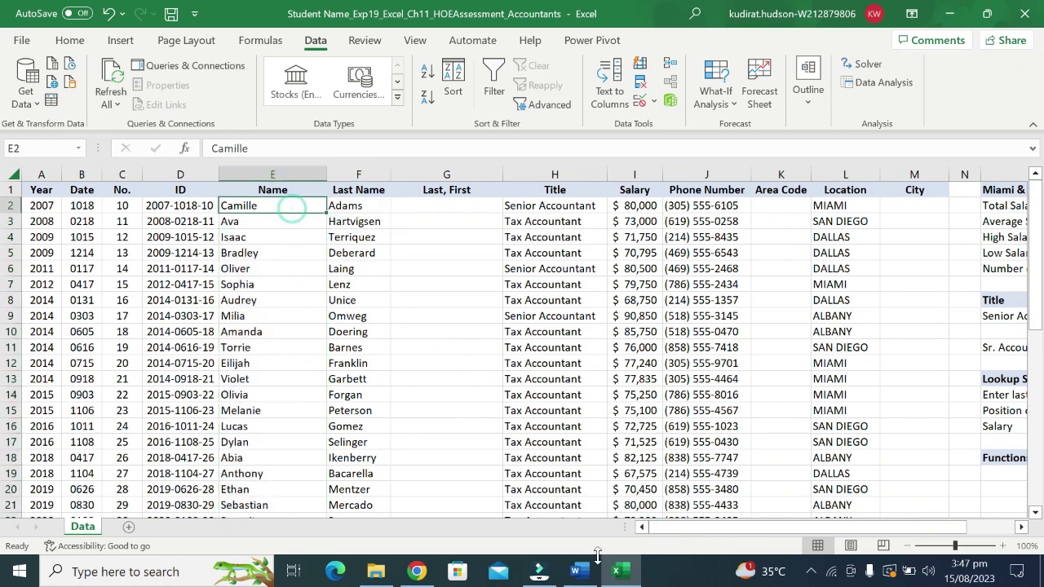
Highlight step 4's instructions in yellow
{"action": "left_click", "coordinate": [575, 571]}
{"action": "right_click", "coordinate": [575, 571]}
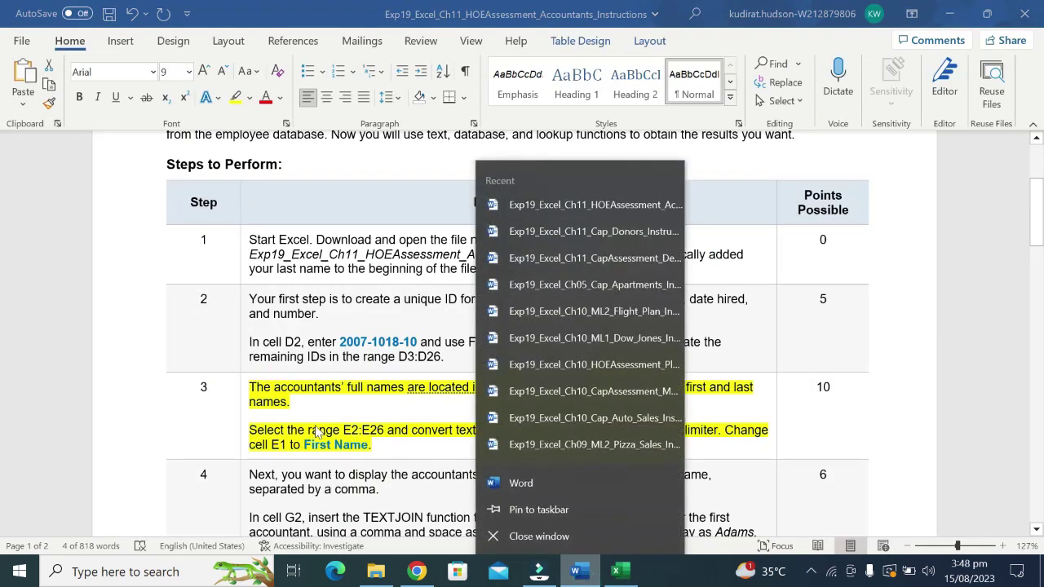
{"action": "left_click", "coordinate": [253, 435]}
{"action": "left_click_drag", "start_coordinate": [245, 430], "coordinate": [314, 420]}
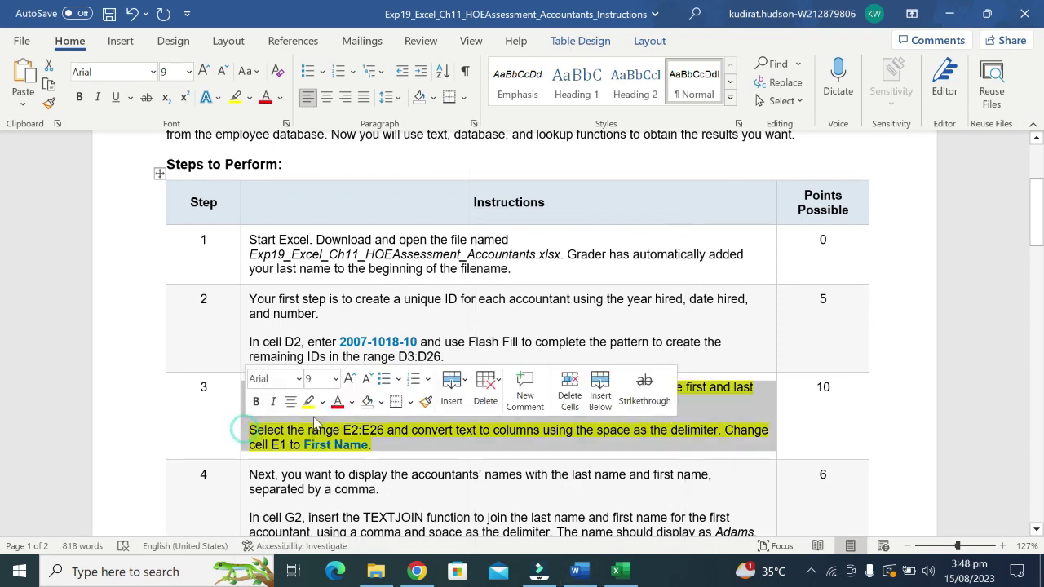
{"action": "left_click", "coordinate": [315, 420]}
{"action": "scroll", "coordinate": [314, 421], "scroll_direction": "down", "scroll_amount": 3}
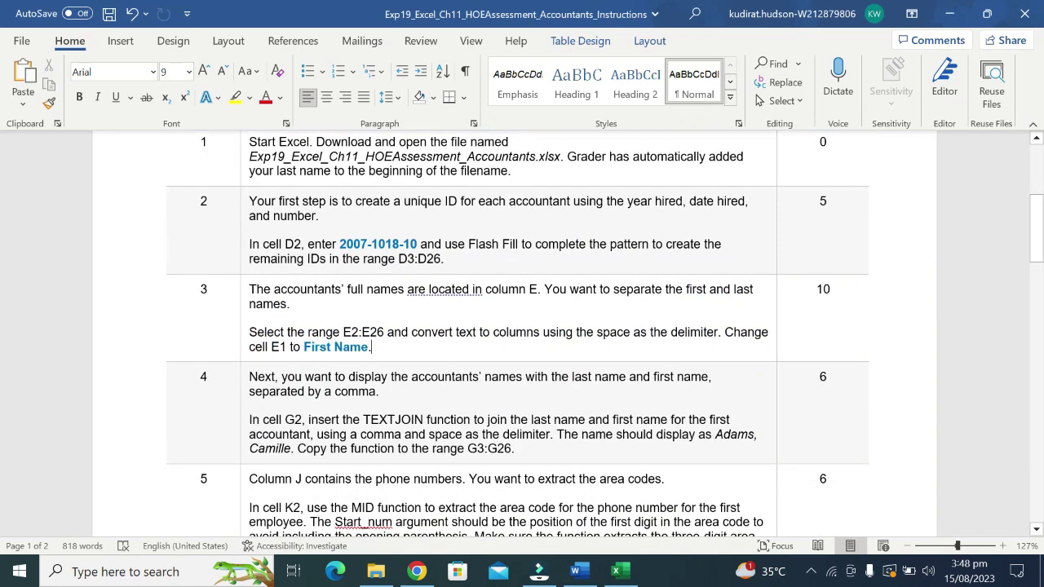
{"action": "left_click", "coordinate": [247, 407]}
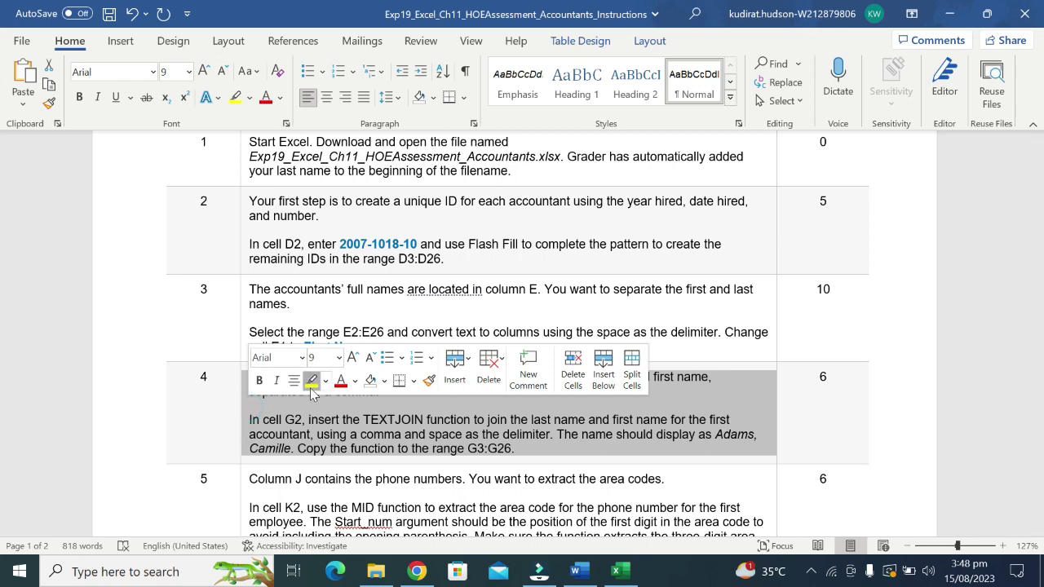
{"action": "left_click", "coordinate": [311, 381]}
{"action": "scroll", "coordinate": [312, 394], "scroll_direction": "down", "scroll_amount": 3}
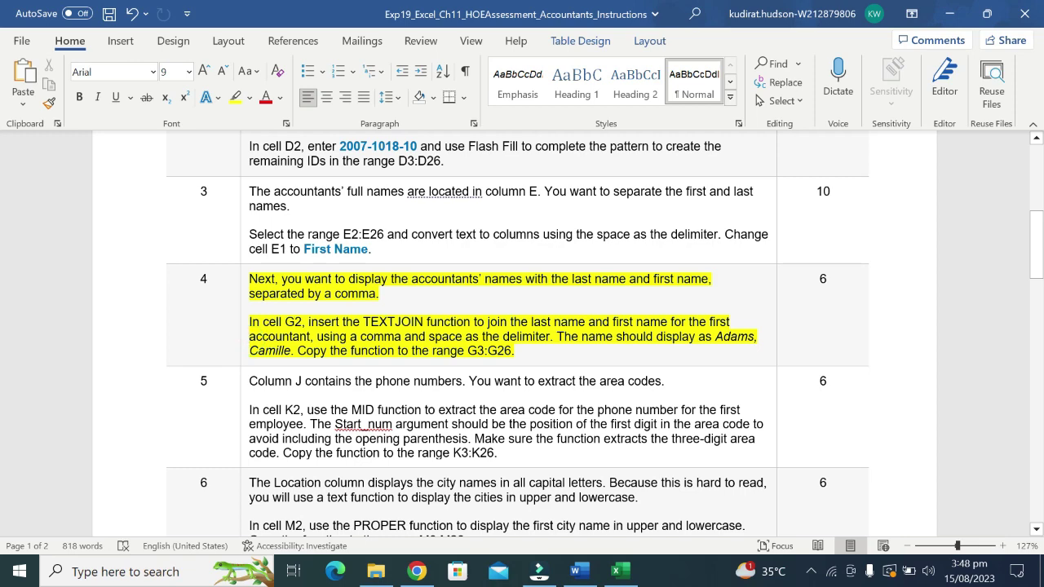
Highlight the words 'First Name' in step 3 in yellow
{"action": "left_click_drag", "start_coordinate": [303, 249], "coordinate": [368, 249]}
{"action": "left_click", "coordinate": [428, 220]}
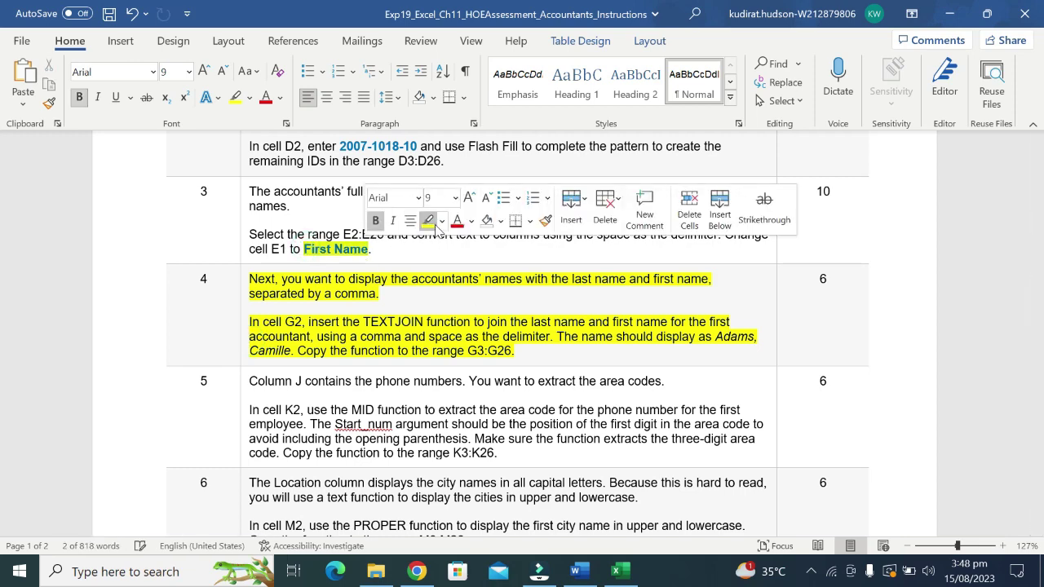
{"action": "left_click", "coordinate": [334, 267]}
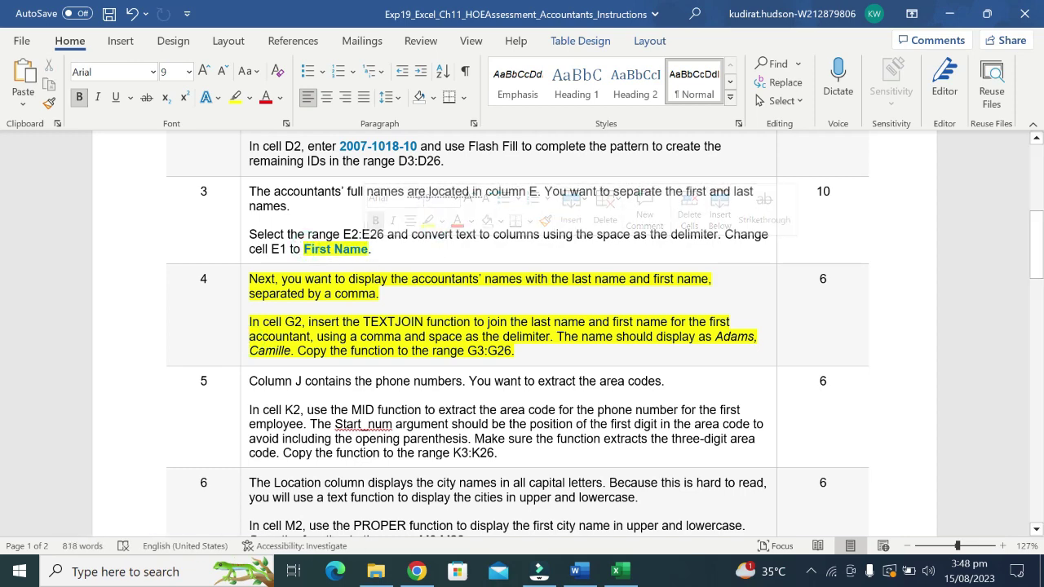
{"action": "left_click_drag", "start_coordinate": [368, 249], "coordinate": [304, 249]}
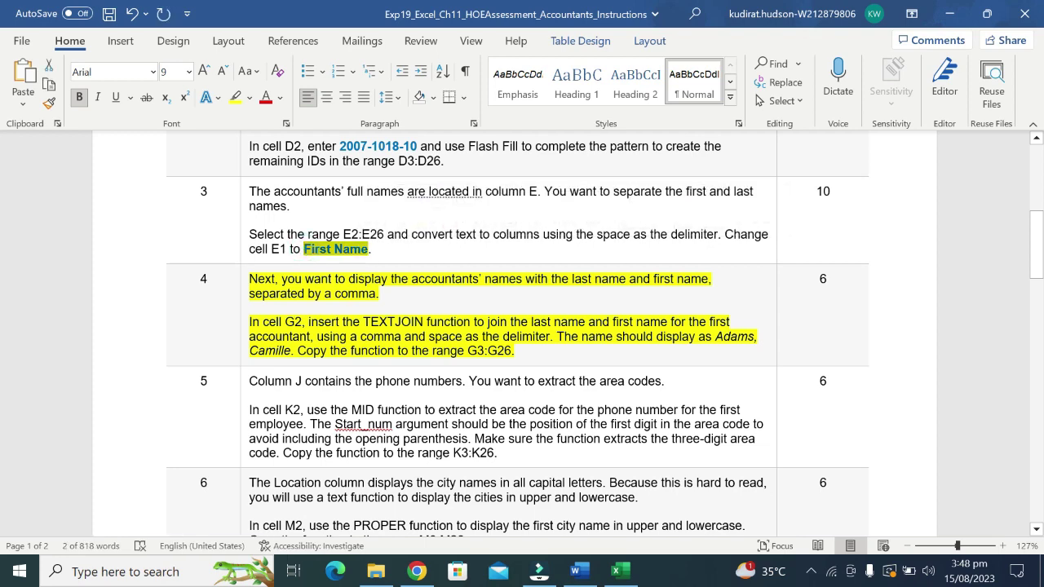
{"action": "left_click", "coordinate": [619, 571]}
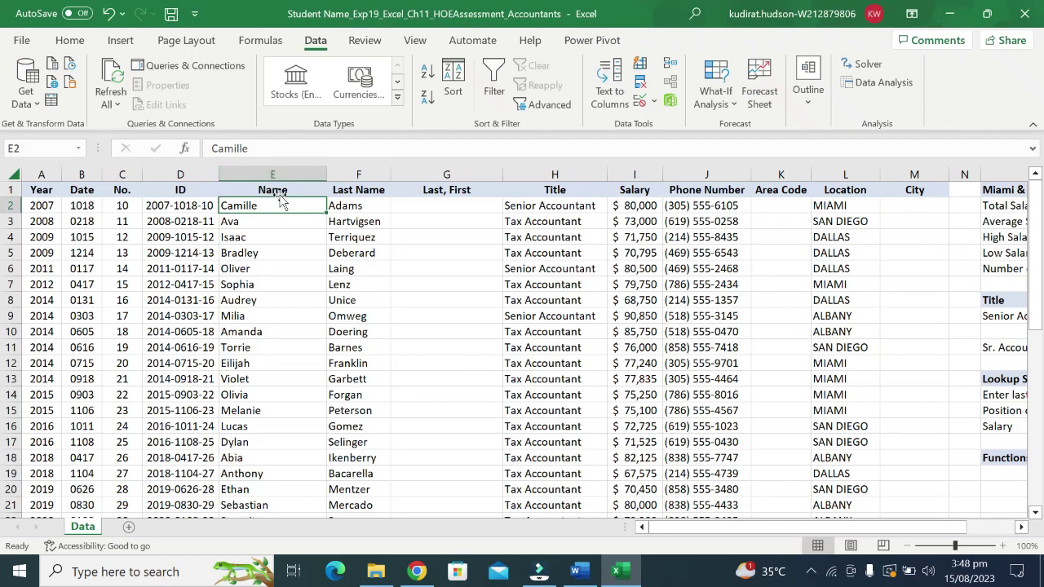
Change header E1 from 'Name' to 'First Name' and check it beside Last Name
{"action": "left_click", "coordinate": [274, 190]}
{"action": "double_click", "coordinate": [276, 193]}
{"action": "double_click", "coordinate": [226, 148]}
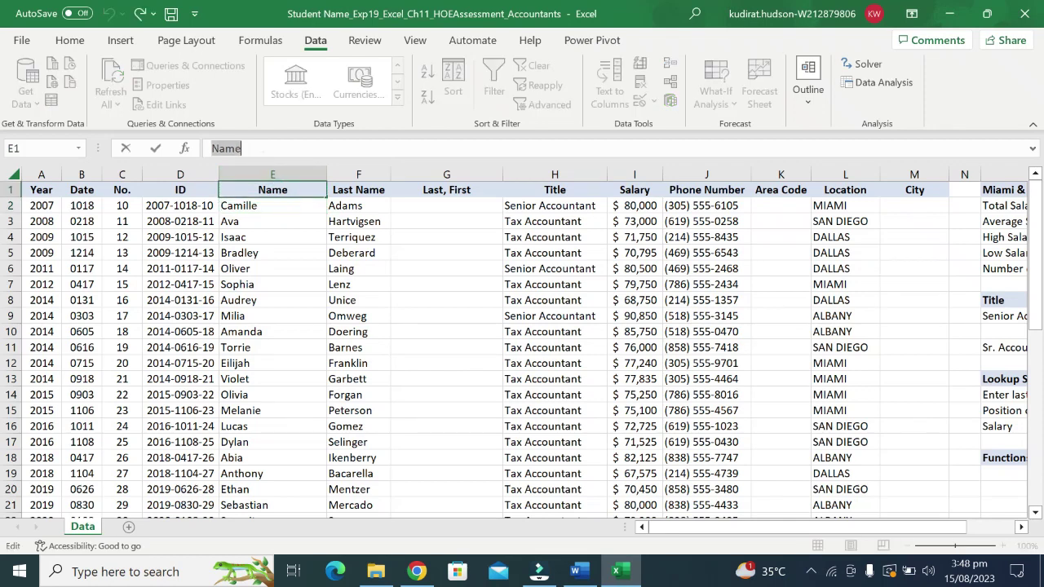
{"action": "type", "text": "First Name"}
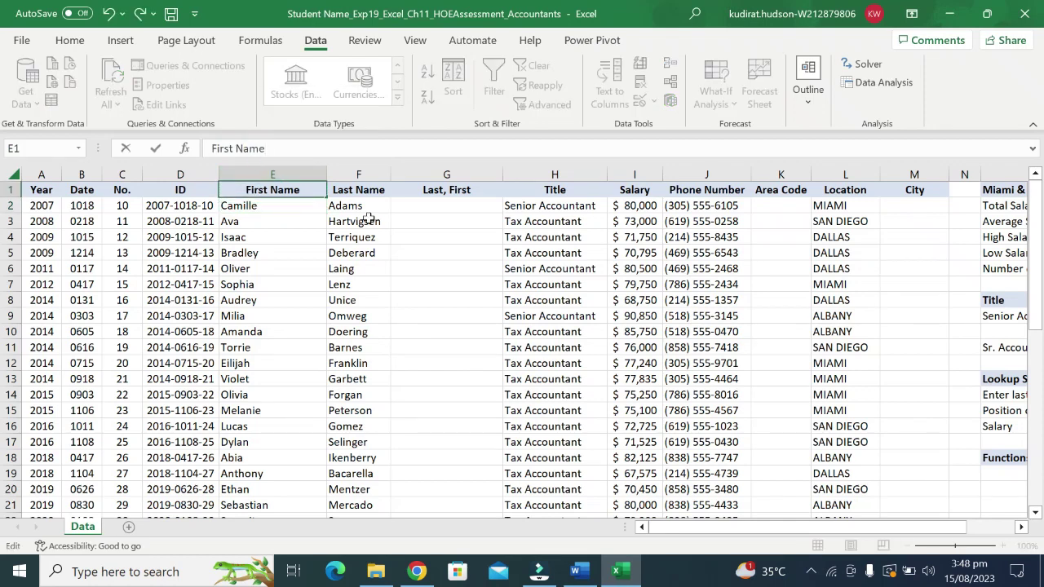
{"action": "key", "text": "Return"}
{"action": "left_click", "coordinate": [354, 190]}
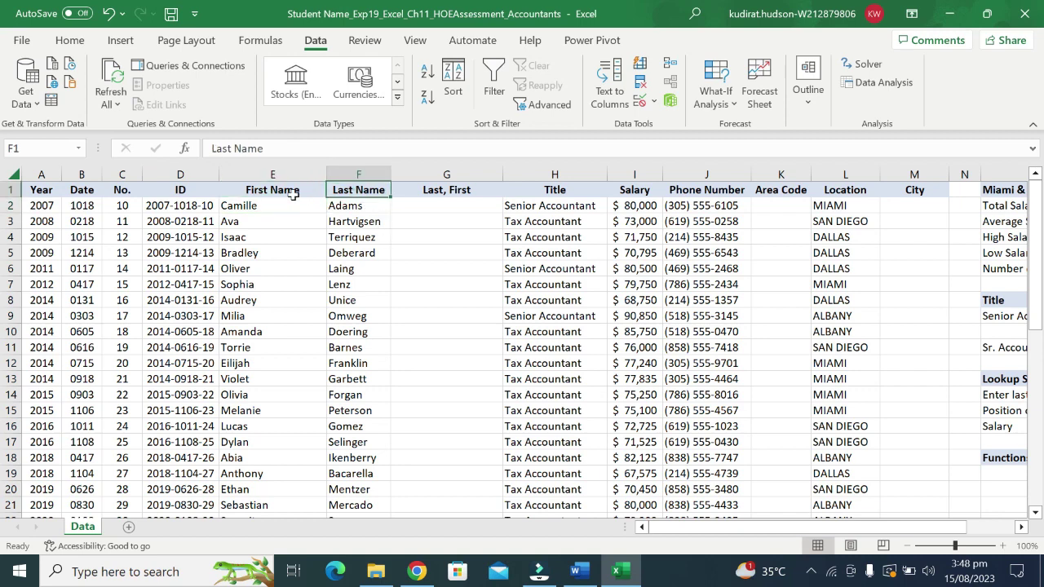
{"action": "left_click", "coordinate": [274, 186]}
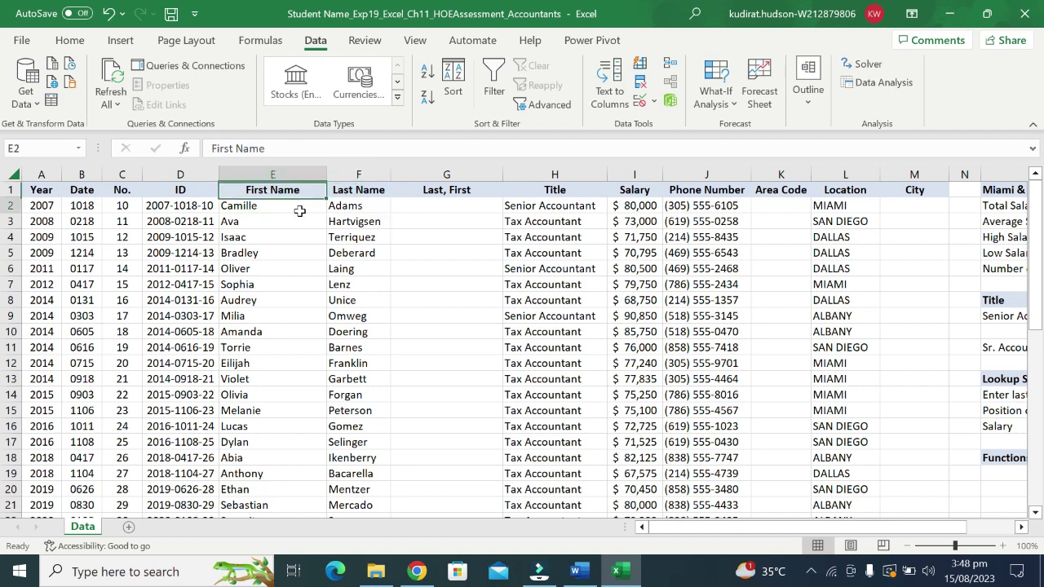
{"action": "left_click", "coordinate": [303, 205]}
{"action": "left_click", "coordinate": [341, 209]}
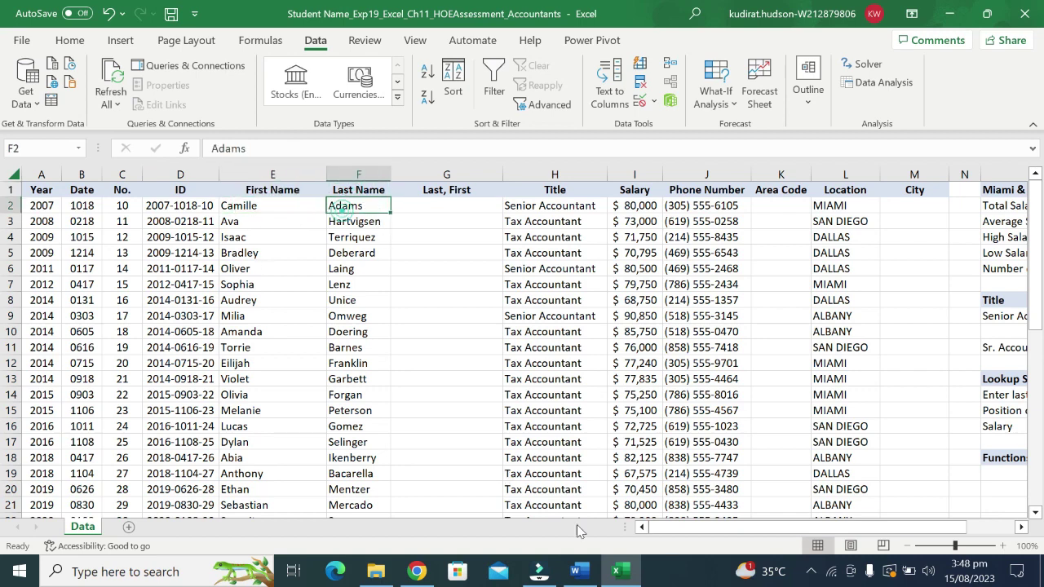
{"action": "left_click", "coordinate": [576, 571]}
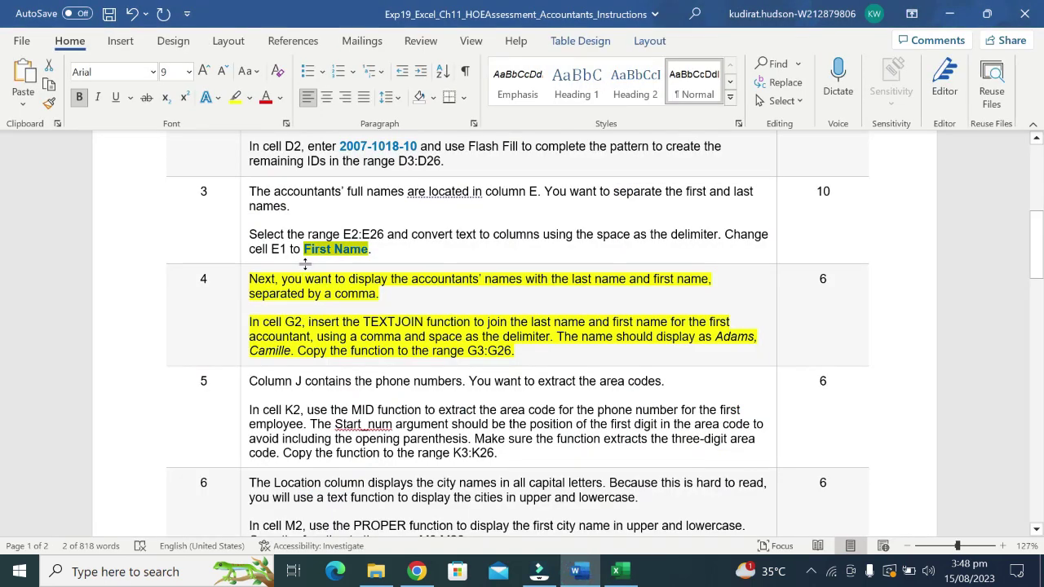
Read step 4's TEXTJOIN instruction for G2 and its required 'Adams, Camille' display
{"action": "left_click_drag", "start_coordinate": [249, 322], "coordinate": [710, 322]}
{"action": "mouse_move", "coordinate": [249, 322]}
{"action": "left_mouse_down"}
{"action": "mouse_move", "coordinate": [467, 322]}
{"action": "mouse_move", "coordinate": [358, 336]}
{"action": "mouse_move", "coordinate": [432, 351]}
{"action": "mouse_move", "coordinate": [500, 337]}
{"action": "mouse_move", "coordinate": [714, 336]}
{"action": "left_mouse_up"}
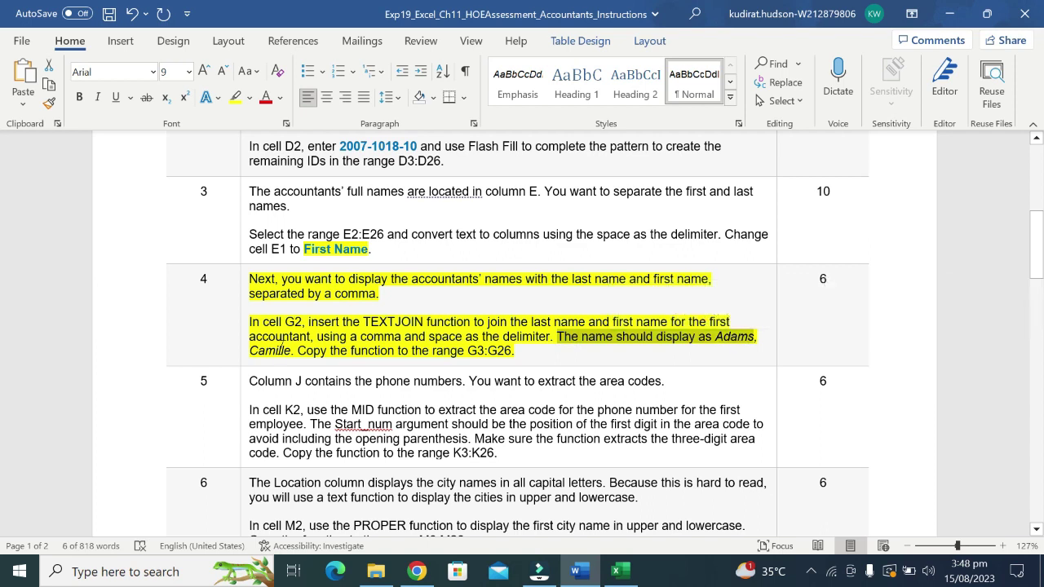
{"action": "left_click_drag", "start_coordinate": [278, 351], "coordinate": [482, 352]}
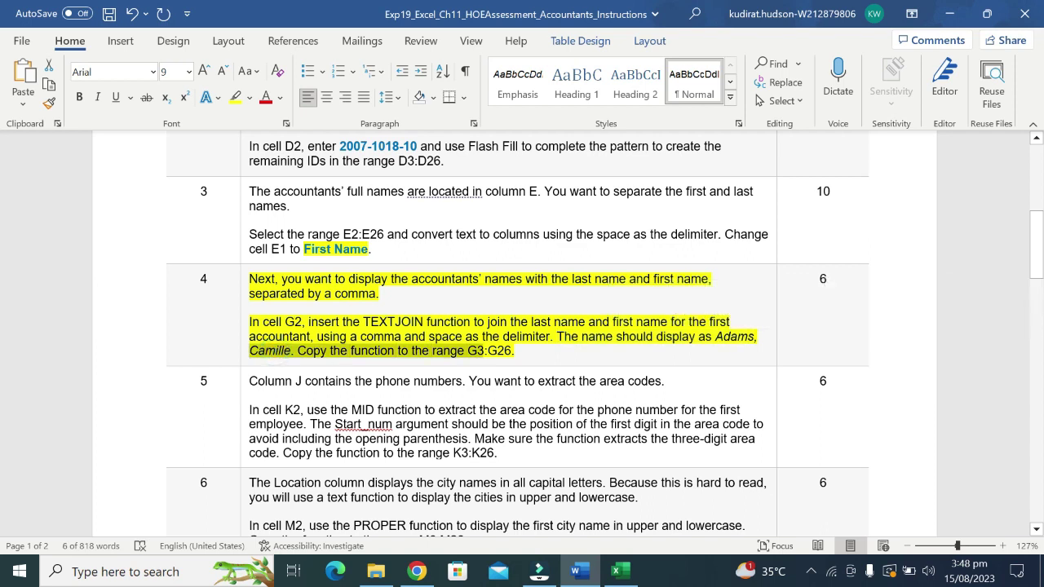
{"action": "left_click", "coordinate": [462, 351]}
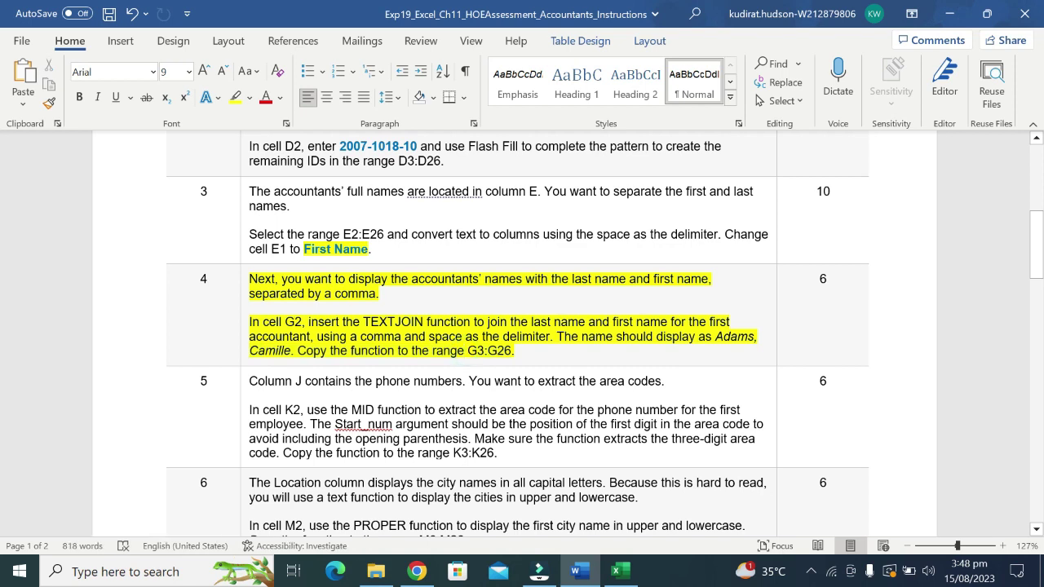
{"action": "left_click_drag", "start_coordinate": [363, 322], "coordinate": [668, 322]}
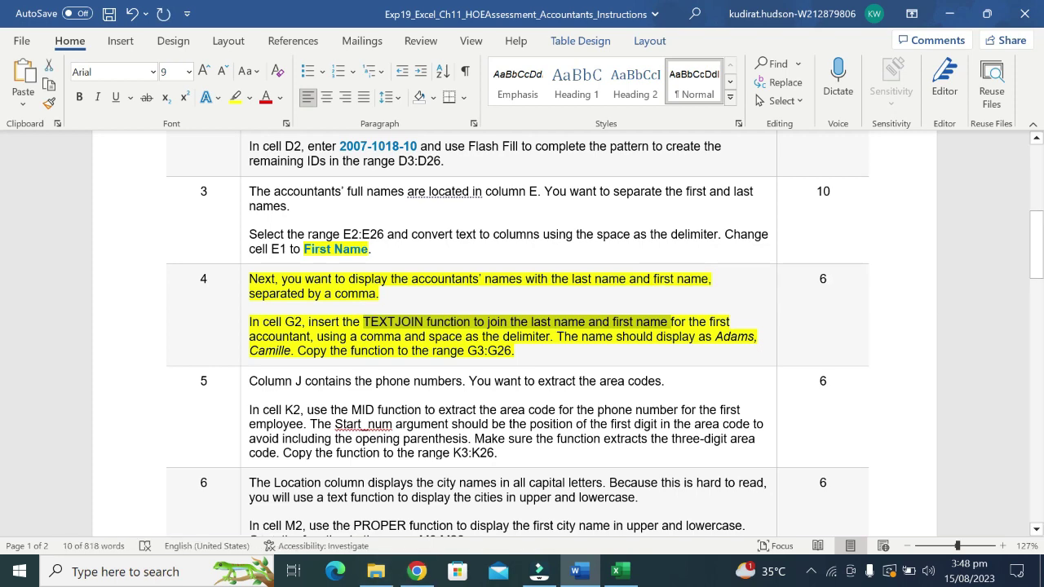
{"action": "left_click", "coordinate": [620, 572]}
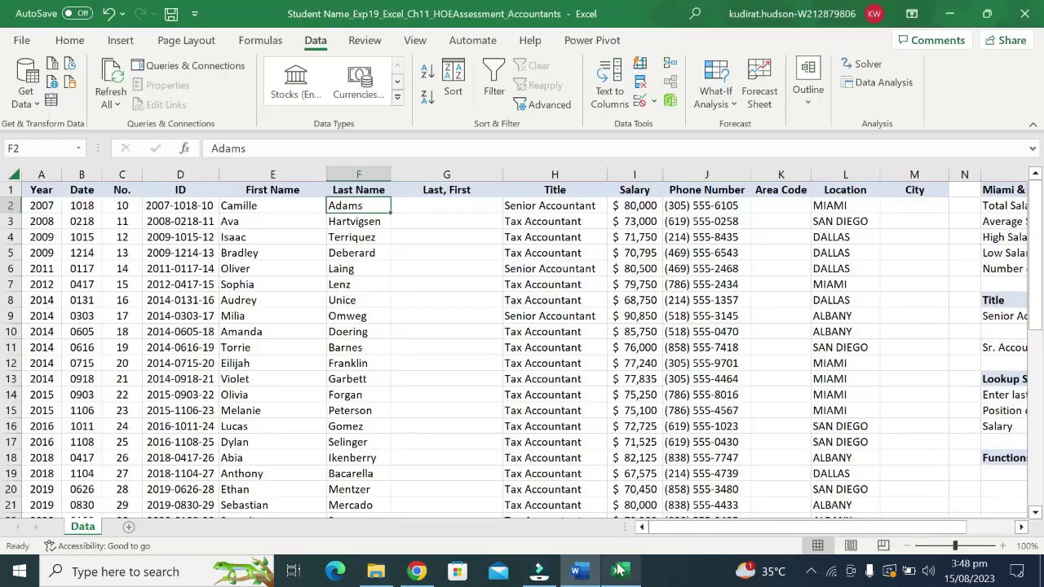
Start =TEXTJOIN( in cell G2 from the autocomplete list and add E2 as an argument
{"action": "left_click", "coordinate": [418, 206]}
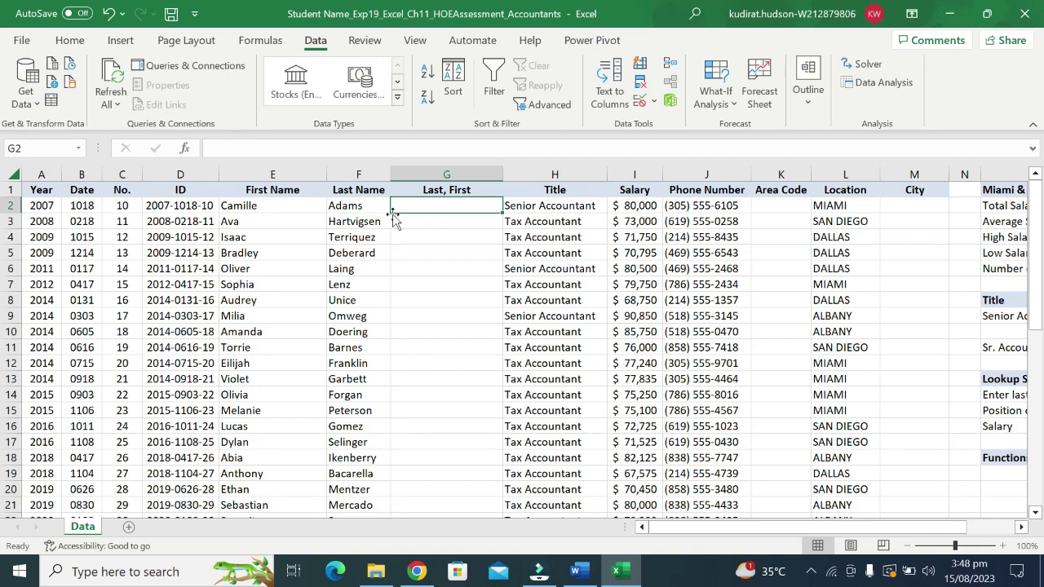
{"action": "type", "text": "="}
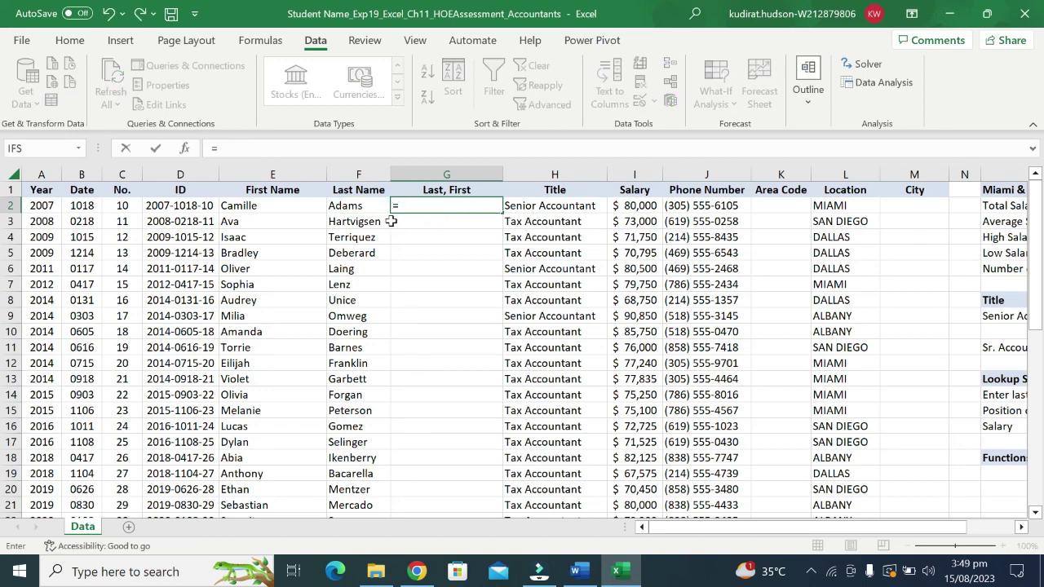
{"action": "type", "text": "te"}
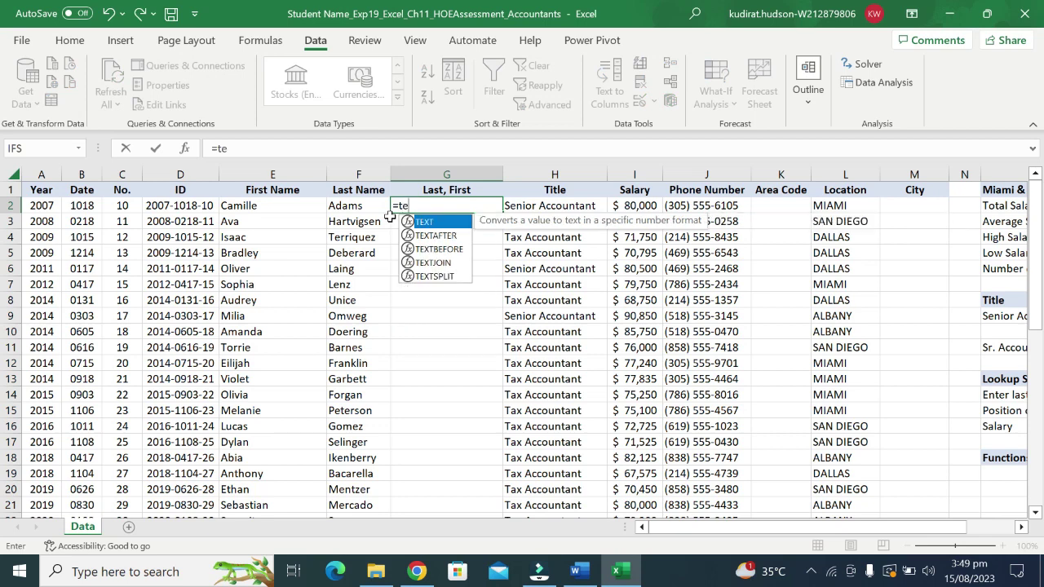
{"action": "type", "text": "xt"}
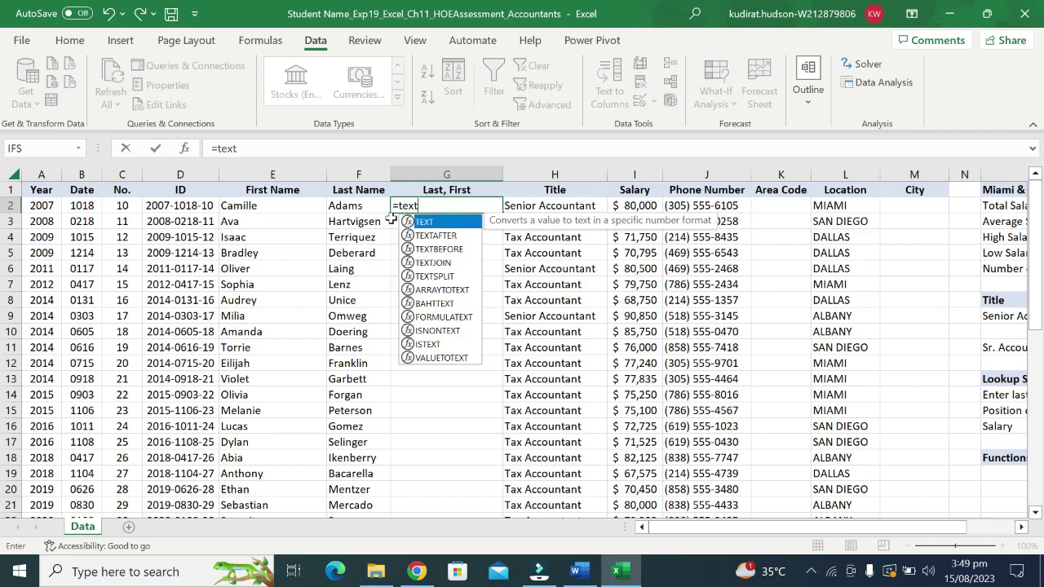
{"action": "left_click", "coordinate": [439, 262]}
{"action": "double_click", "coordinate": [439, 263]}
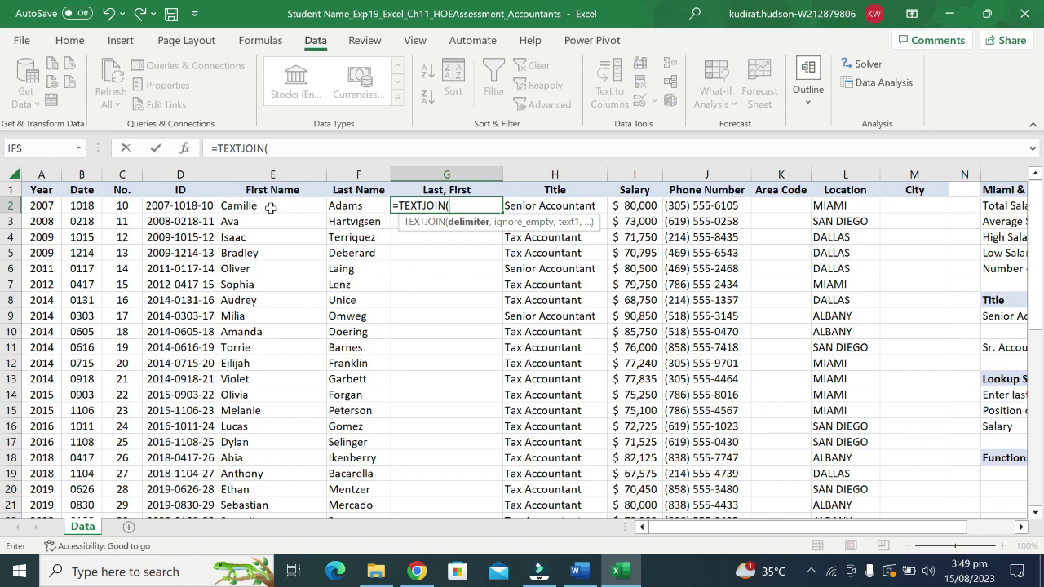
{"action": "left_click", "coordinate": [271, 208]}
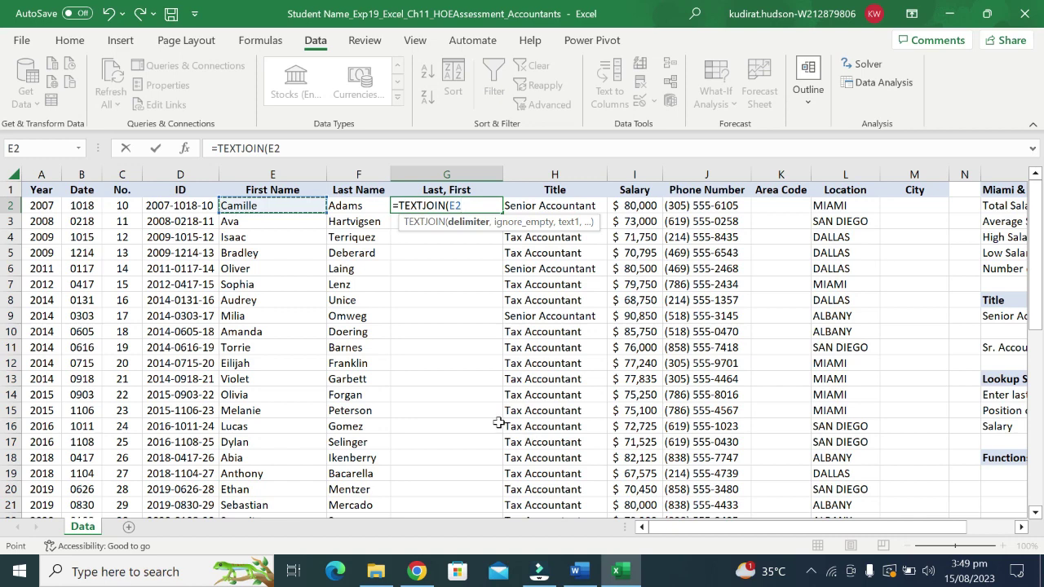
Set the TEXTJOIN Delimiter argument to ',' after clearing stray entries from the arguments
{"action": "left_click", "coordinate": [183, 150]}
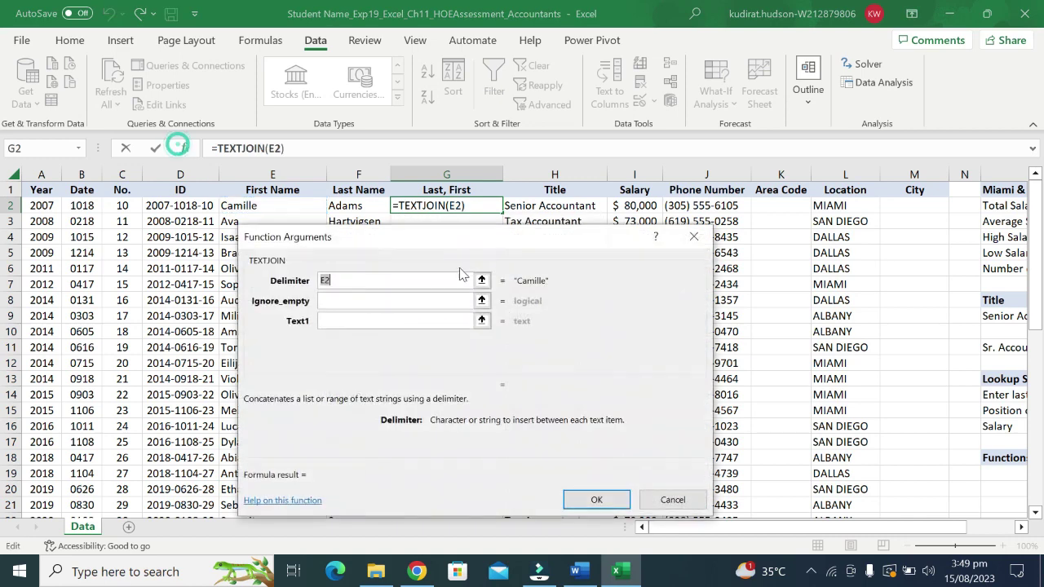
{"action": "left_click", "coordinate": [344, 306]}
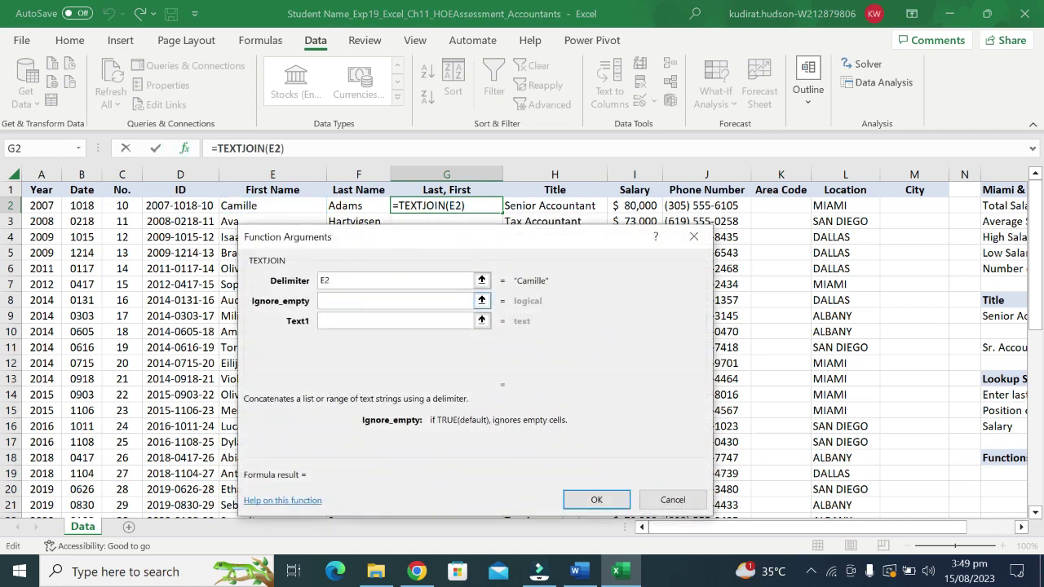
{"action": "type", "text": ","}
{"action": "left_click", "coordinate": [344, 325]}
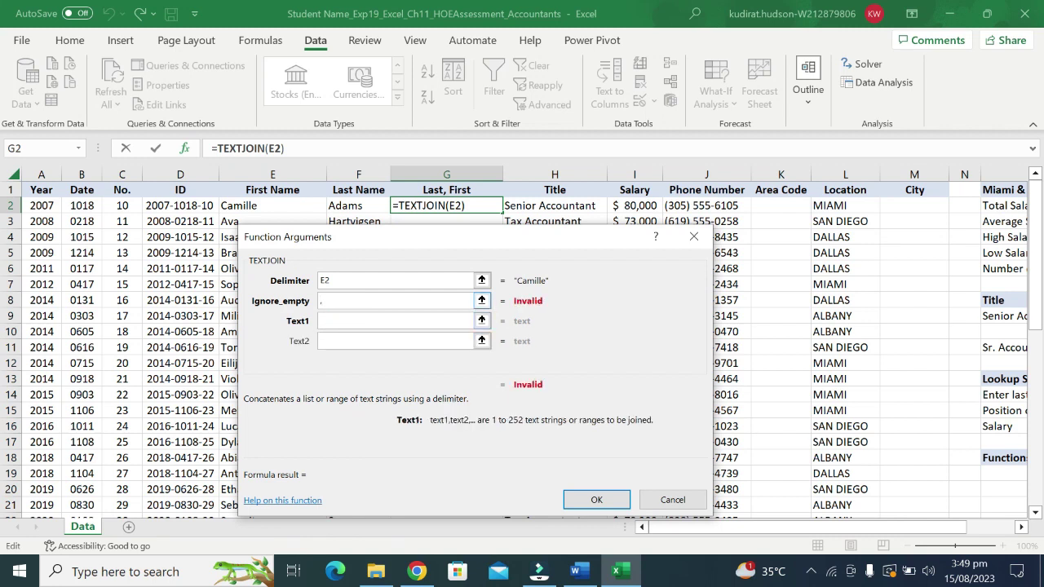
{"action": "left_click", "coordinate": [334, 282]}
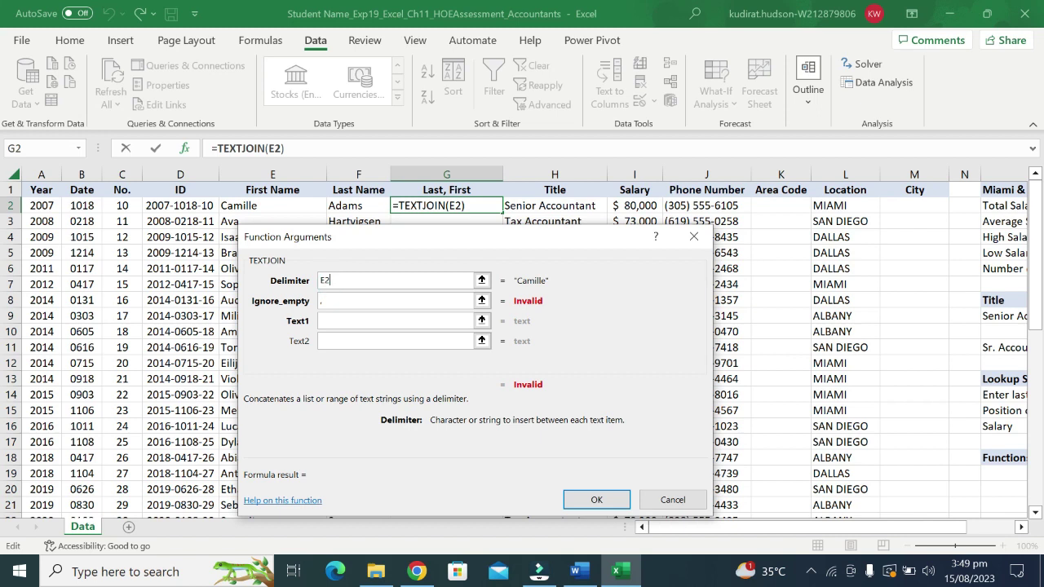
{"action": "key", "text": "BackSpace"}
{"action": "key", "text": "BackSpace"}
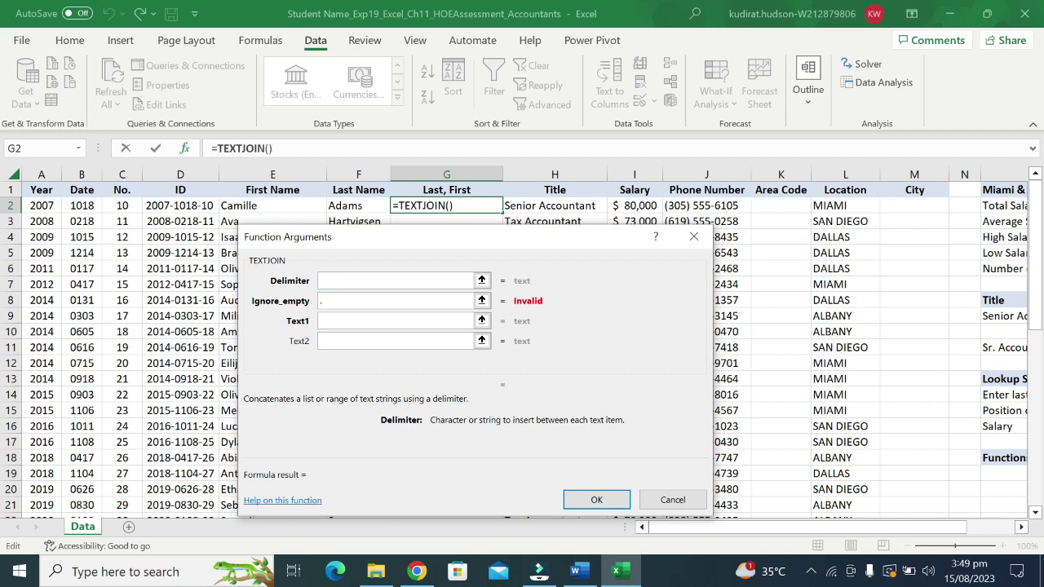
{"action": "left_click", "coordinate": [339, 300]}
{"action": "key", "text": "BackSpace"}
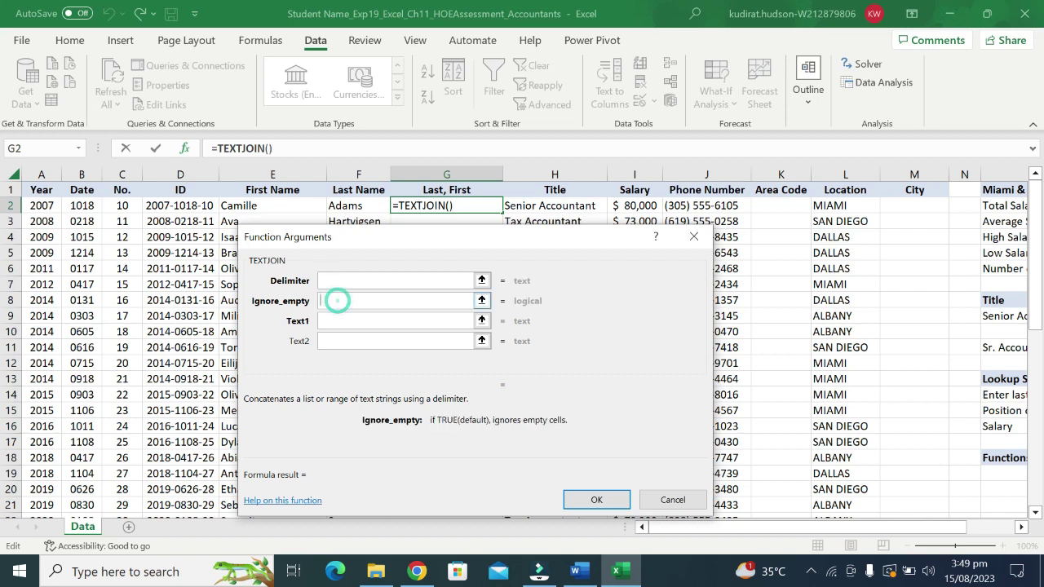
{"action": "left_click", "coordinate": [336, 280]}
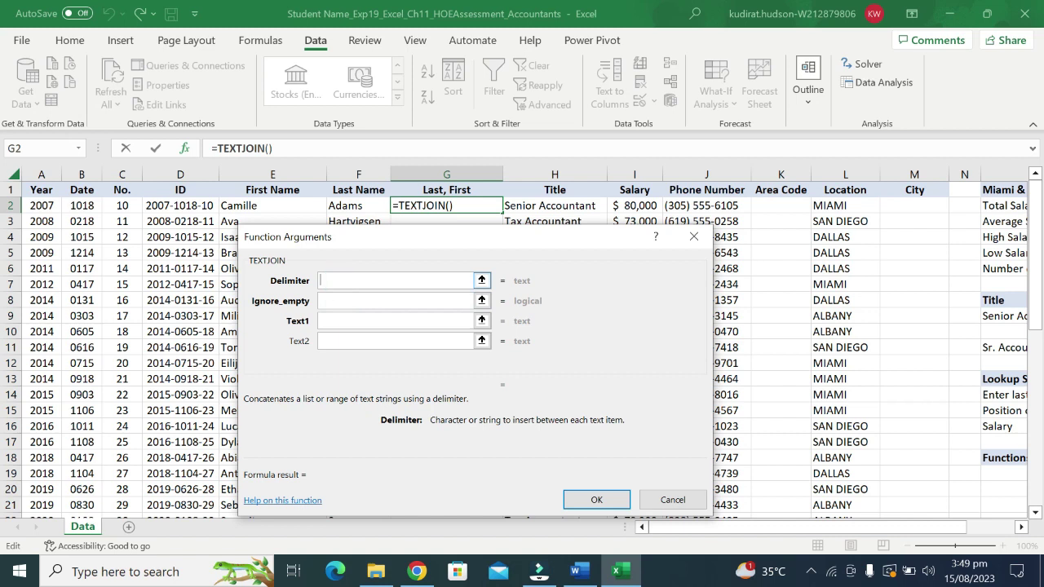
{"action": "type", "text": "\","}
{"action": "left_click", "coordinate": [336, 302]}
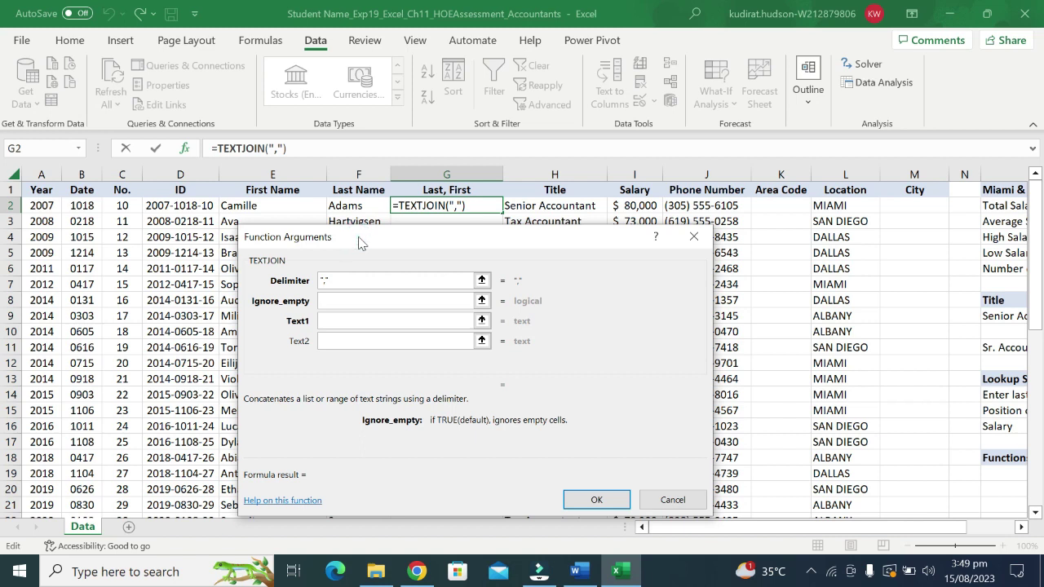
Try E2 in Ignore_empty, delete it, and cancel the formula so G2 stays empty
{"action": "left_click", "coordinate": [243, 207]}
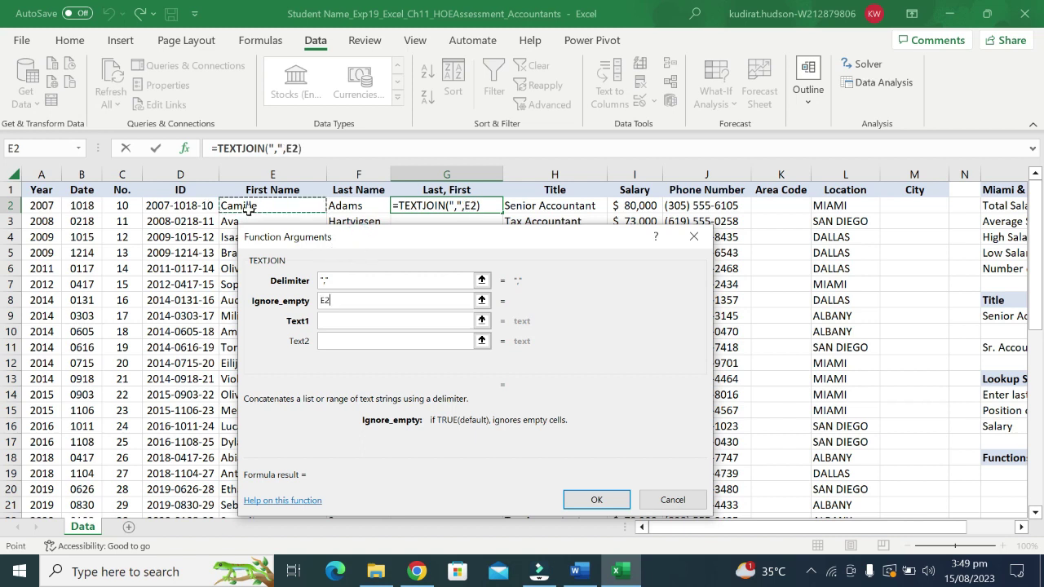
{"action": "left_click", "coordinate": [339, 301]}
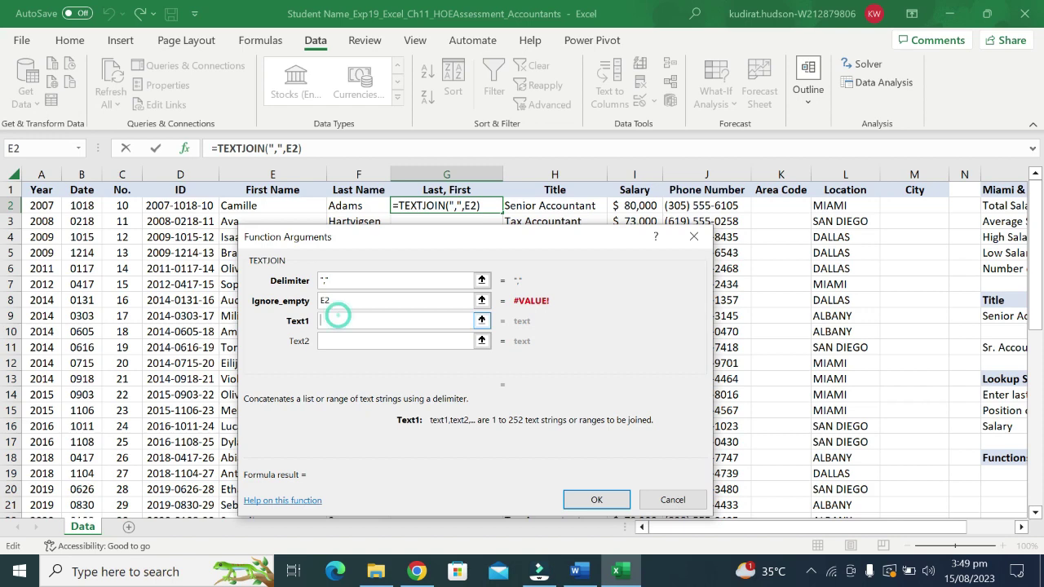
{"action": "key", "text": "BackSpace"}
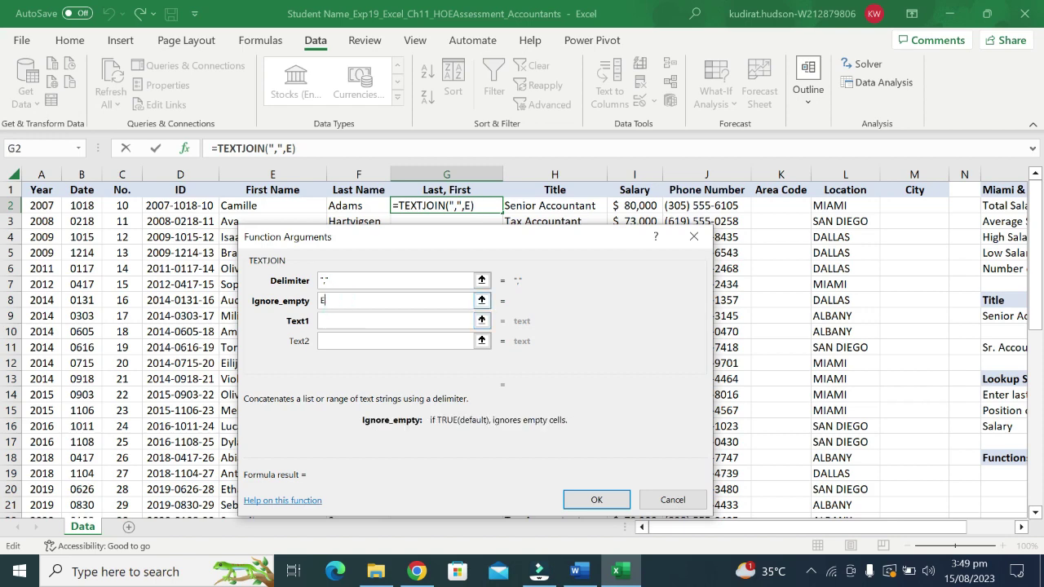
{"action": "key", "text": "BackSpace"}
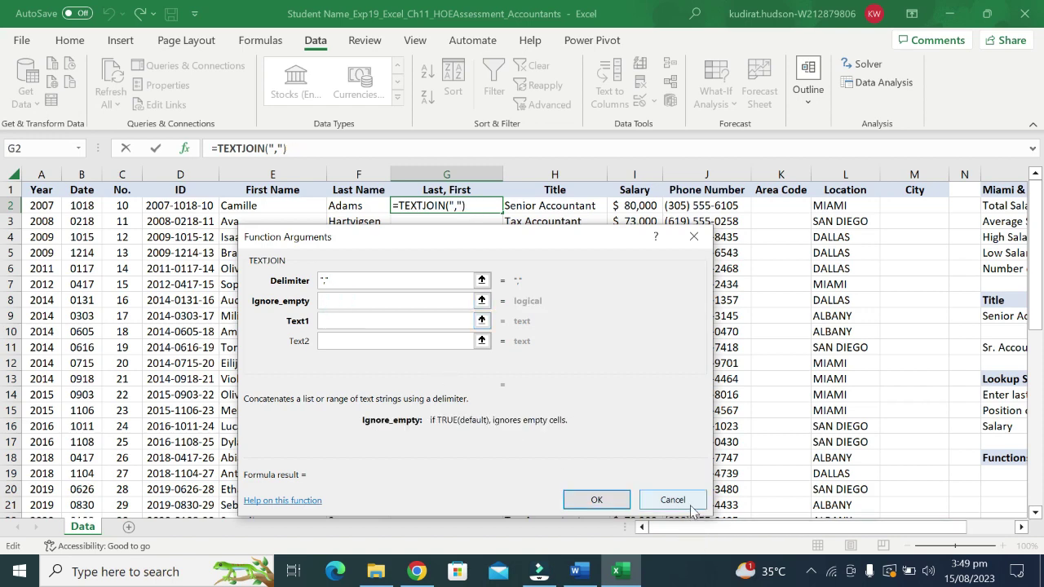
{"action": "left_click", "coordinate": [673, 499]}
{"action": "left_click", "coordinate": [576, 569]}
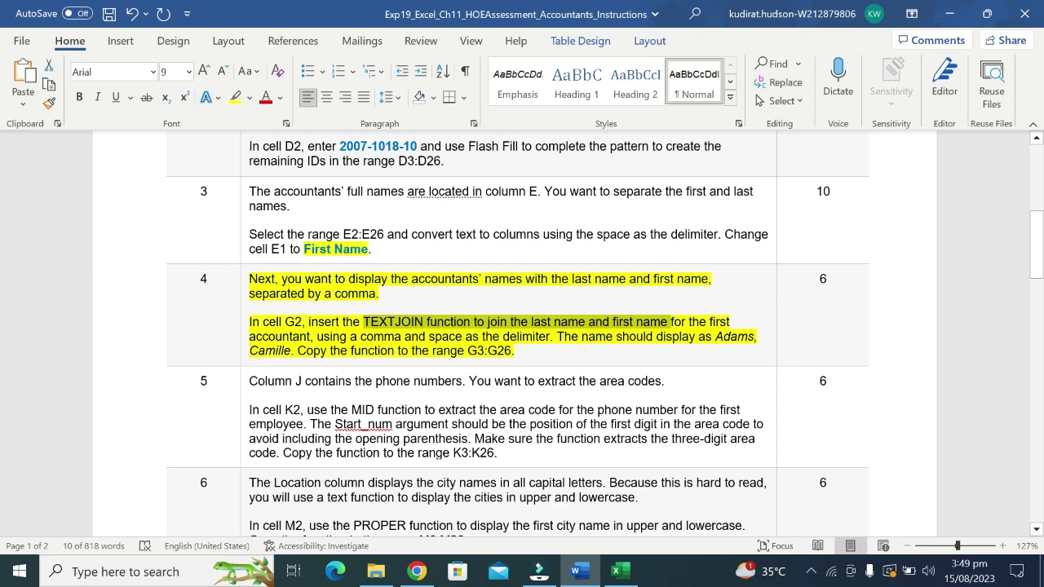
{"action": "left_click", "coordinate": [620, 571]}
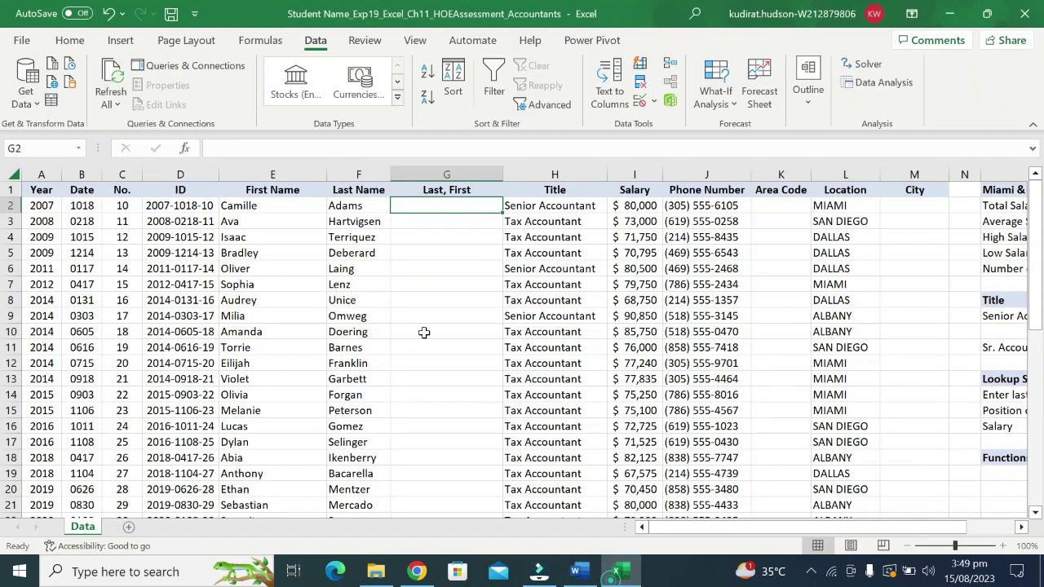
Start a =TEXTJOIN( formula in cell G2 from the autocomplete list, after checking the Word instructions
{"action": "double_click", "coordinate": [440, 203]}
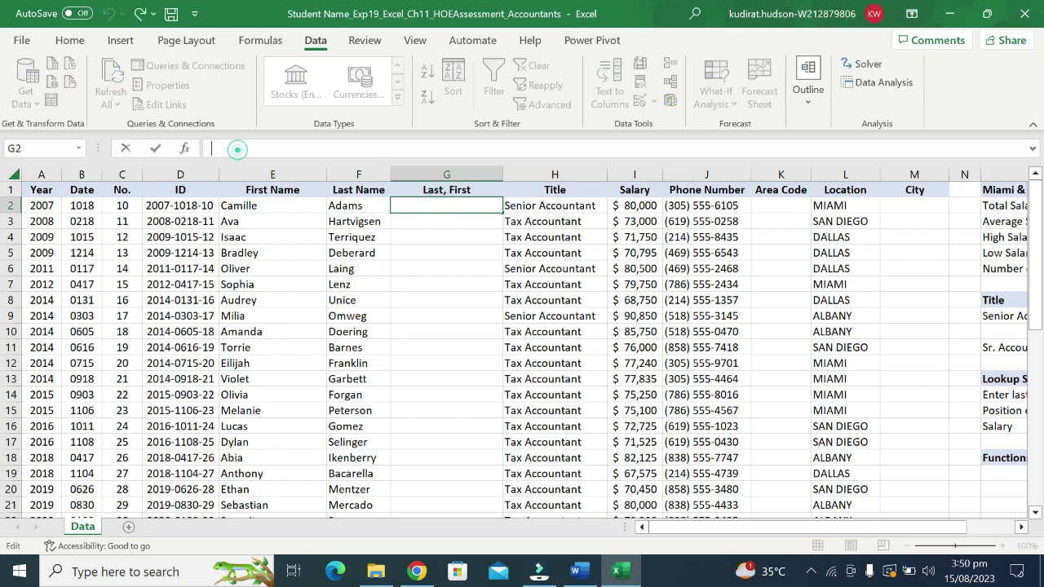
{"action": "type", "text": "="}
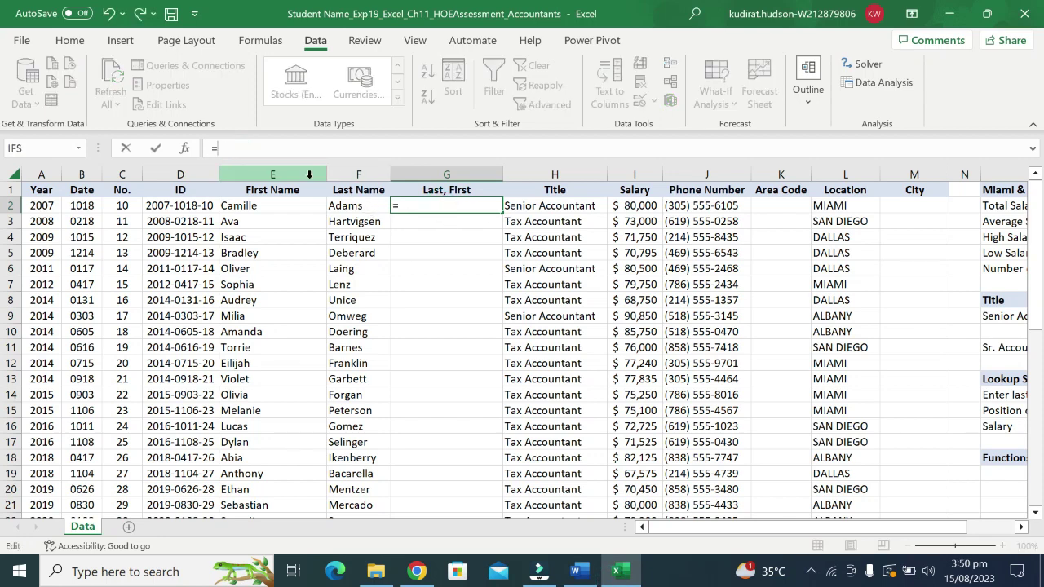
{"action": "type", "text": "t"}
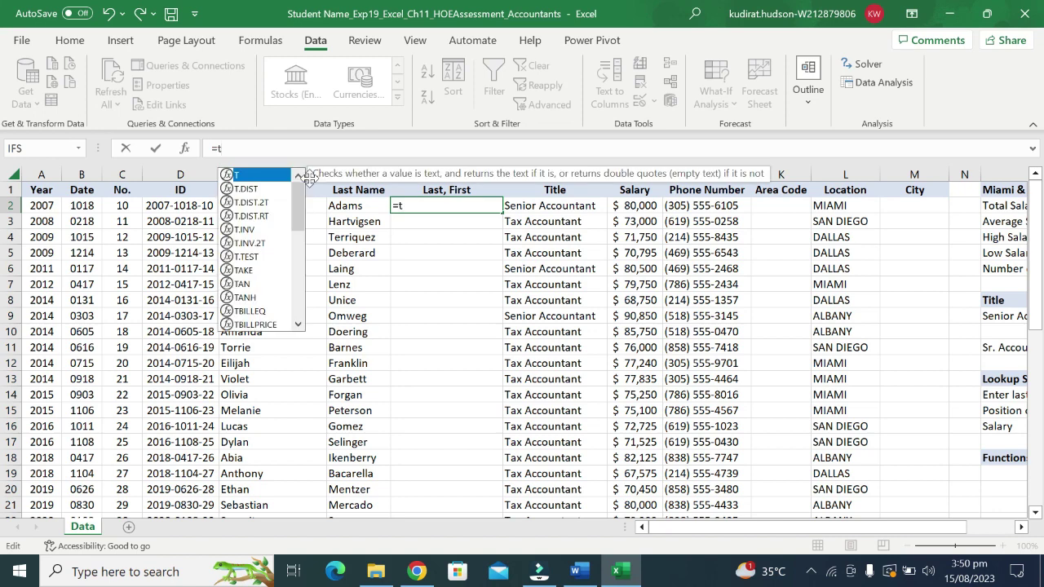
{"action": "type", "text": "ext"}
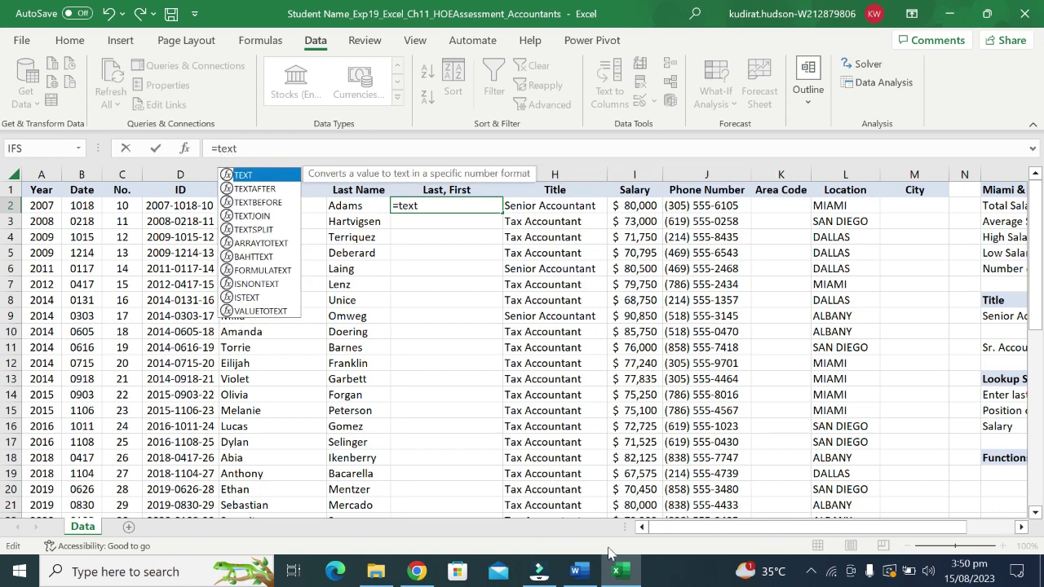
{"action": "left_click", "coordinate": [578, 574]}
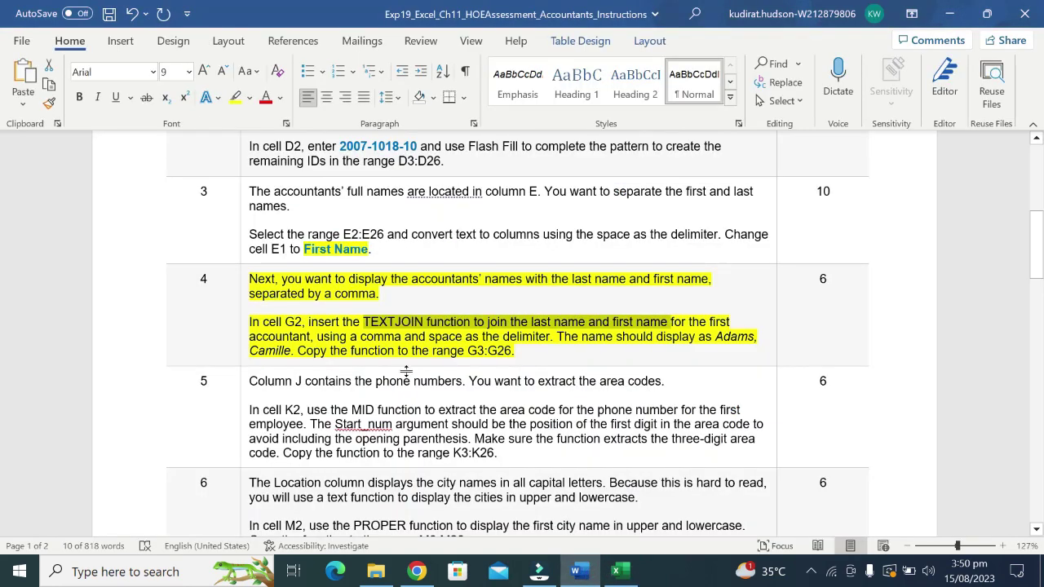
{"action": "left_click", "coordinate": [618, 572]}
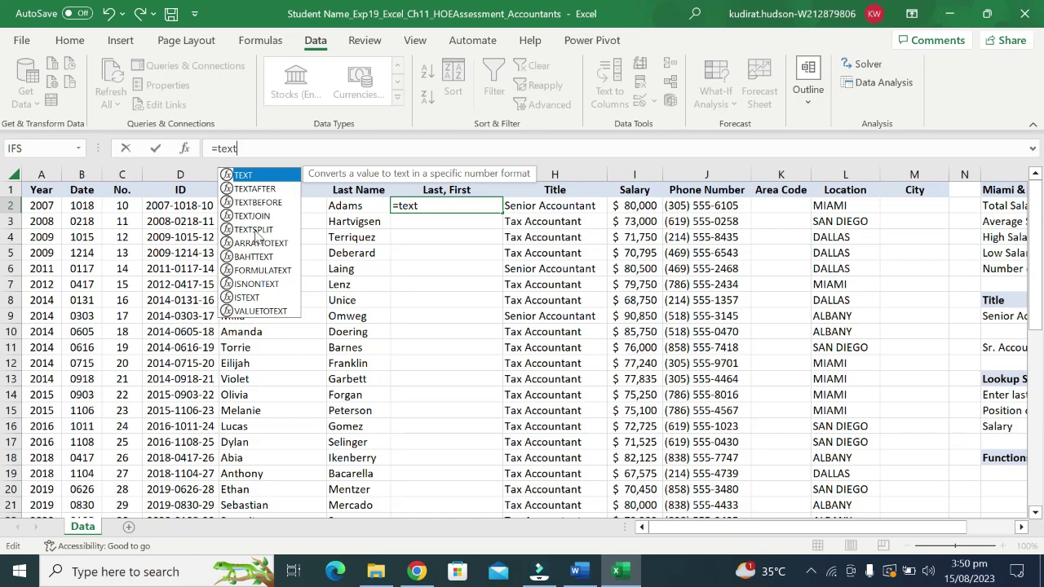
{"action": "left_click", "coordinate": [253, 216]}
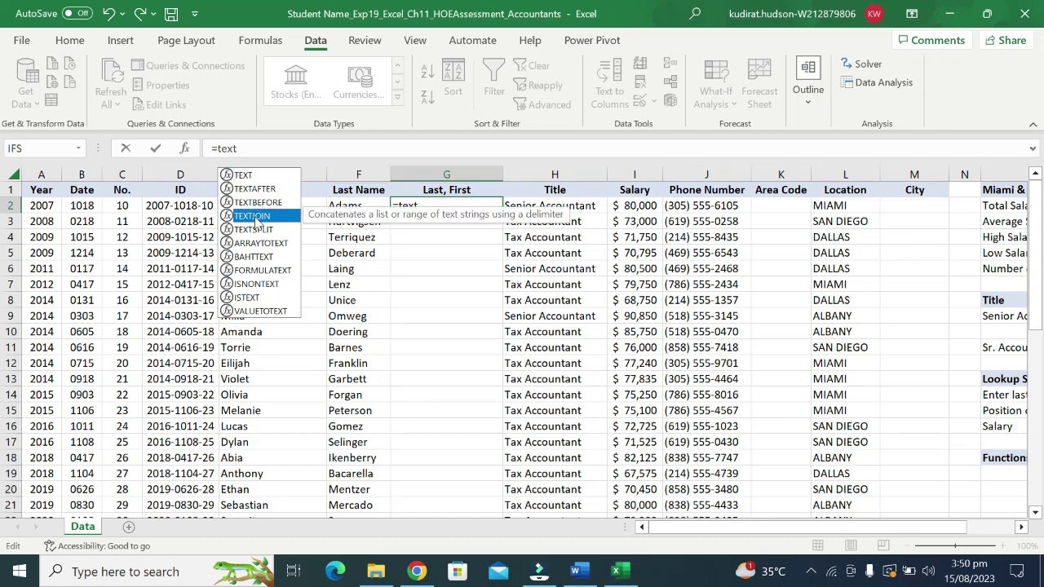
{"action": "double_click", "coordinate": [255, 217]}
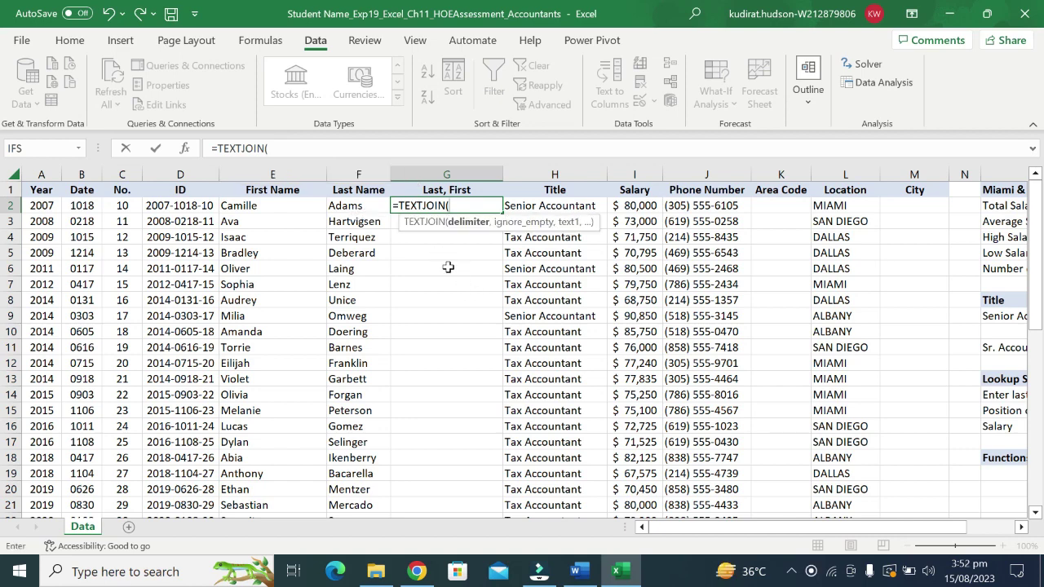
{"action": "key", "text": "alt"}
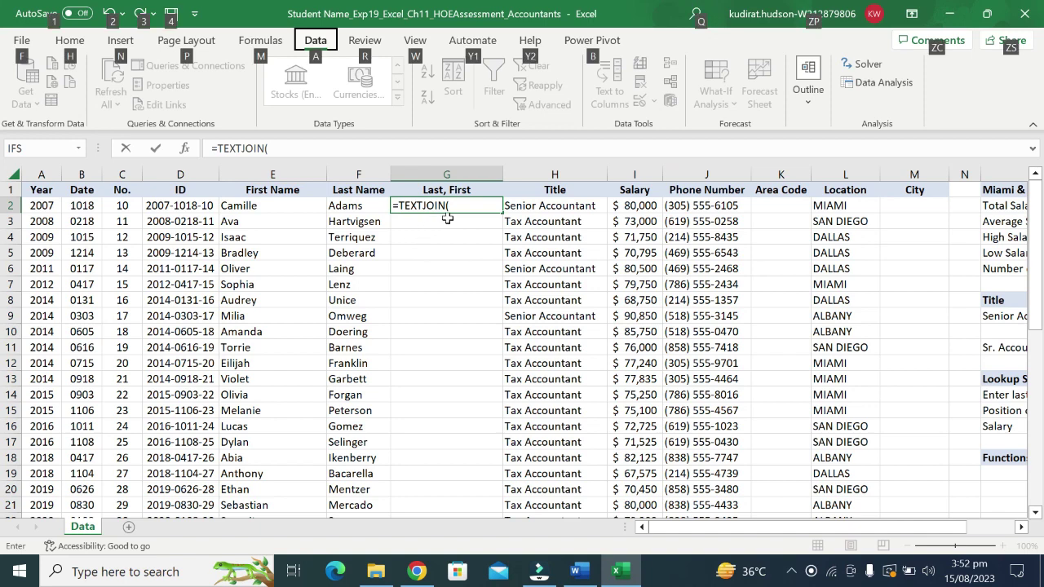
{"action": "key", "text": "alt"}
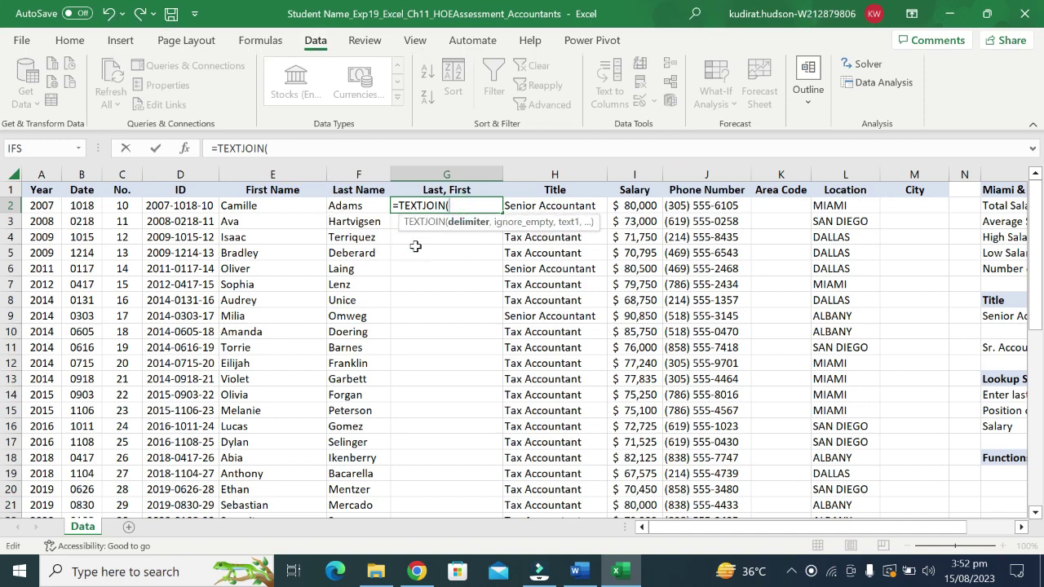
Set TEXTJOIN's delimiter to ",", Text1 to F2 and Text2 to E2, giving =TEXTJOIN(",",,F2,E2)
{"action": "left_click", "coordinate": [185, 148]}
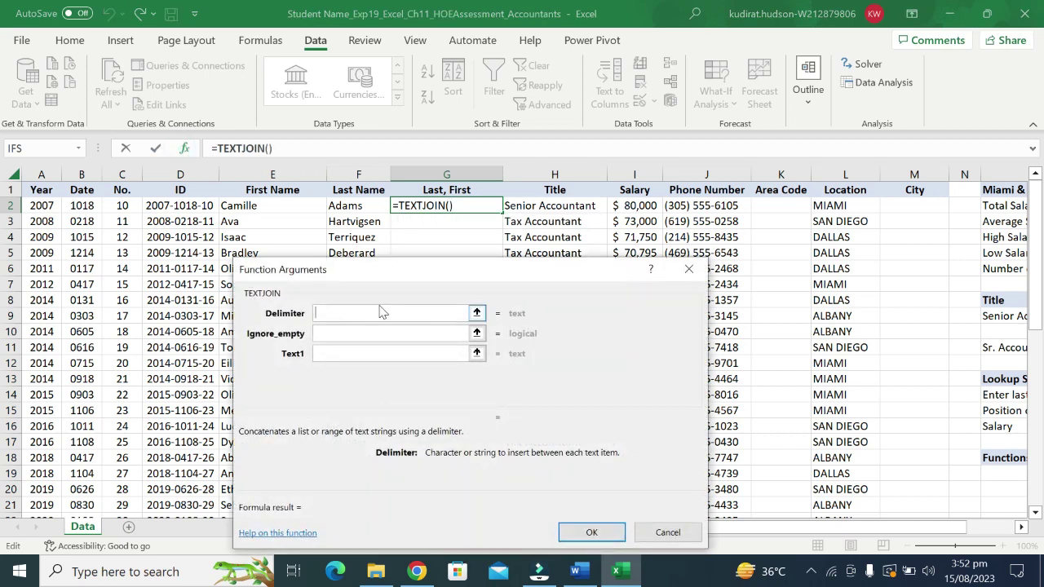
{"action": "left_click_drag", "start_coordinate": [414, 280], "coordinate": [474, 209]}
{"action": "type", "text": ","}
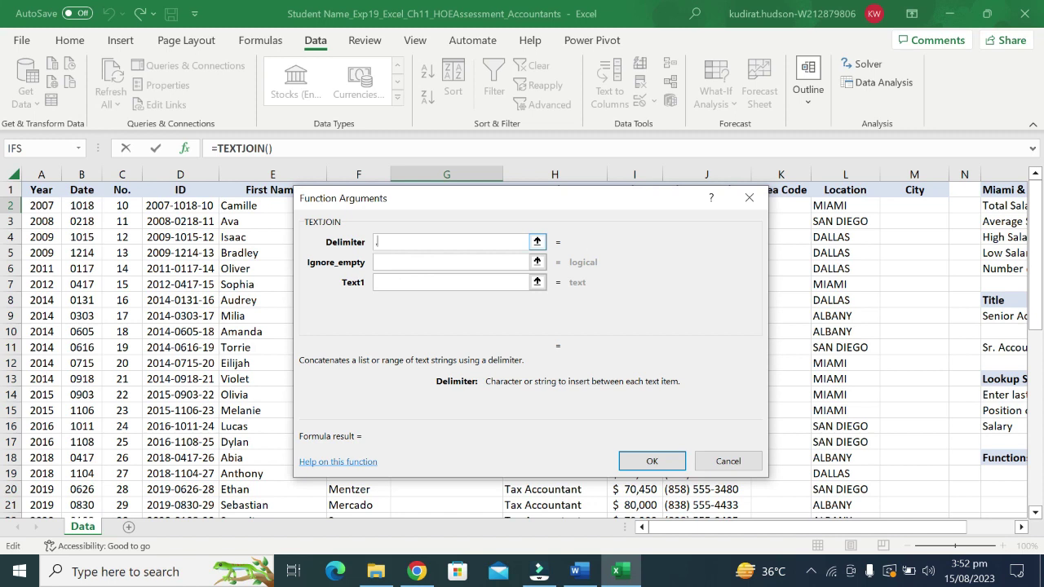
{"action": "key", "text": "Tab"}
{"action": "left_click", "coordinate": [389, 258]}
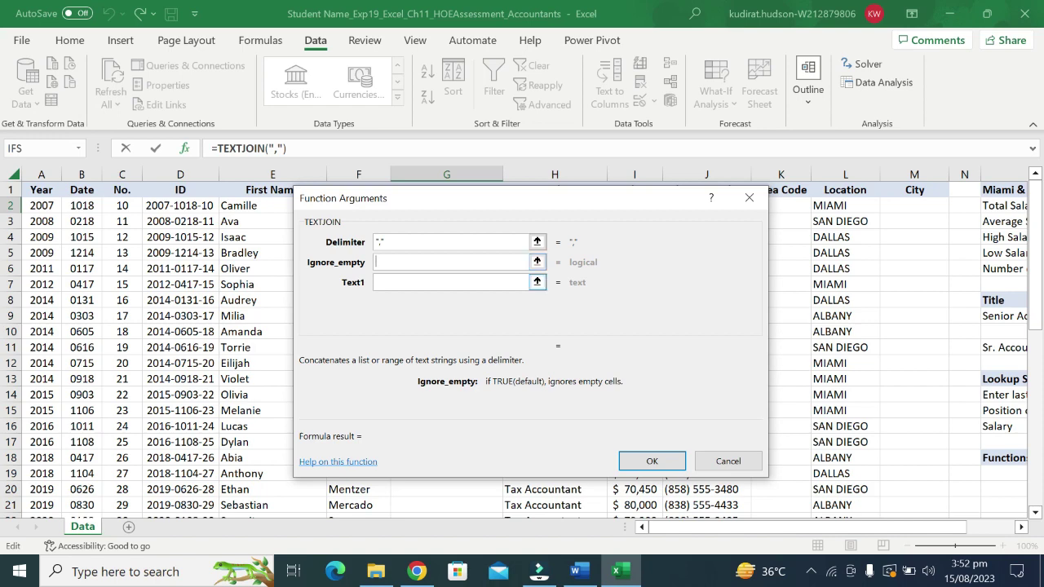
{"action": "left_click", "coordinate": [390, 282]}
{"action": "left_click_drag", "start_coordinate": [429, 207], "coordinate": [429, 290]}
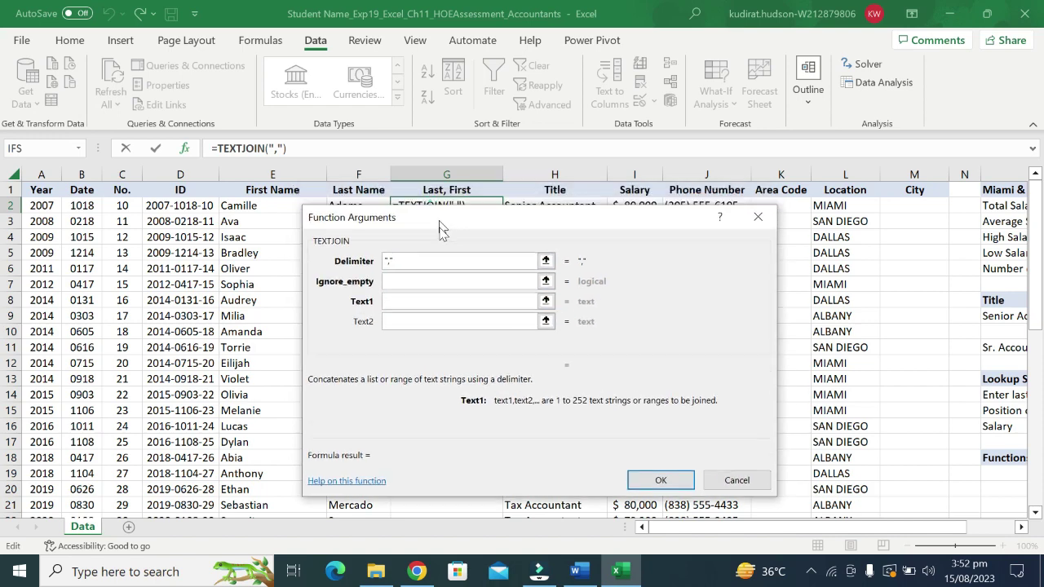
{"action": "left_click", "coordinate": [346, 209]}
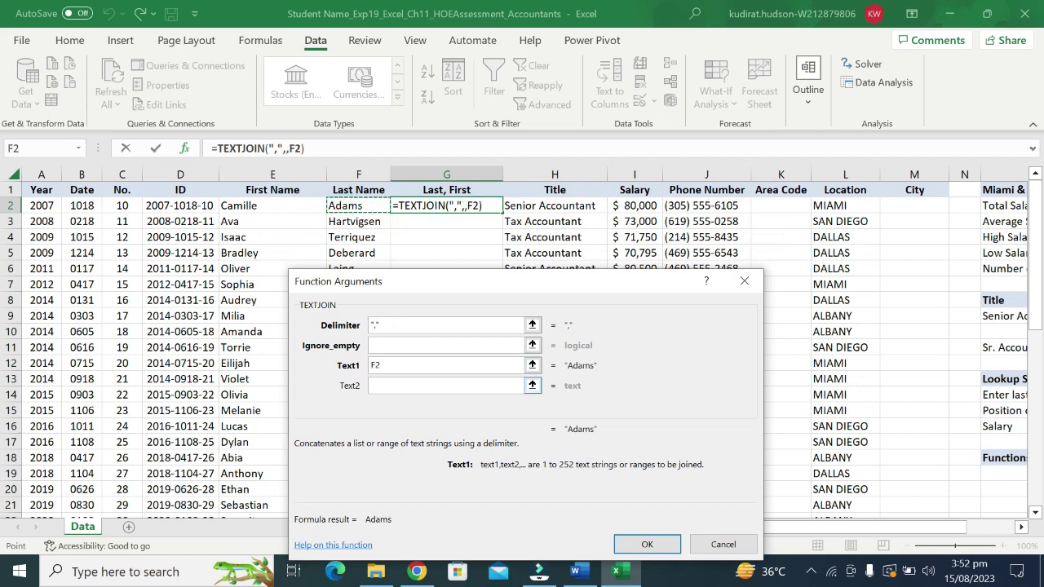
{"action": "left_click", "coordinate": [397, 385]}
{"action": "left_click", "coordinate": [298, 211]}
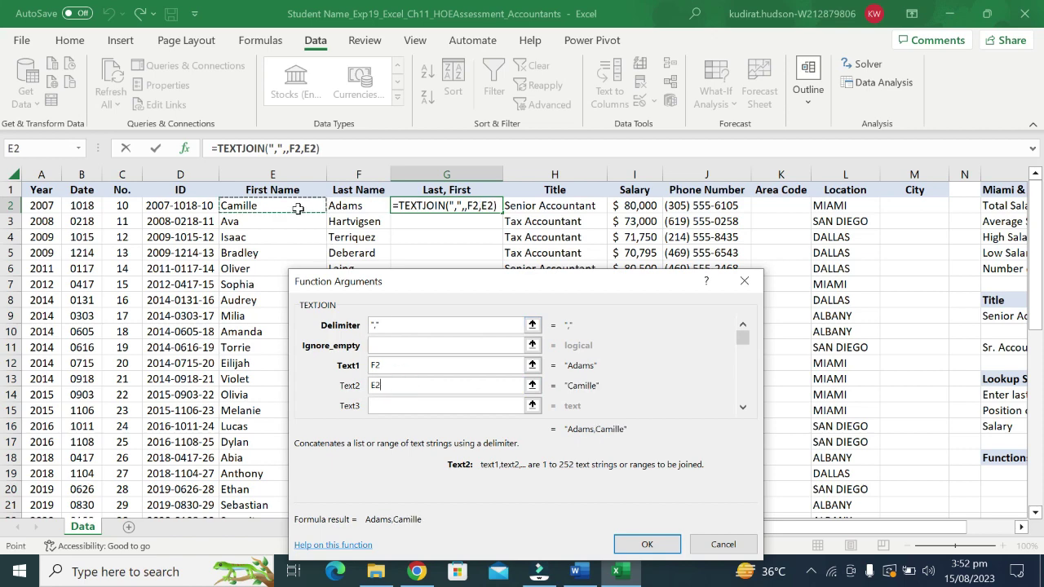
{"action": "left_click_drag", "start_coordinate": [402, 290], "coordinate": [430, 249]}
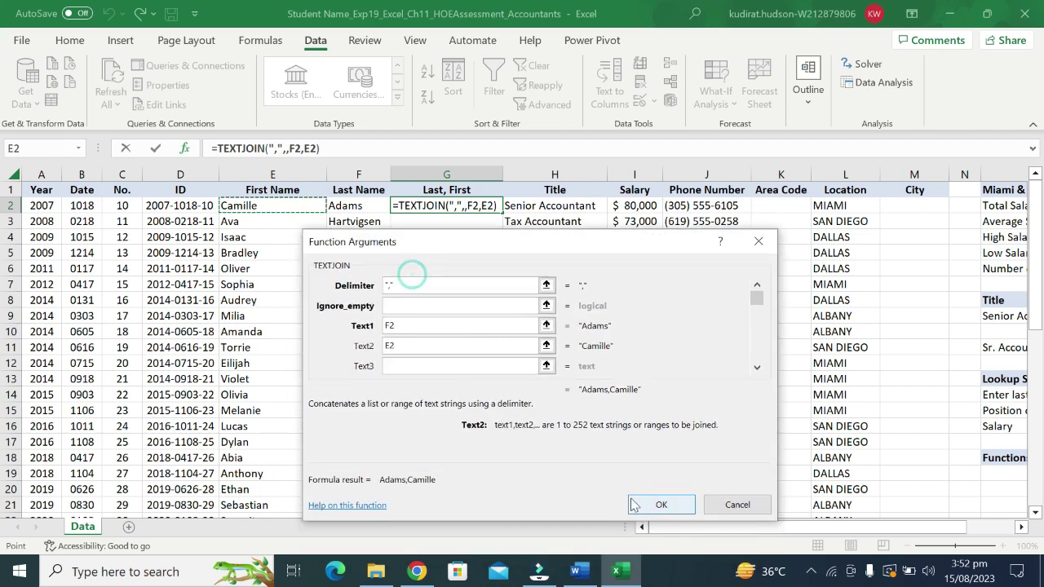
{"action": "left_click", "coordinate": [661, 513]}
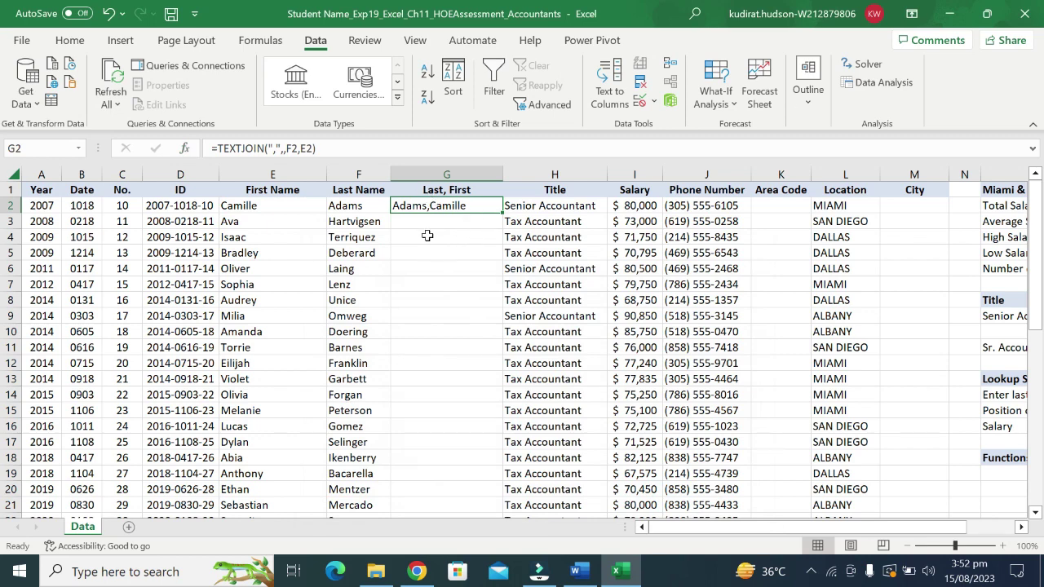
Review the Word instructions on the comma delimiter and copying the formula to G3:G26
{"action": "left_click", "coordinate": [577, 571]}
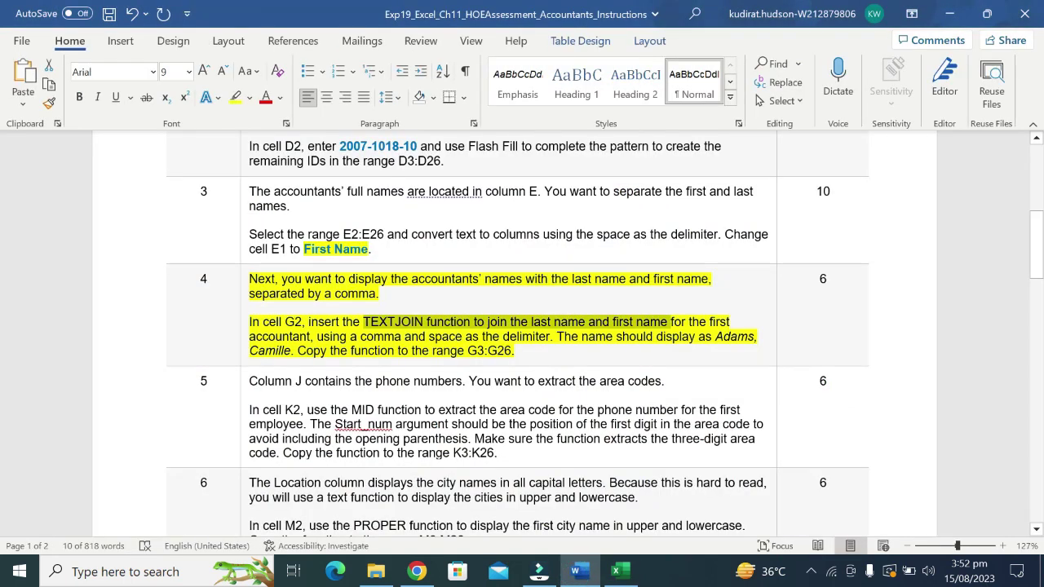
{"action": "left_click_drag", "start_coordinate": [317, 336], "coordinate": [551, 336]}
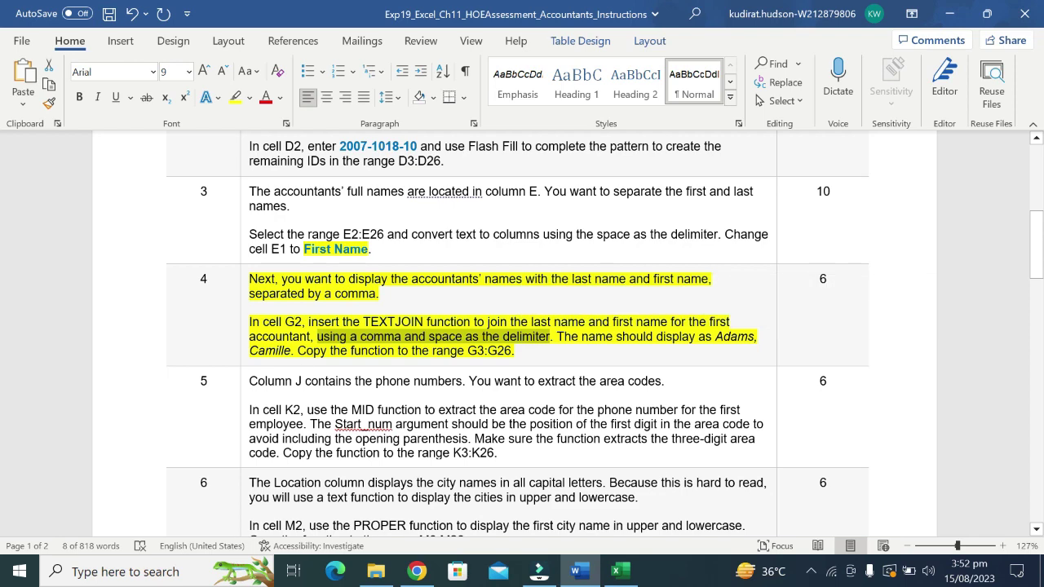
{"action": "left_click_drag", "start_coordinate": [298, 351], "coordinate": [513, 351]}
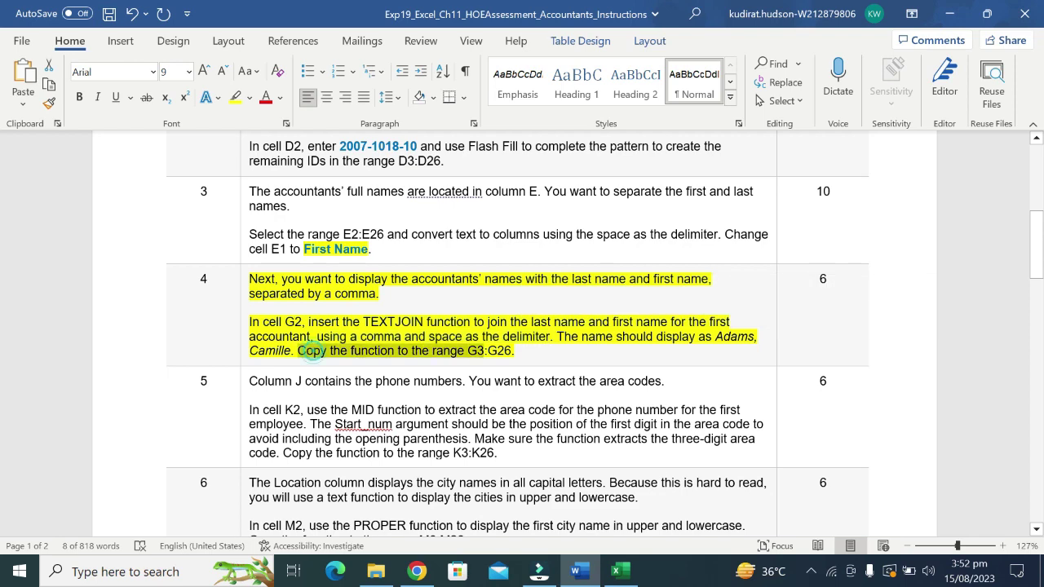
Fill the G2 TEXTJOIN formula down through G26, then go back to Word
{"action": "left_click", "coordinate": [617, 574]}
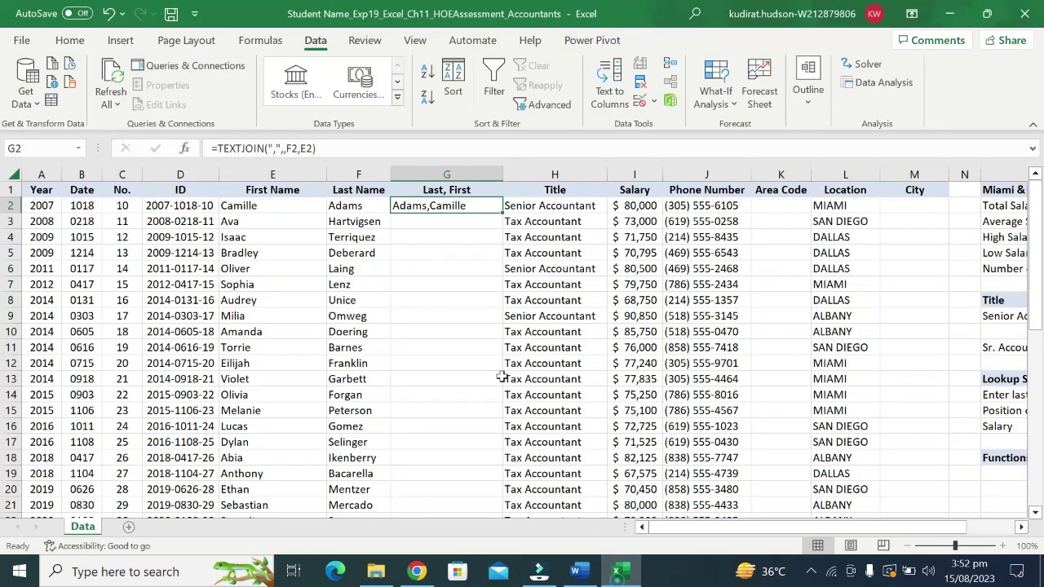
{"action": "double_click", "coordinate": [501, 213]}
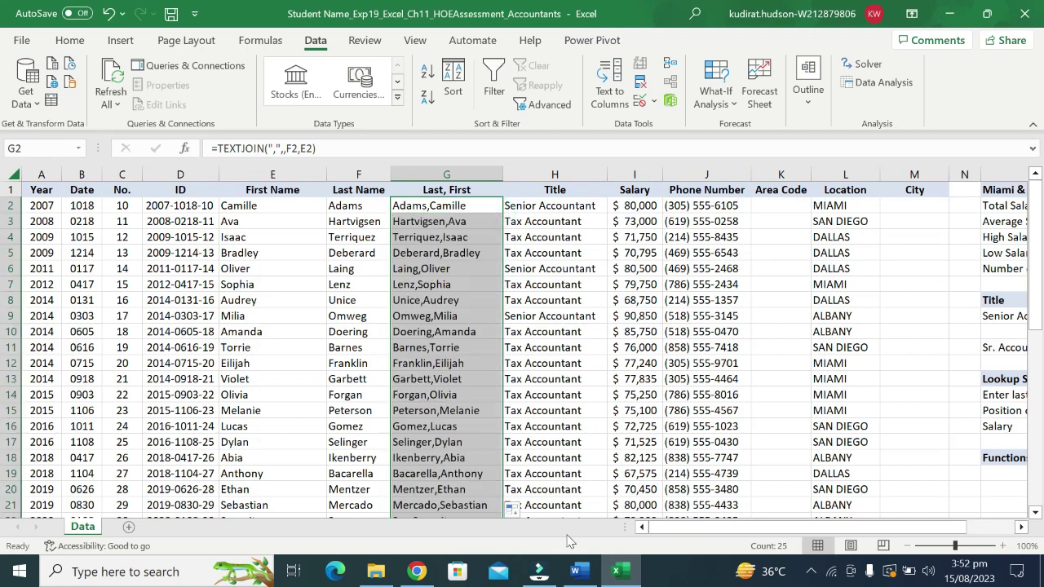
{"action": "left_click", "coordinate": [575, 572]}
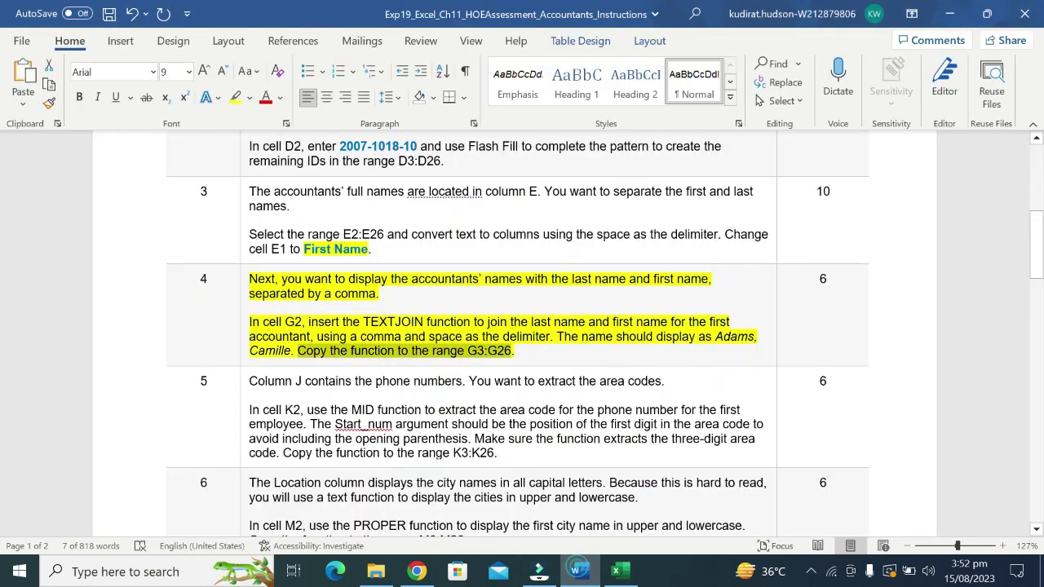
Highlight the step 5 instructions in yellow in the Word document
{"action": "left_click", "coordinate": [248, 357]}
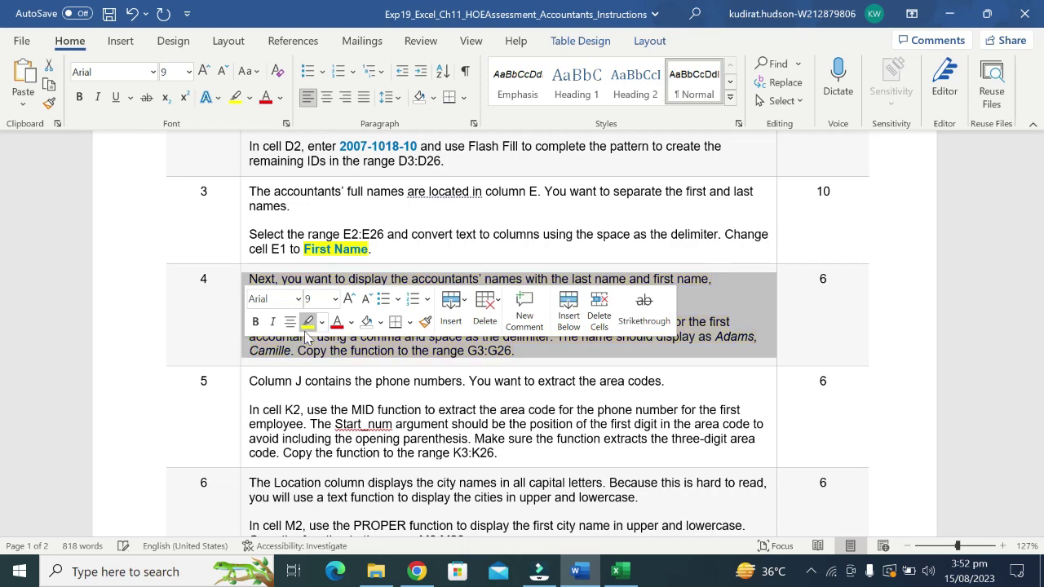
{"action": "left_click", "coordinate": [306, 337]}
{"action": "scroll", "coordinate": [306, 337], "scroll_direction": "down", "scroll_amount": 1}
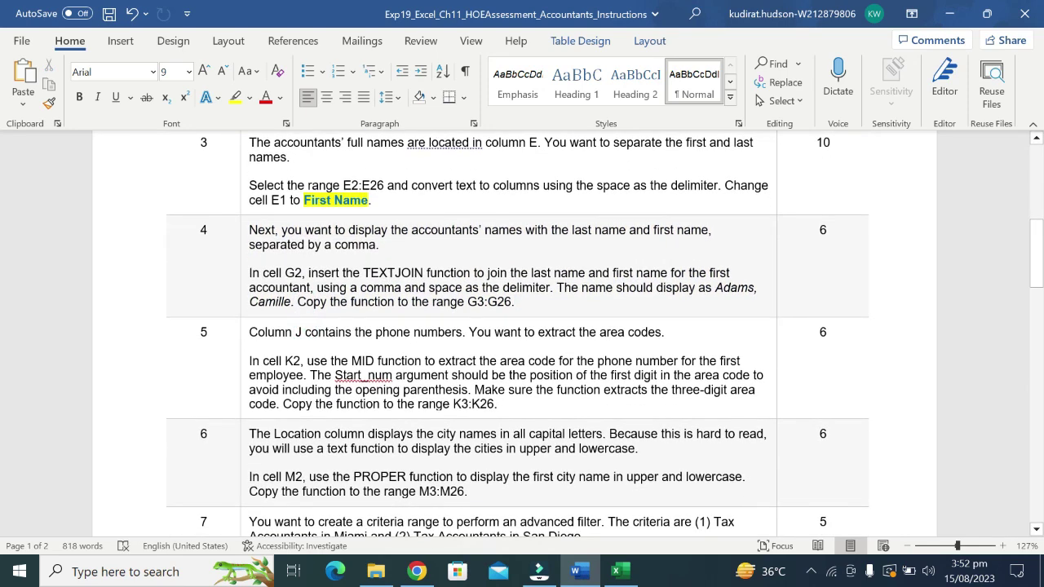
{"action": "left_click", "coordinate": [244, 394]}
{"action": "left_click", "coordinate": [305, 369]}
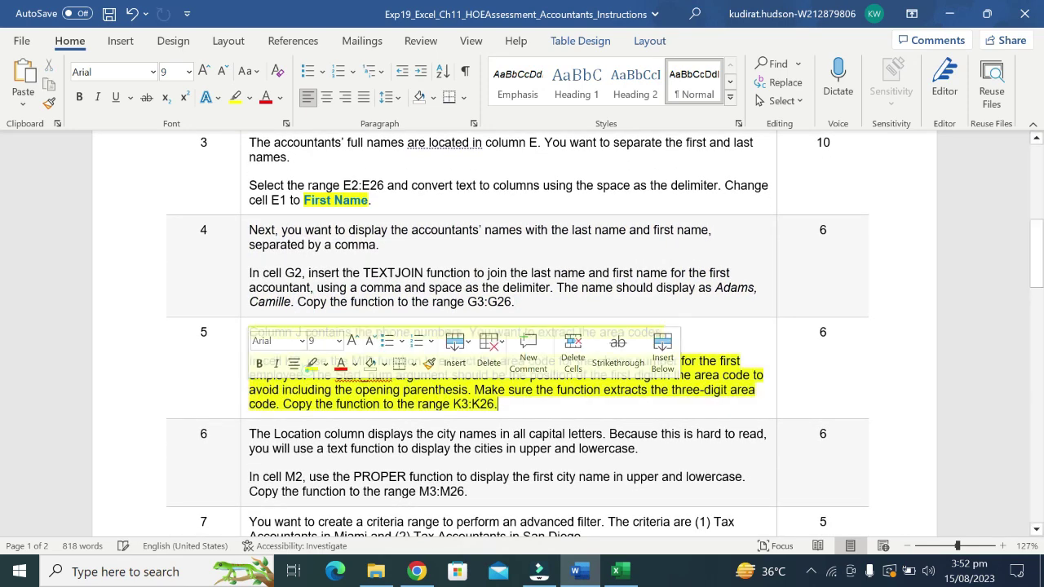
{"action": "scroll", "coordinate": [307, 369], "scroll_direction": "down", "scroll_amount": 1}
{"action": "left_click", "coordinate": [307, 369]}
{"action": "left_click", "coordinate": [243, 317]}
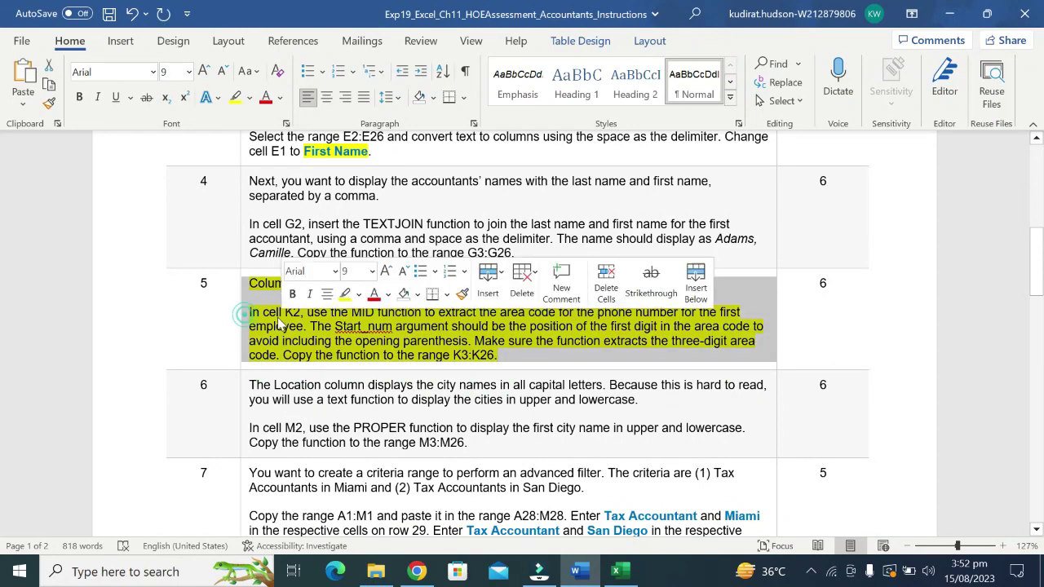
Review step 5's MID guidance on K2, Start_num and skipping the parenthesis, then return to Excel
{"action": "mouse_move", "coordinate": [263, 312]}
{"action": "left_mouse_down"}
{"action": "mouse_move", "coordinate": [490, 327]}
{"action": "mouse_move", "coordinate": [576, 312]}
{"action": "left_mouse_up"}
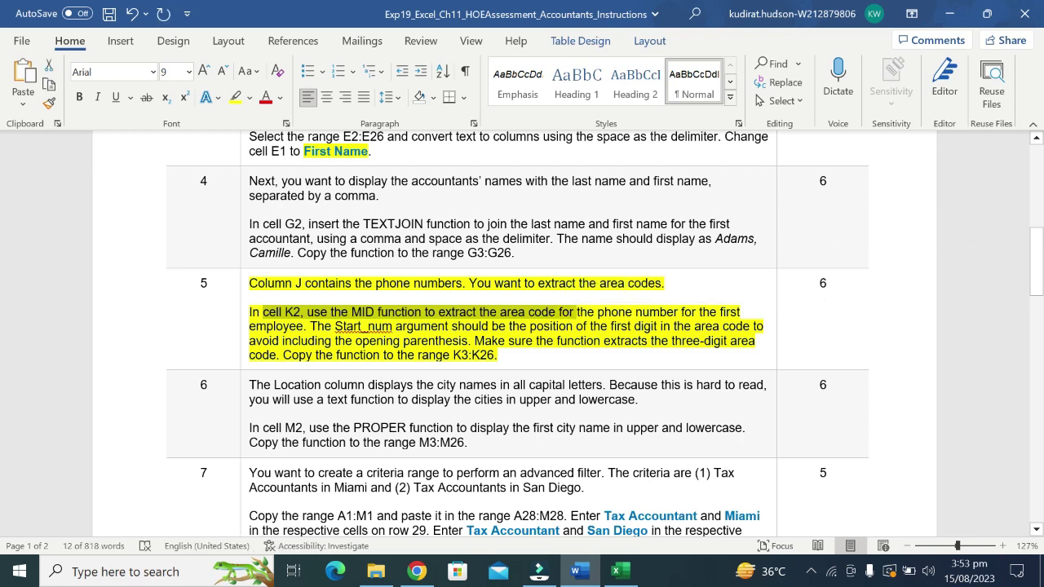
{"action": "left_click_drag", "start_coordinate": [598, 313], "coordinate": [741, 312]}
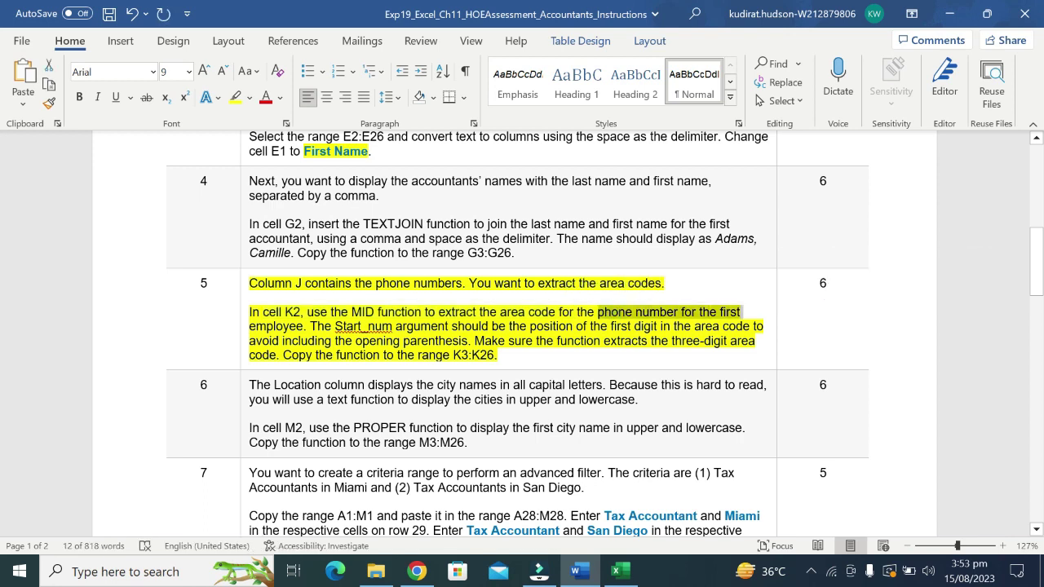
{"action": "left_click", "coordinate": [261, 326]}
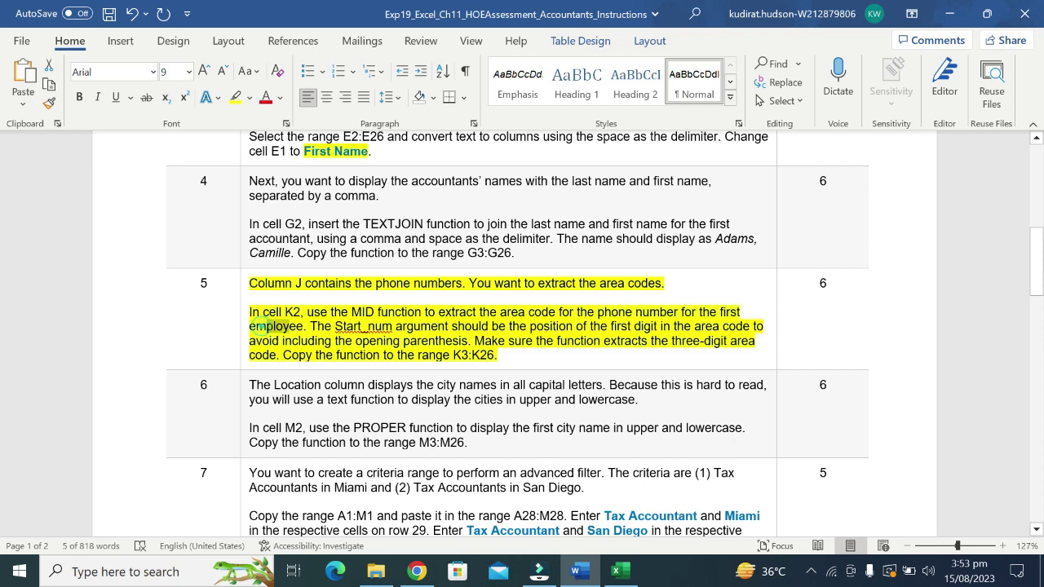
{"action": "left_click_drag", "start_coordinate": [324, 326], "coordinate": [751, 326]}
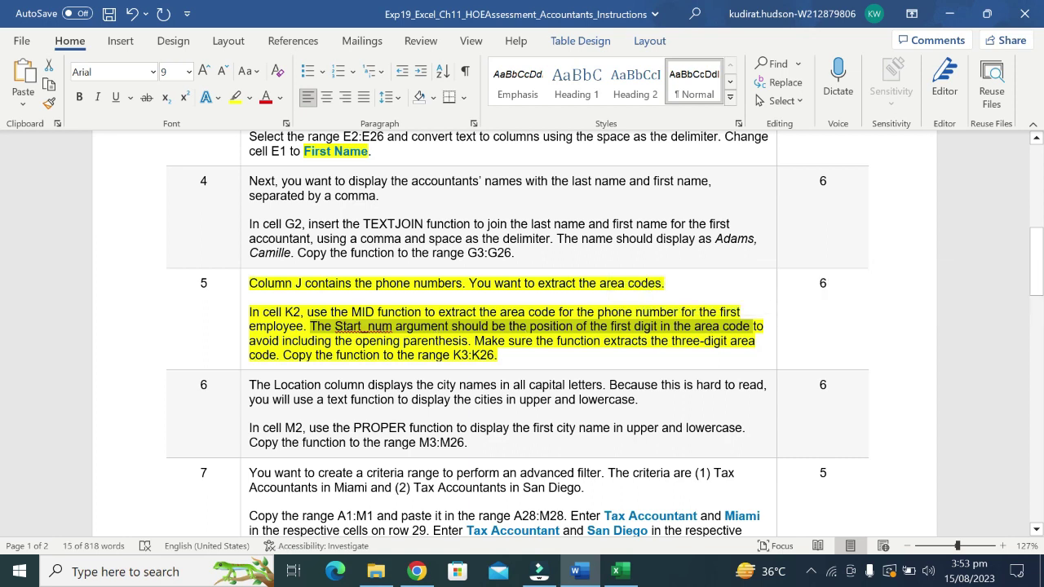
{"action": "mouse_move", "coordinate": [270, 341]}
{"action": "left_mouse_down"}
{"action": "mouse_move", "coordinate": [727, 341]}
{"action": "mouse_move", "coordinate": [536, 341]}
{"action": "mouse_move", "coordinate": [480, 353]}
{"action": "mouse_move", "coordinate": [497, 355]}
{"action": "left_mouse_up"}
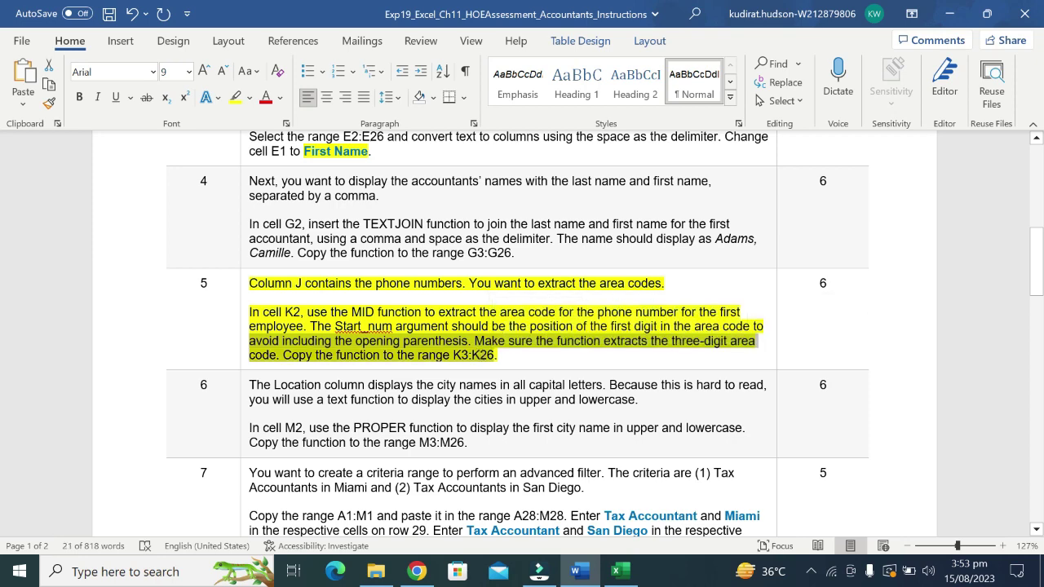
{"action": "mouse_move", "coordinate": [307, 312]}
{"action": "left_mouse_down"}
{"action": "mouse_move", "coordinate": [572, 326]}
{"action": "mouse_move", "coordinate": [634, 312]}
{"action": "left_mouse_up"}
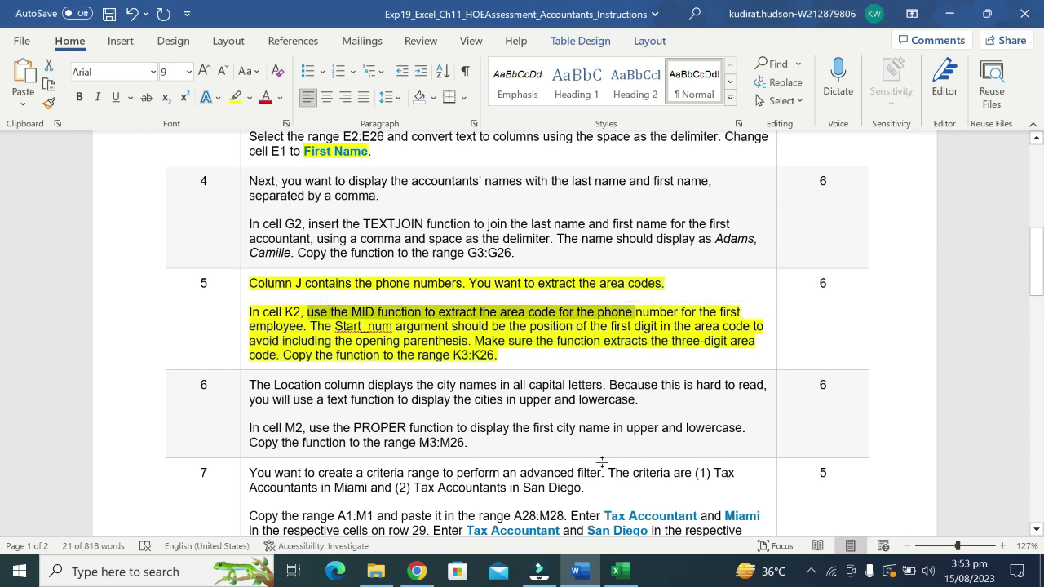
{"action": "left_click", "coordinate": [620, 571]}
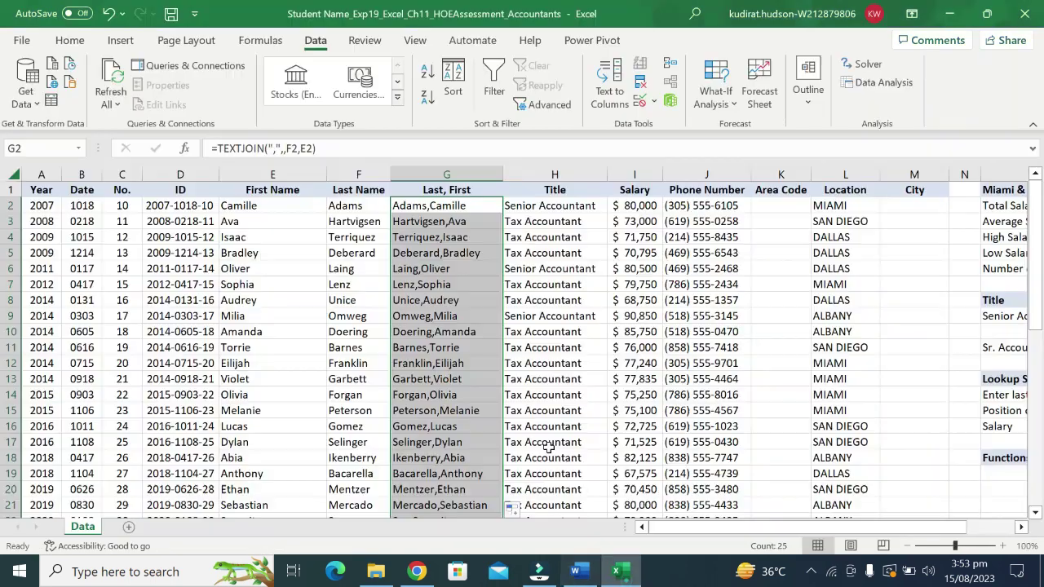
Enter =MID(J2,2,3) in K2 via Function Arguments, showing area code 305
{"action": "left_click", "coordinate": [915, 206]}
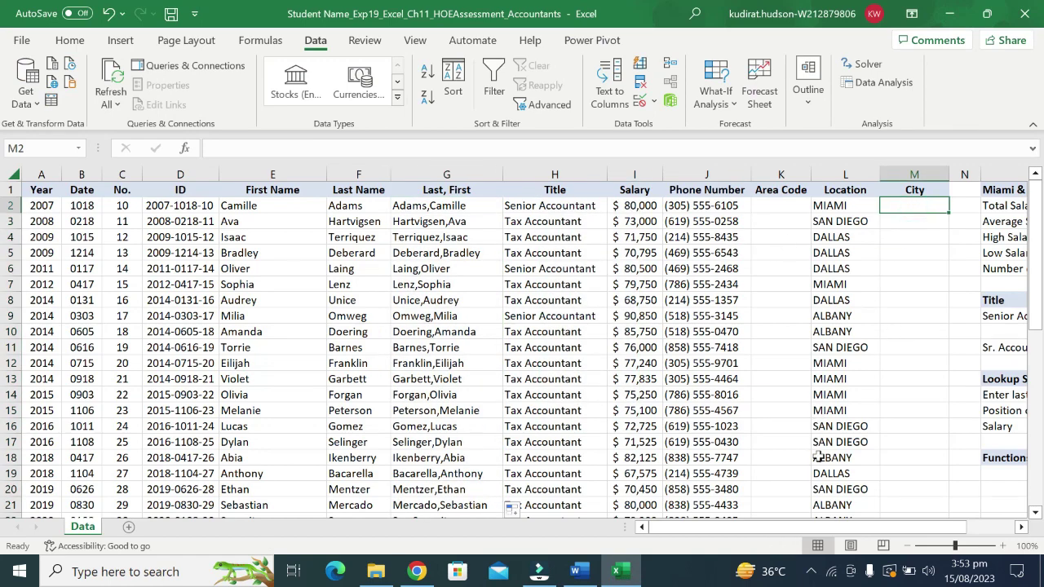
{"action": "left_click_drag", "start_coordinate": [803, 529], "coordinate": [874, 531]}
{"action": "left_click_drag", "start_coordinate": [854, 535], "coordinate": [852, 534]}
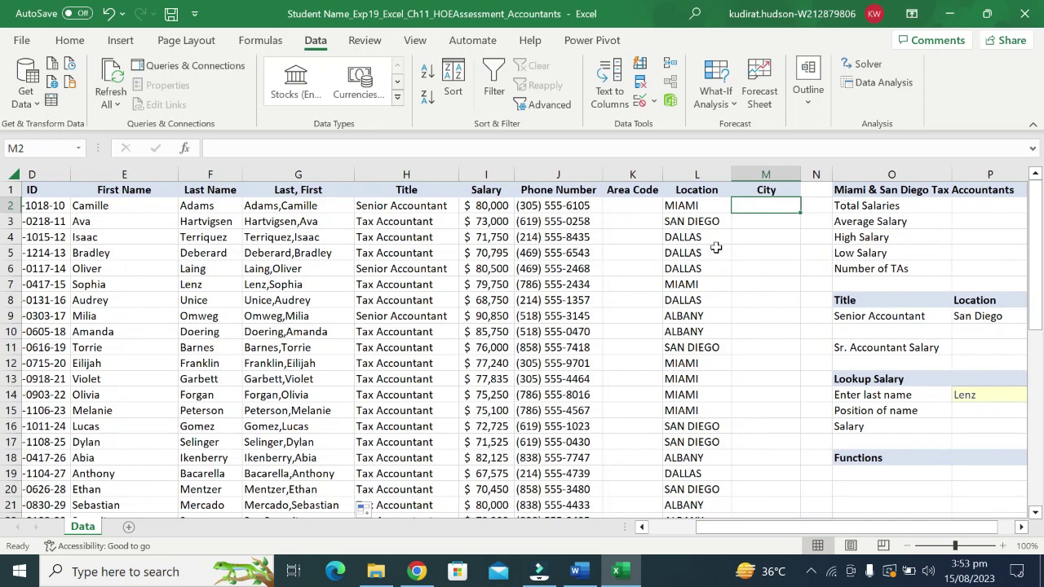
{"action": "left_click", "coordinate": [636, 204]}
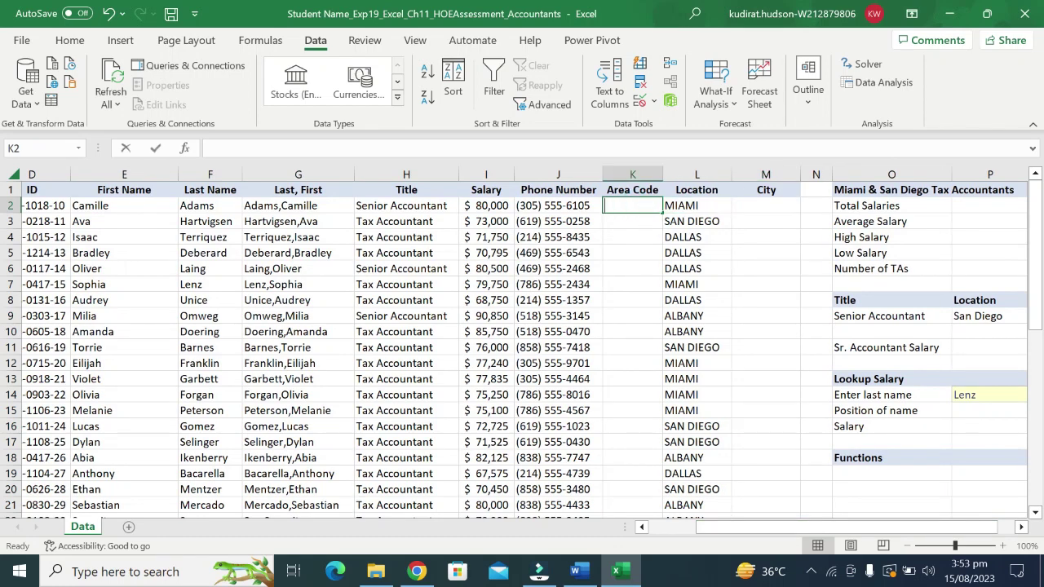
{"action": "type", "text": "-"}
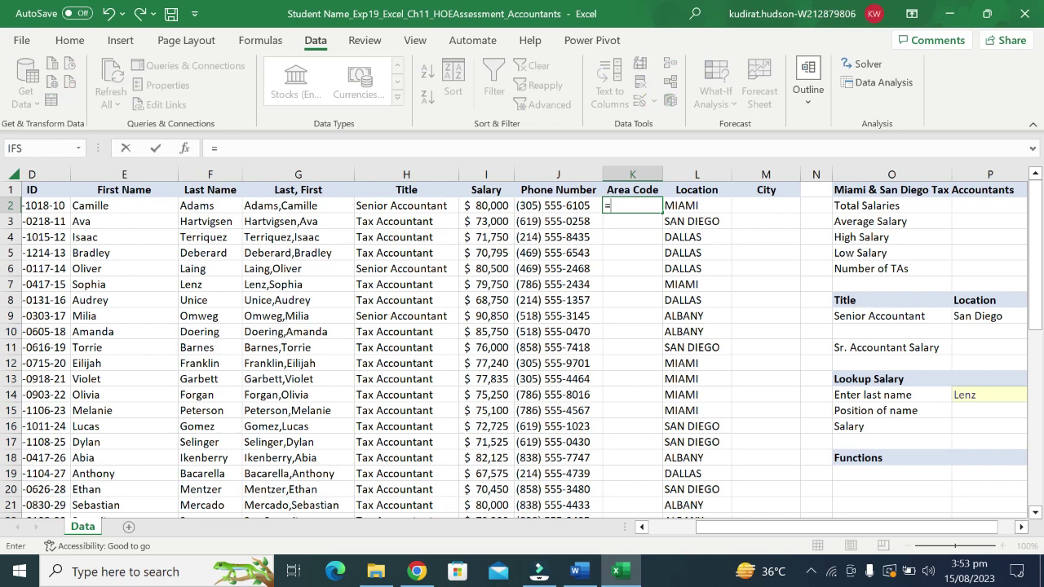
{"action": "type", "text": "m"}
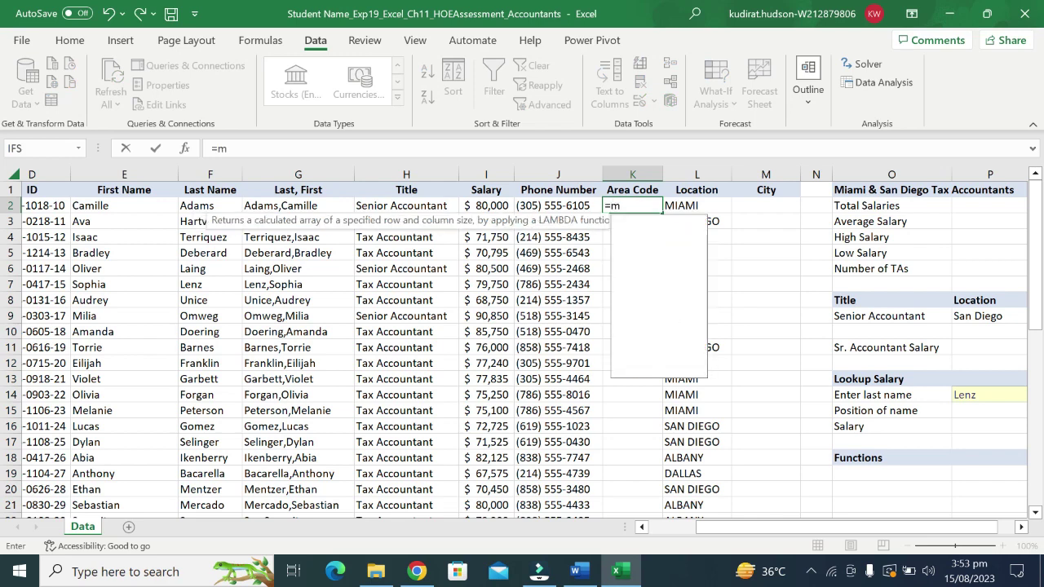
{"action": "type", "text": "id"}
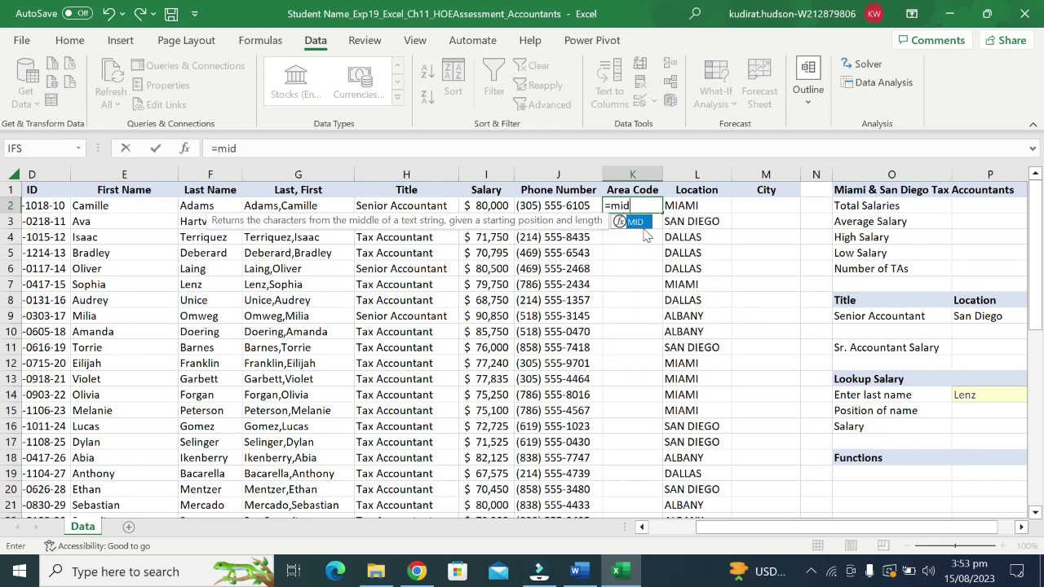
{"action": "double_click", "coordinate": [636, 223]}
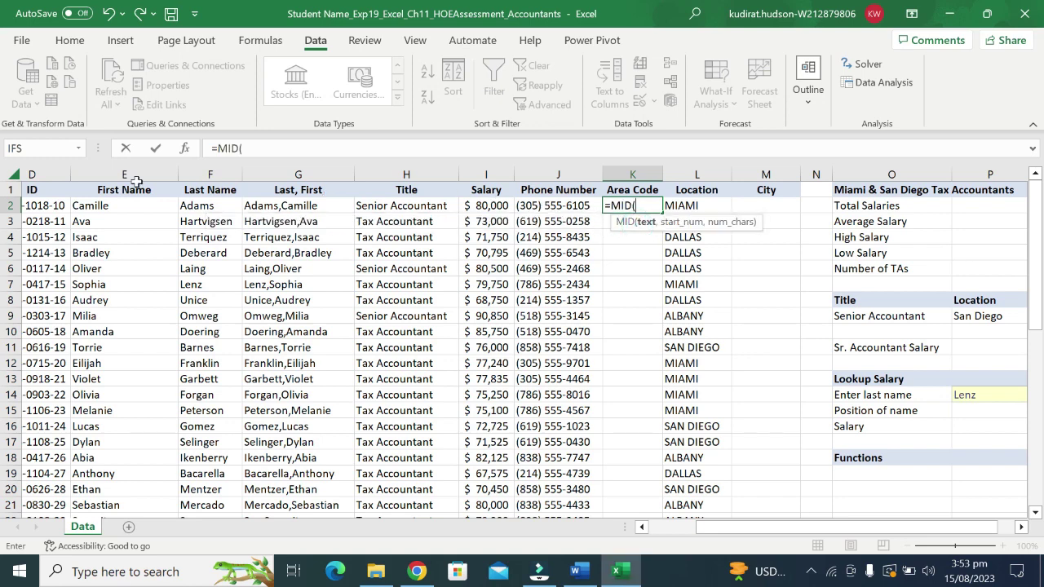
{"action": "left_click", "coordinate": [538, 207]}
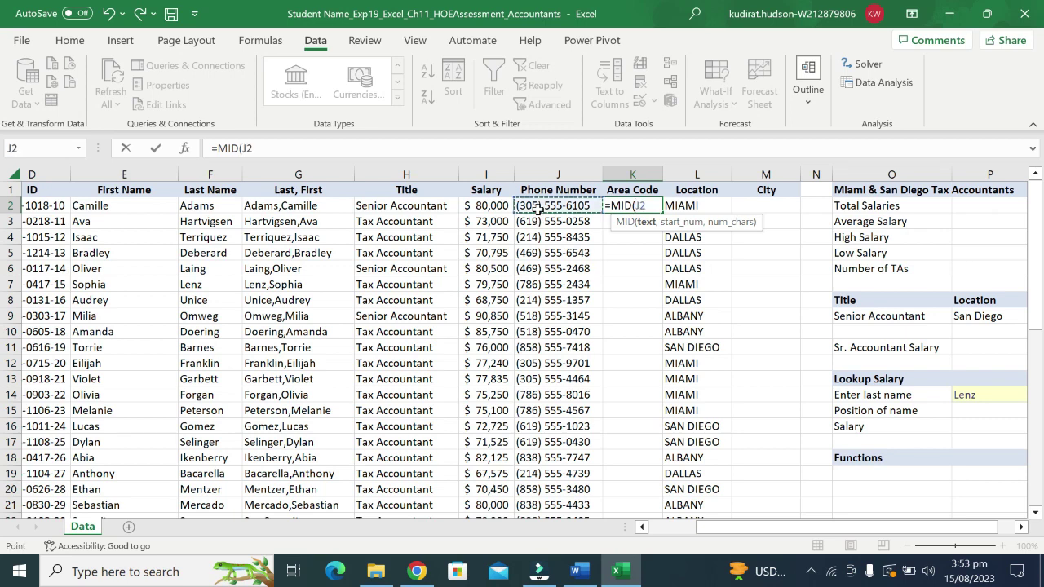
{"action": "left_click", "coordinate": [185, 148]}
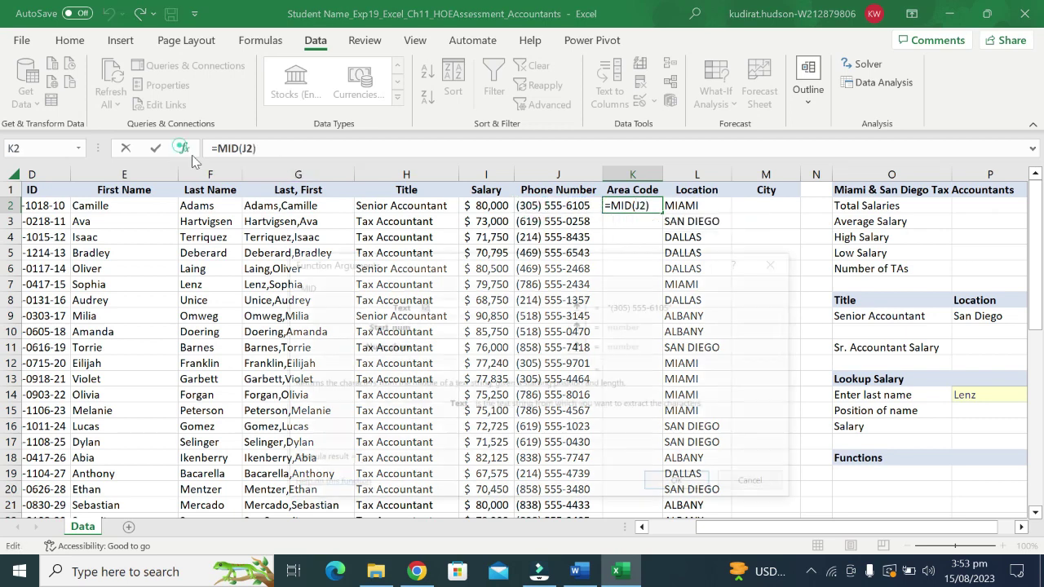
{"action": "left_click", "coordinate": [440, 327]}
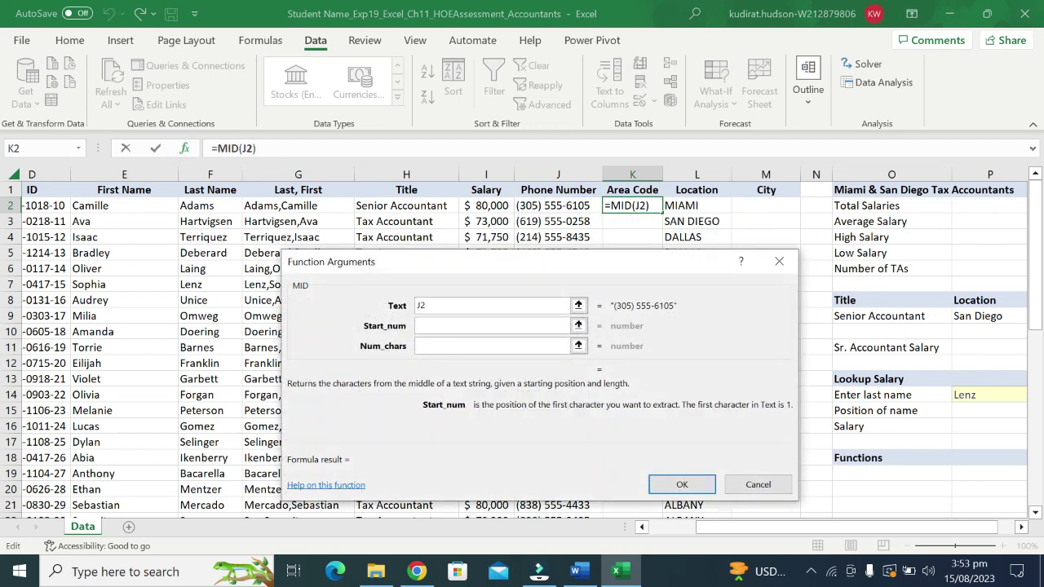
{"action": "type", "text": "2"}
{"action": "left_click", "coordinate": [441, 350]}
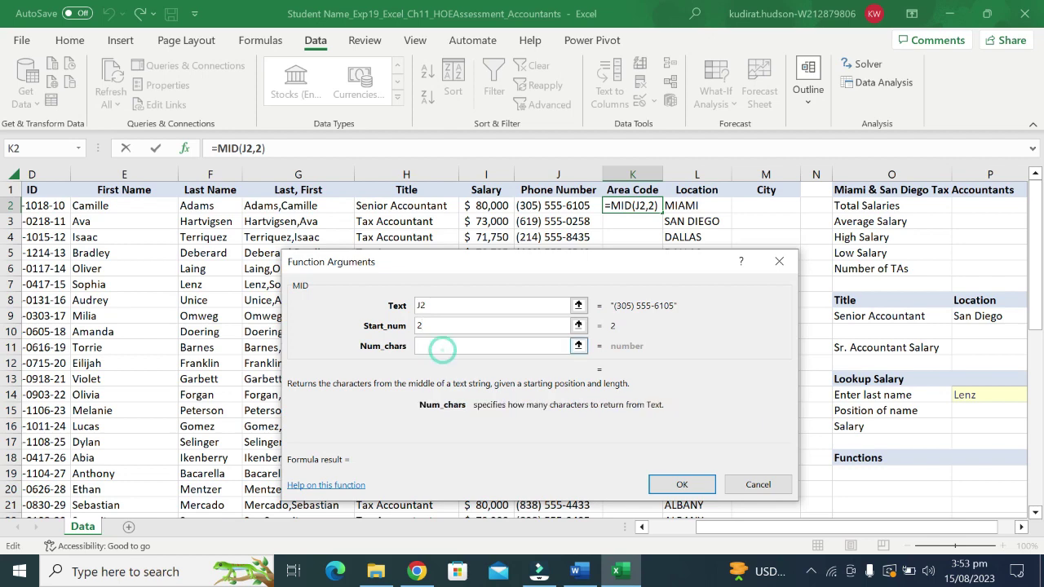
{"action": "type", "text": "3"}
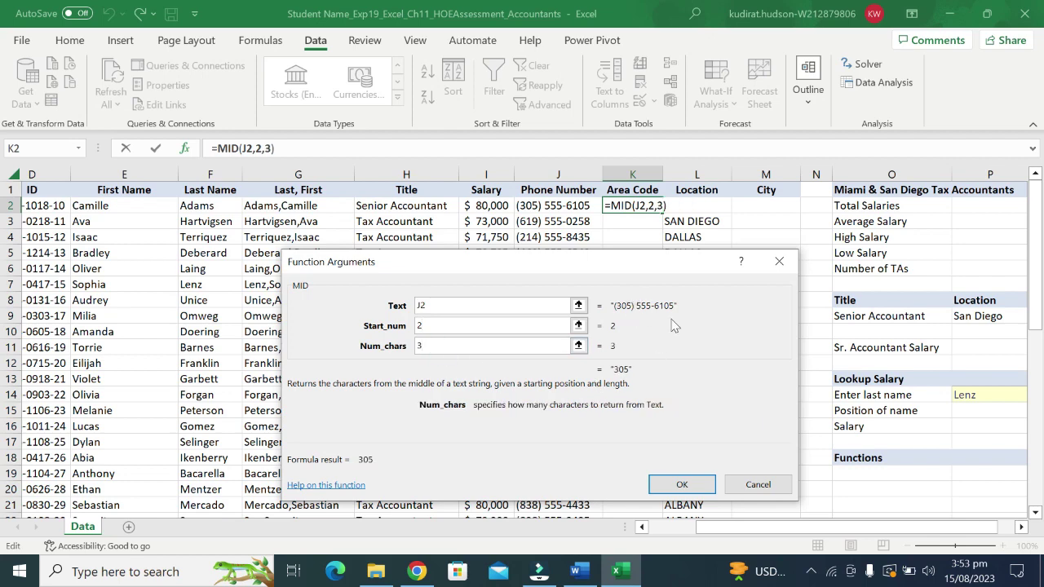
{"action": "left_click", "coordinate": [663, 485]}
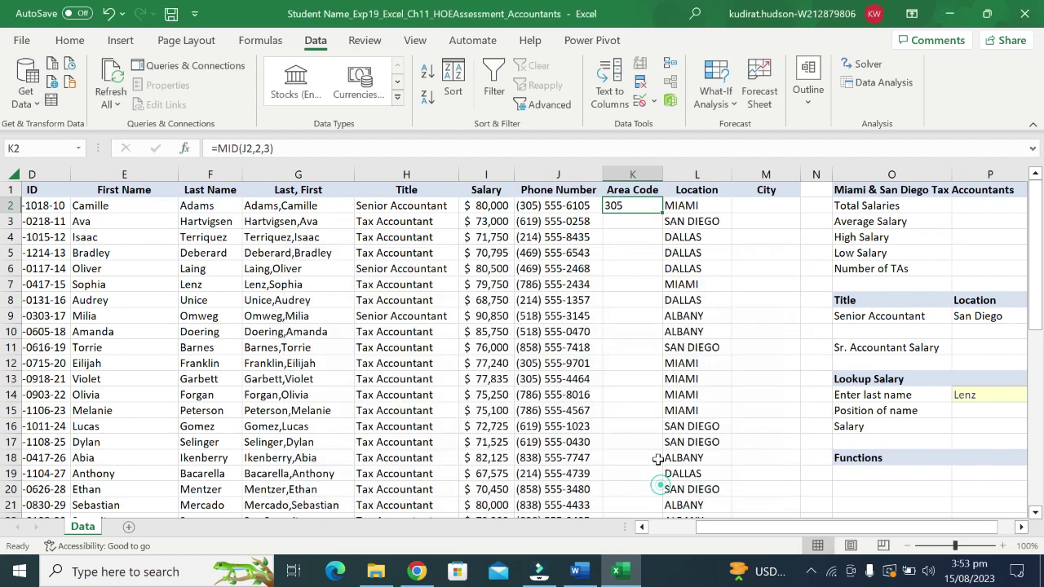
Copy the MID formula down through K26, spot-check rows 22–26 against the phones, then return to Word
{"action": "double_click", "coordinate": [661, 212]}
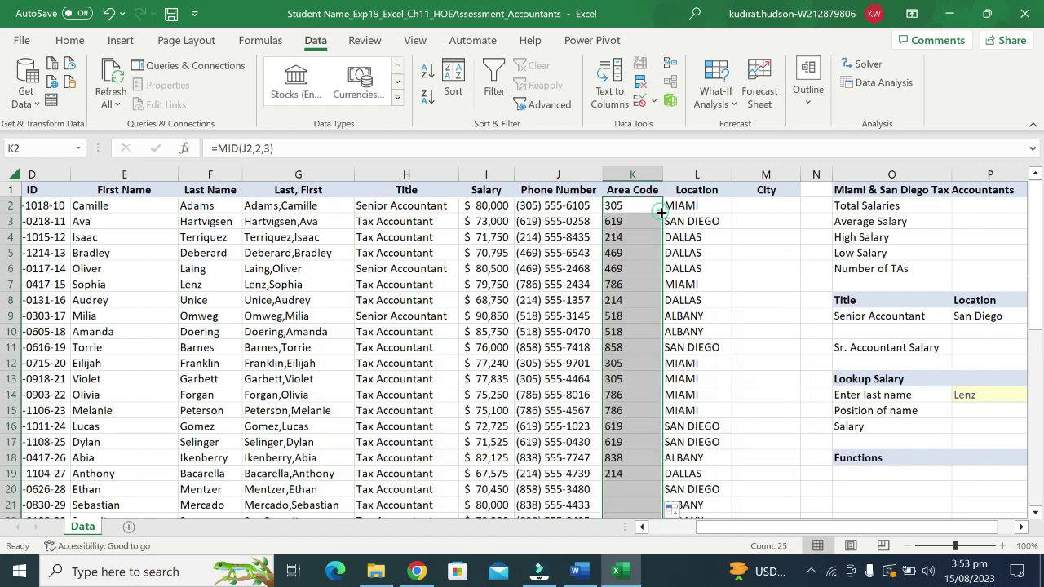
{"action": "scroll", "coordinate": [683, 384], "scroll_direction": "down", "scroll_amount": 1}
{"action": "scroll", "coordinate": [684, 383], "scroll_direction": "down", "scroll_amount": 2}
{"action": "scroll", "coordinate": [676, 395], "scroll_direction": "down", "scroll_amount": 1}
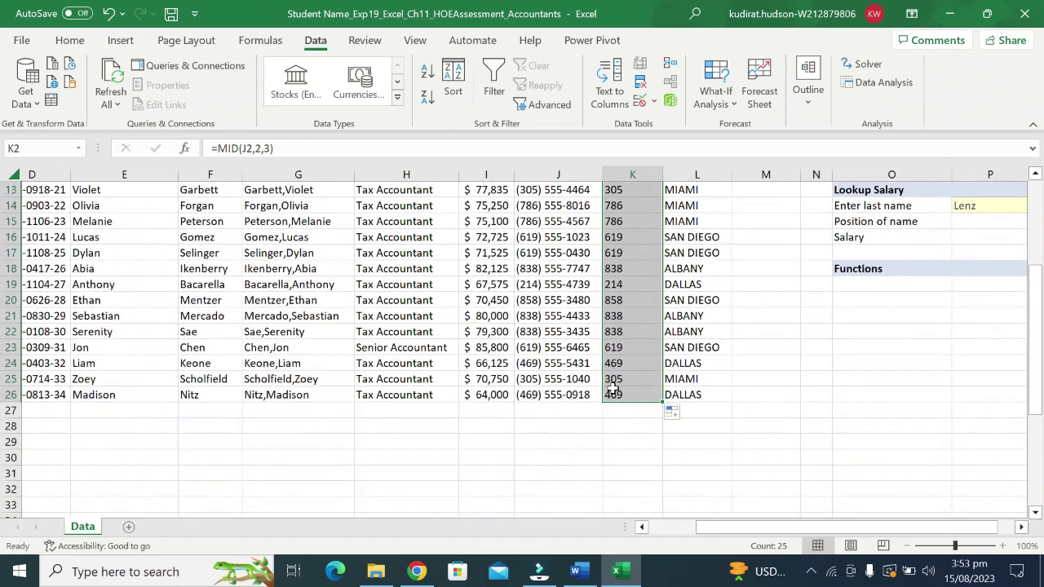
{"action": "left_click", "coordinate": [526, 397]}
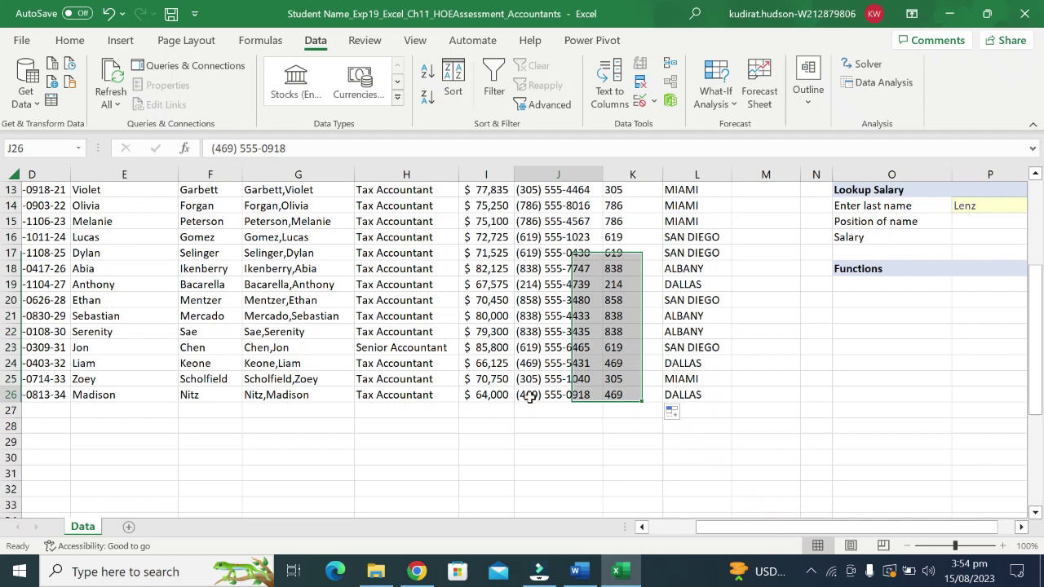
{"action": "left_click", "coordinate": [612, 398]}
{"action": "left_click", "coordinate": [531, 396]}
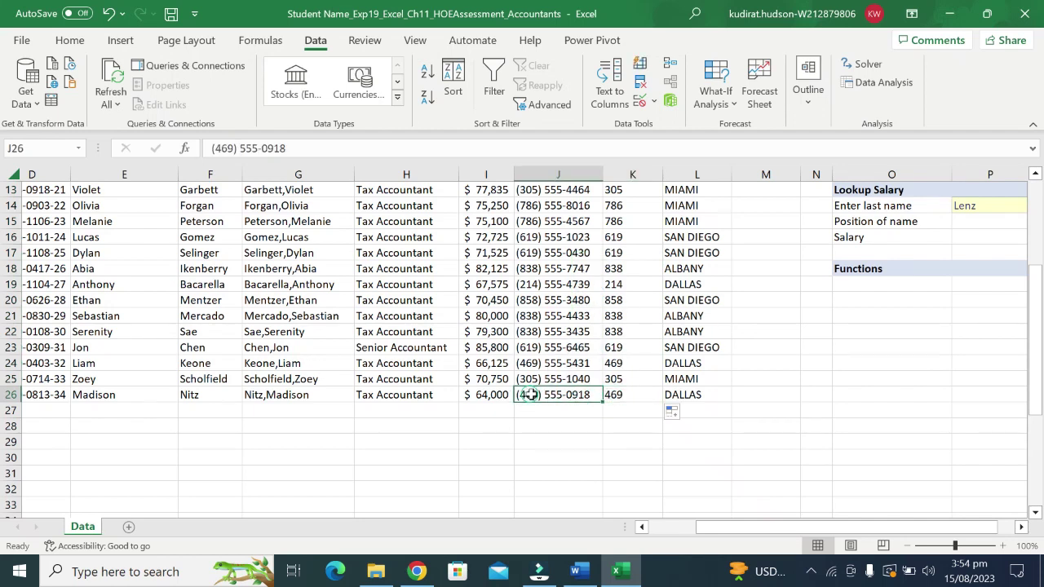
{"action": "left_click", "coordinate": [612, 395]}
{"action": "left_click", "coordinate": [575, 381]}
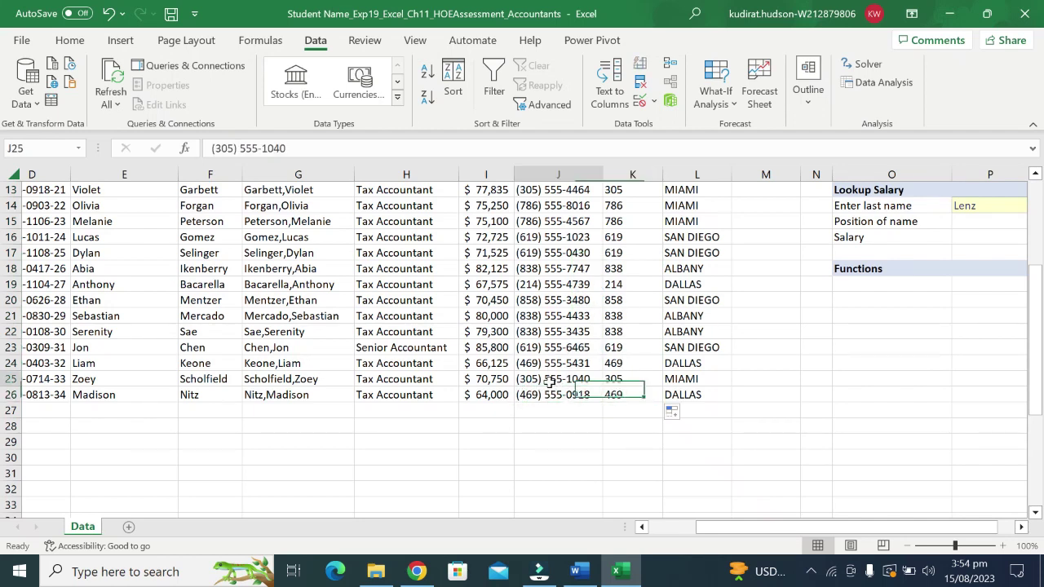
{"action": "left_click", "coordinate": [612, 380]}
{"action": "left_click", "coordinate": [575, 363]}
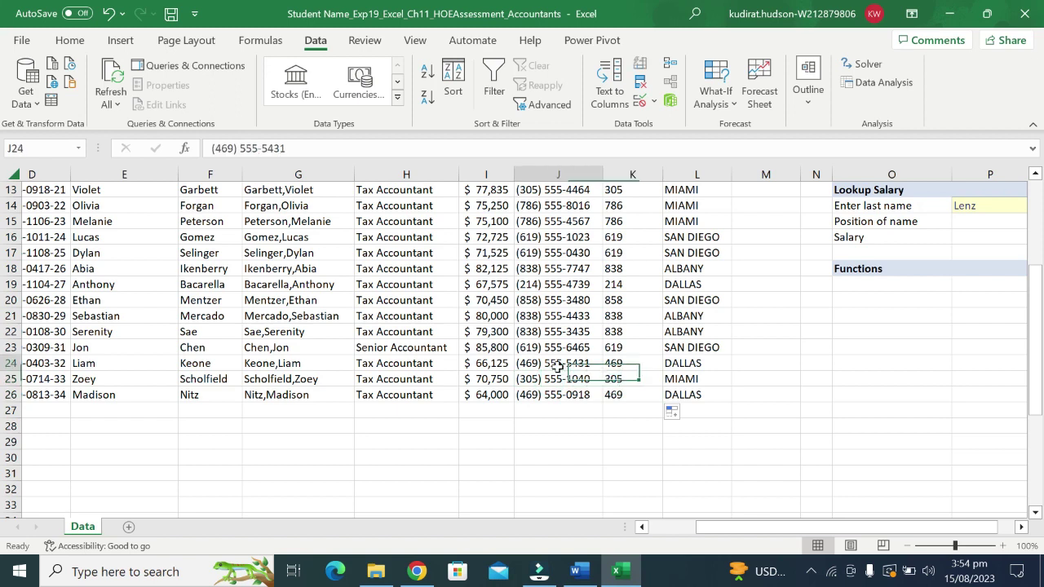
{"action": "left_click", "coordinate": [612, 364]}
{"action": "left_click", "coordinate": [588, 363]}
{"action": "left_click", "coordinate": [614, 348]}
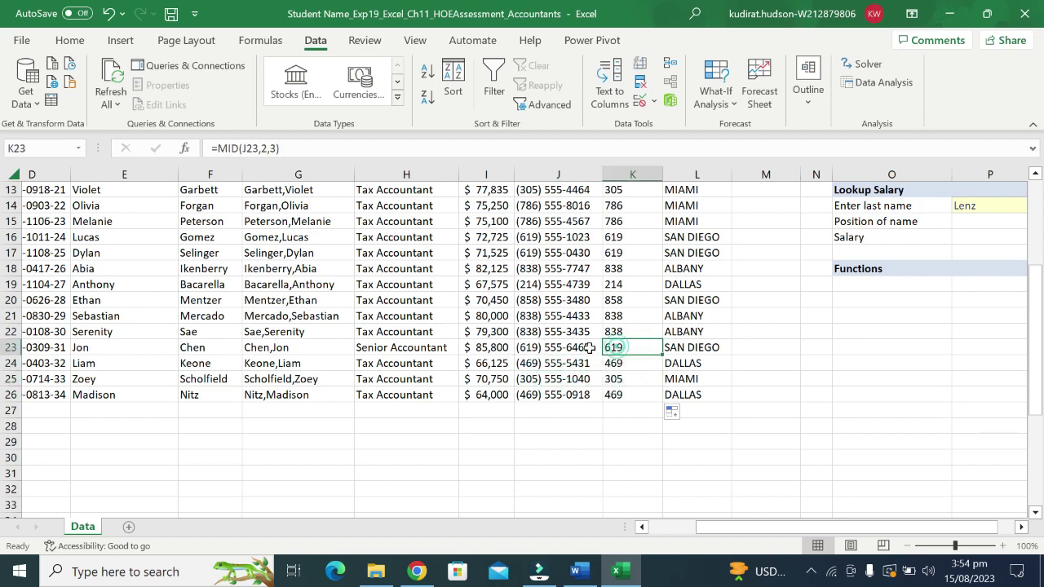
{"action": "left_click", "coordinate": [576, 346]}
{"action": "left_click", "coordinate": [575, 332]}
{"action": "left_click", "coordinate": [616, 331]}
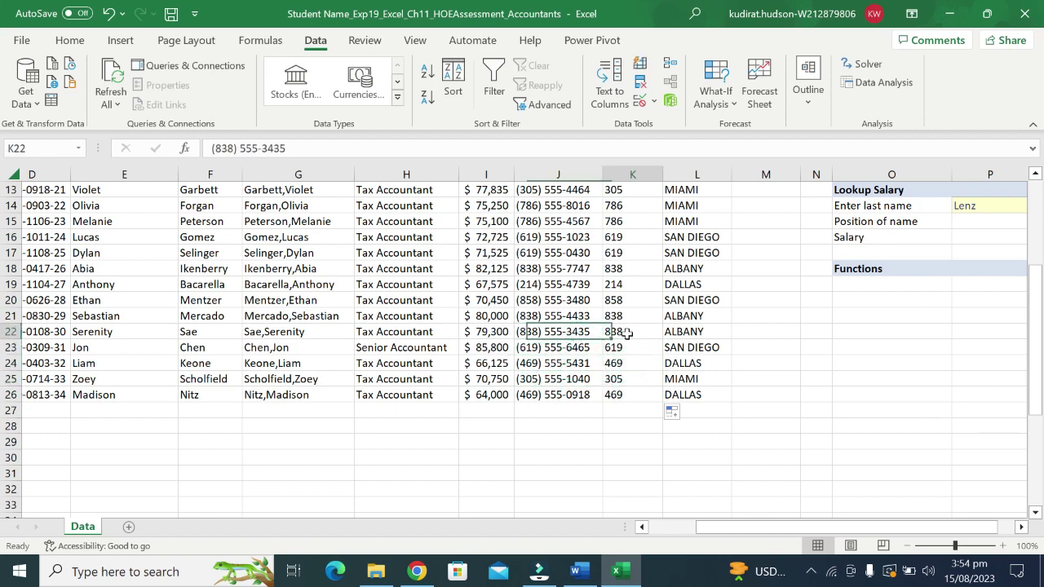
{"action": "scroll", "coordinate": [608, 293], "scroll_direction": "up", "scroll_amount": 4}
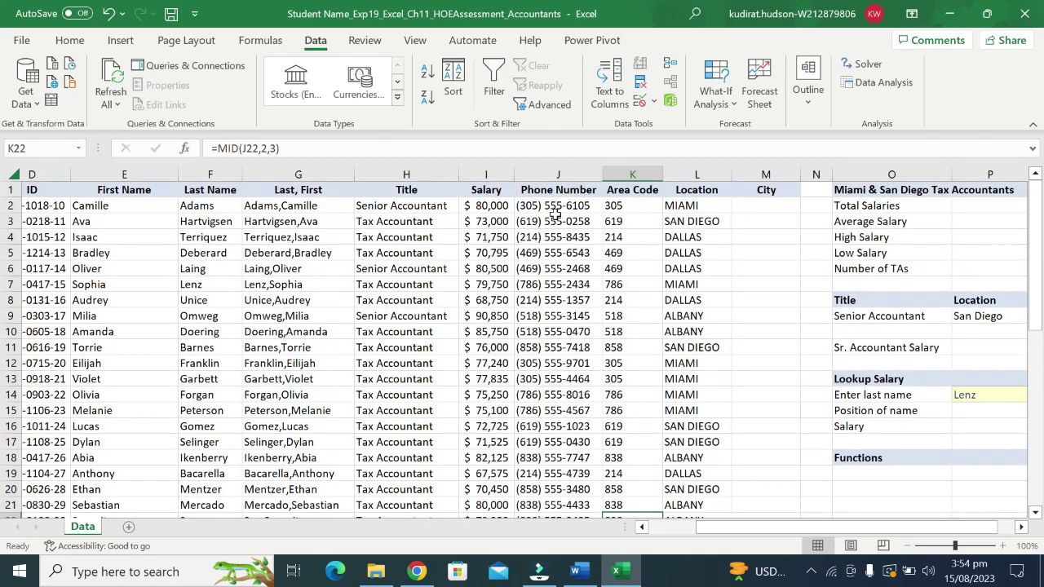
{"action": "left_click", "coordinate": [555, 209]}
{"action": "left_click", "coordinate": [624, 205]}
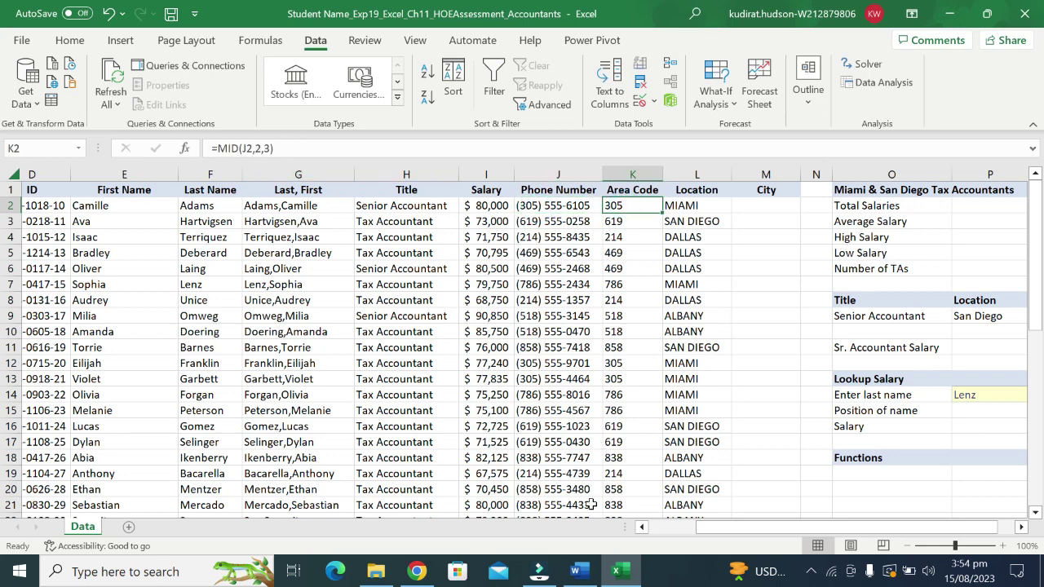
{"action": "left_click", "coordinate": [576, 571]}
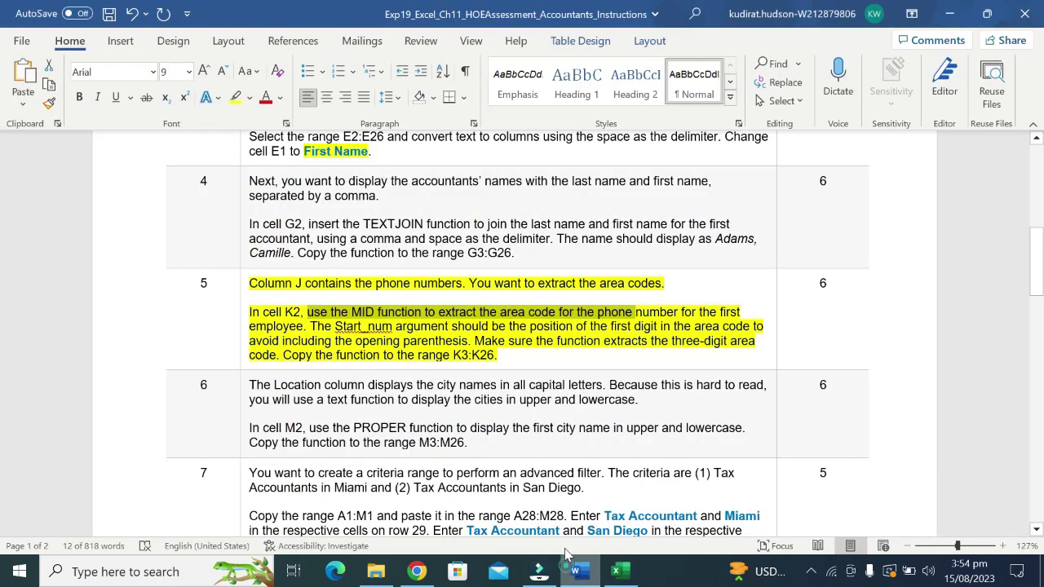
Highlight step 6's PROPER instructions in yellow
{"action": "left_click", "coordinate": [245, 367]}
{"action": "left_click", "coordinate": [238, 431]}
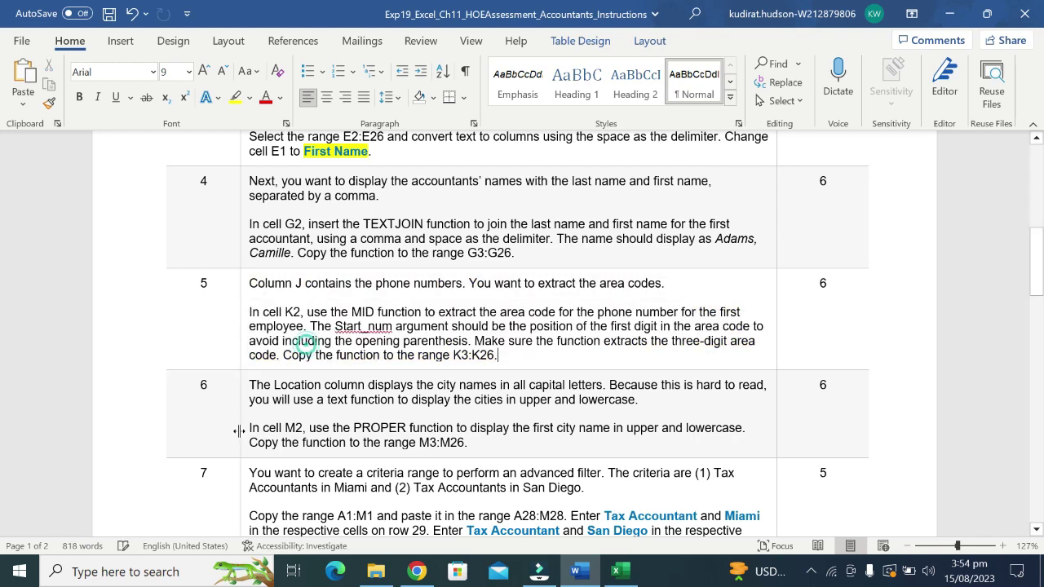
{"action": "left_click", "coordinate": [246, 429]}
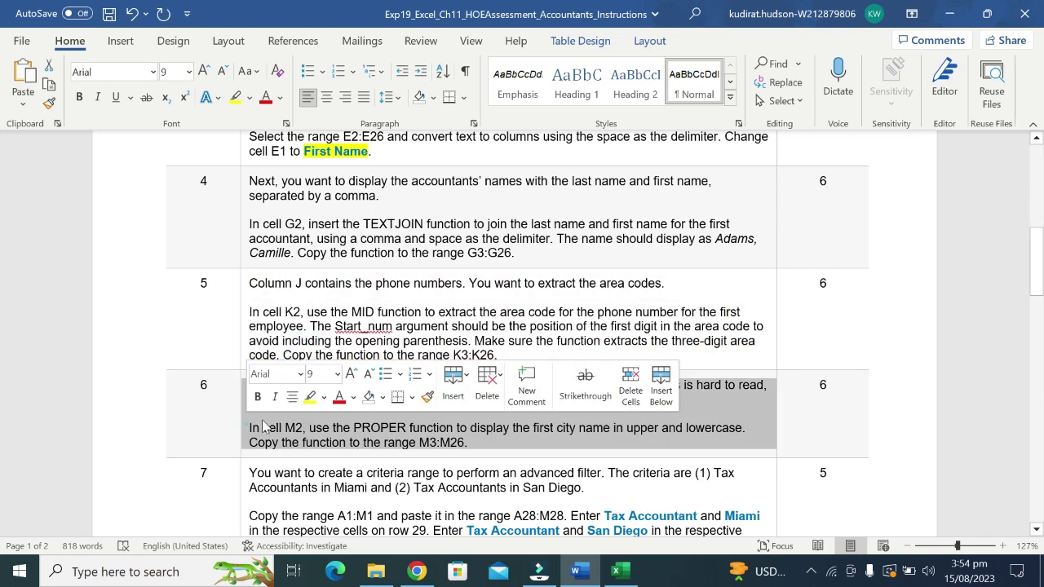
{"action": "left_click", "coordinate": [310, 397]}
{"action": "scroll", "coordinate": [408, 368], "scroll_direction": "down", "scroll_amount": 2}
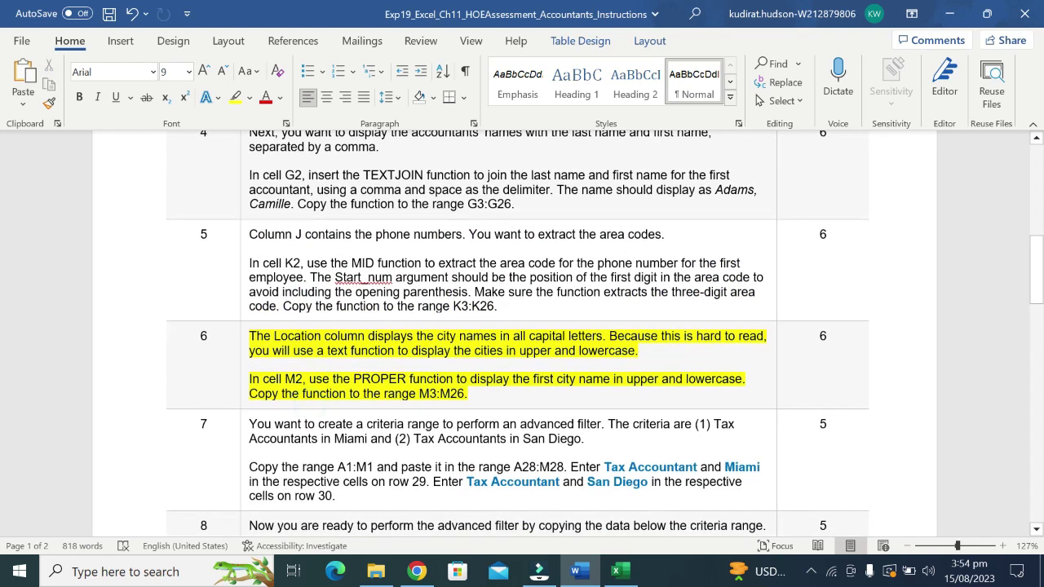
Review the sentences on using PROPER in M2 and copying to M3:M26, then return to Excel
{"action": "left_click_drag", "start_coordinate": [285, 331], "coordinate": [660, 330]}
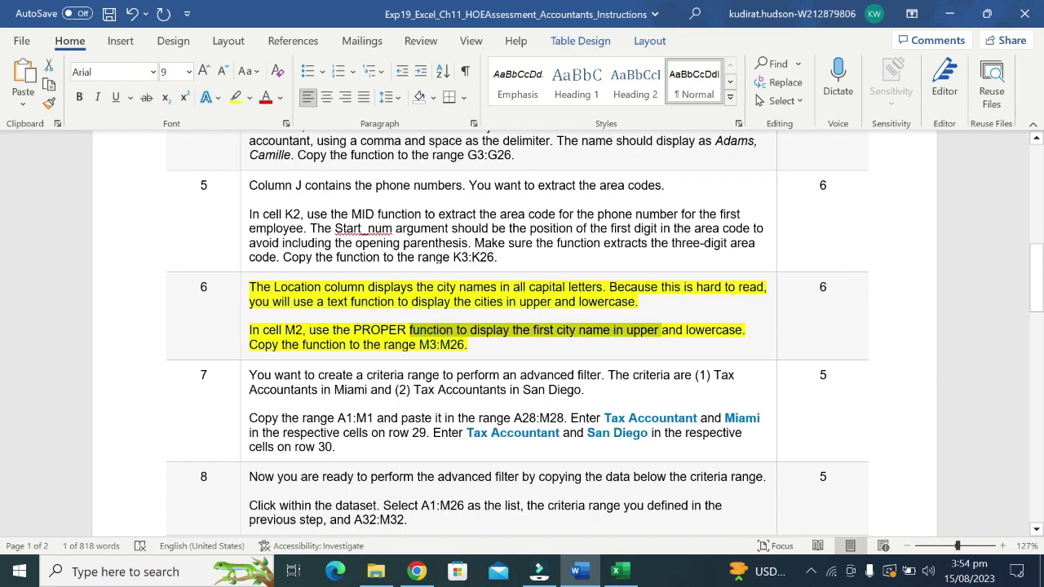
{"action": "left_click_drag", "start_coordinate": [742, 331], "coordinate": [662, 331]}
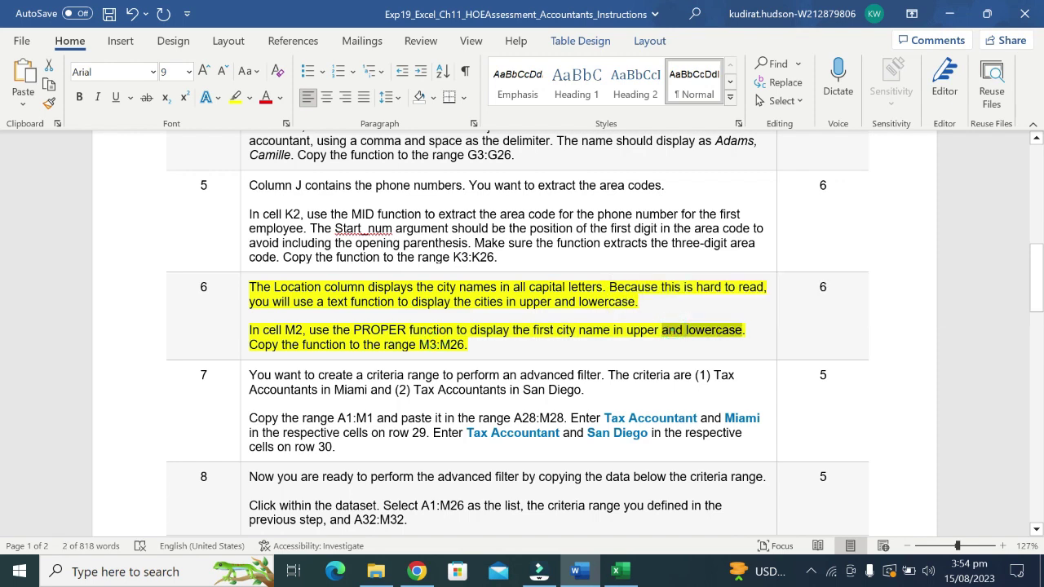
{"action": "left_click_drag", "start_coordinate": [249, 344], "coordinate": [465, 345]}
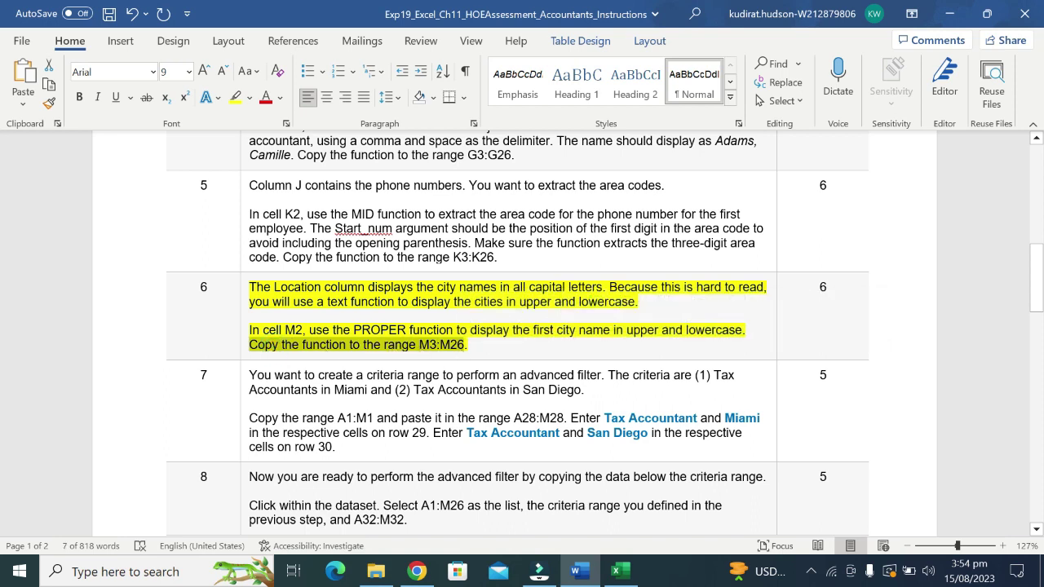
{"action": "left_click_drag", "start_coordinate": [249, 330], "coordinate": [454, 330]}
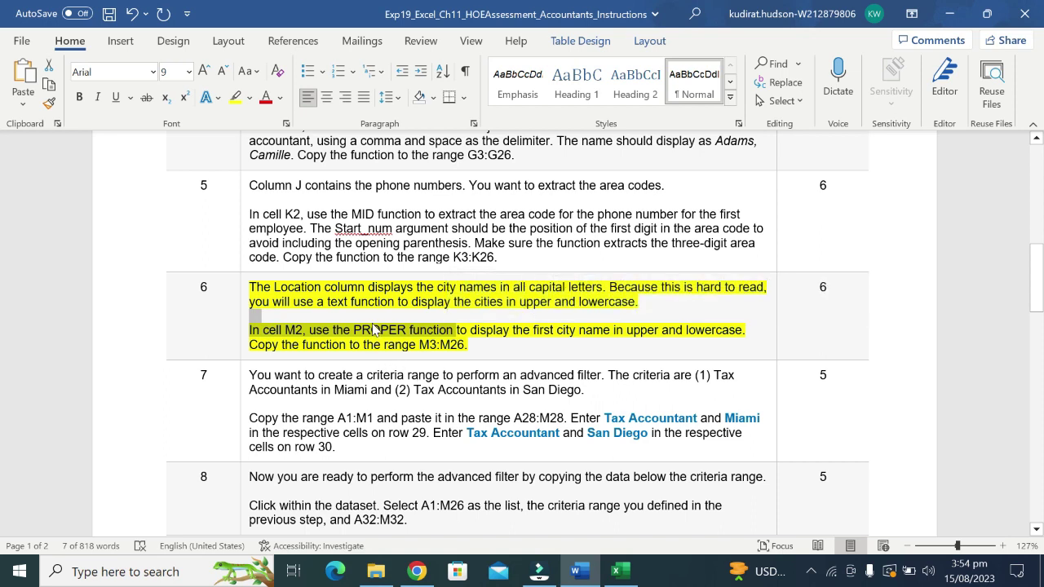
{"action": "left_click", "coordinate": [620, 571]}
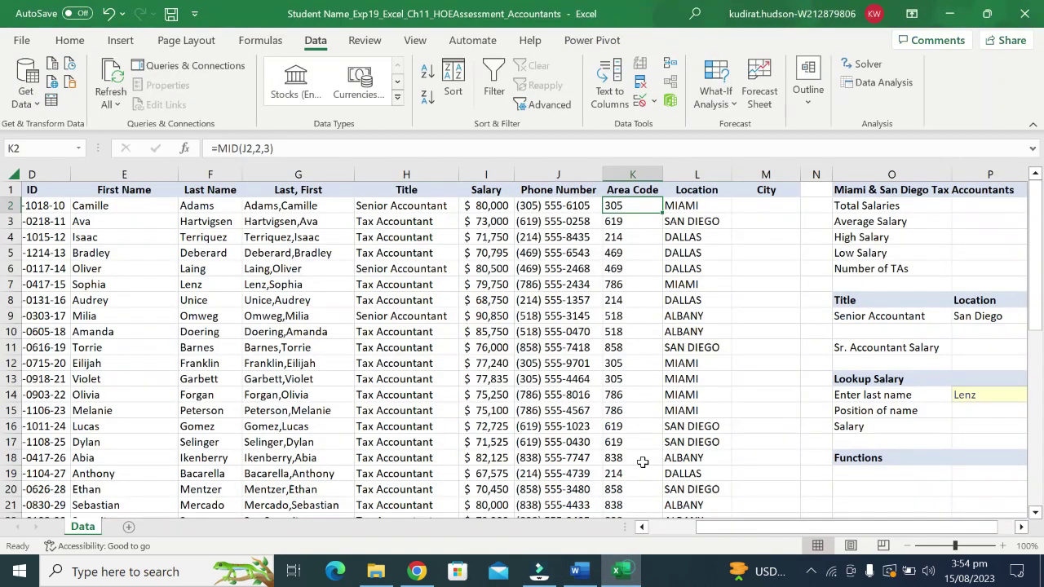
Enter =PROPER(L2) in cell M2
{"action": "left_click", "coordinate": [771, 212]}
{"action": "type", "text": "="}
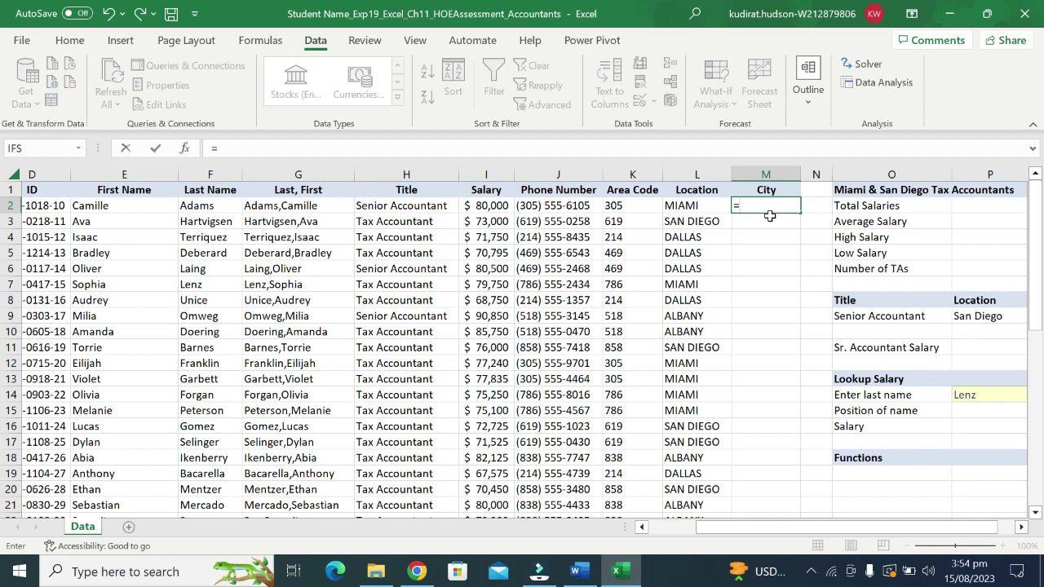
{"action": "type", "text": "pro"}
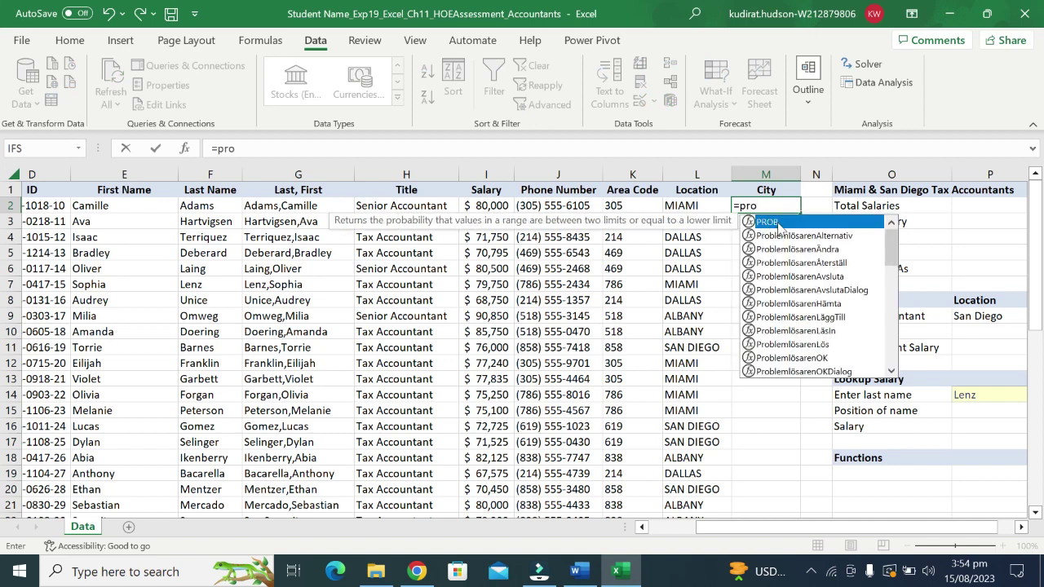
{"action": "type", "text": "p"}
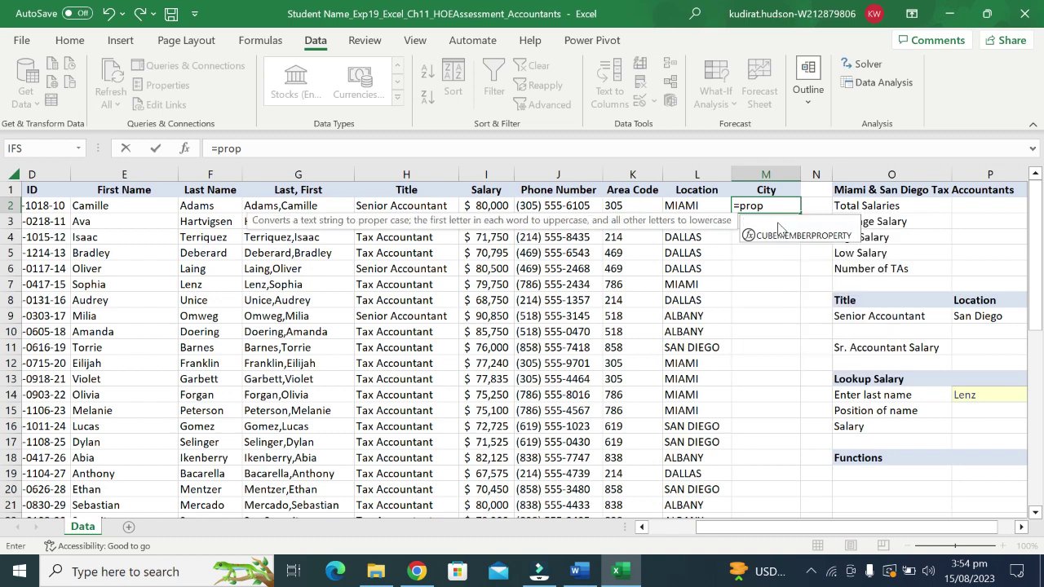
{"action": "double_click", "coordinate": [777, 222]}
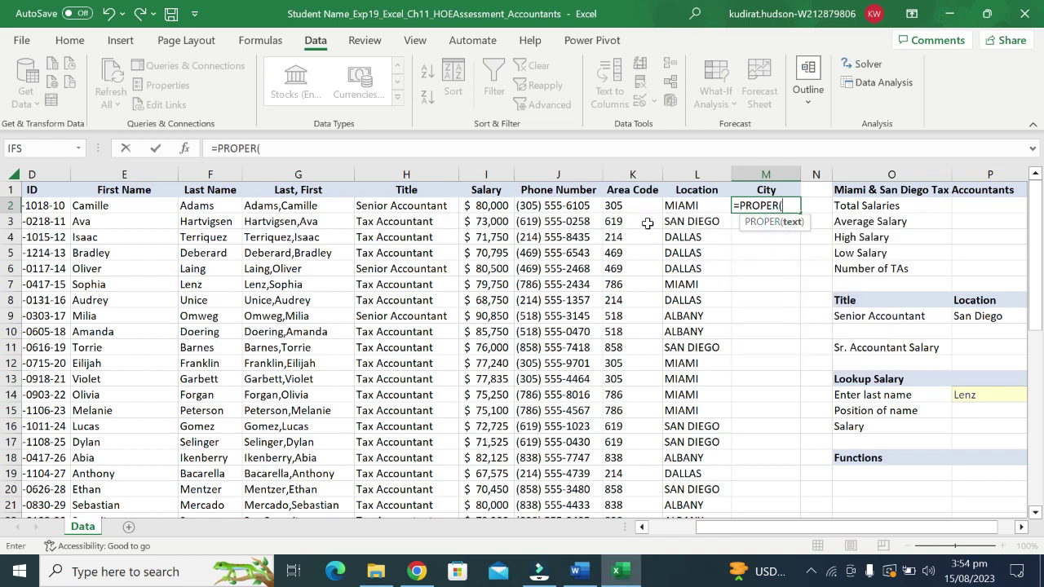
{"action": "left_click", "coordinate": [697, 209]}
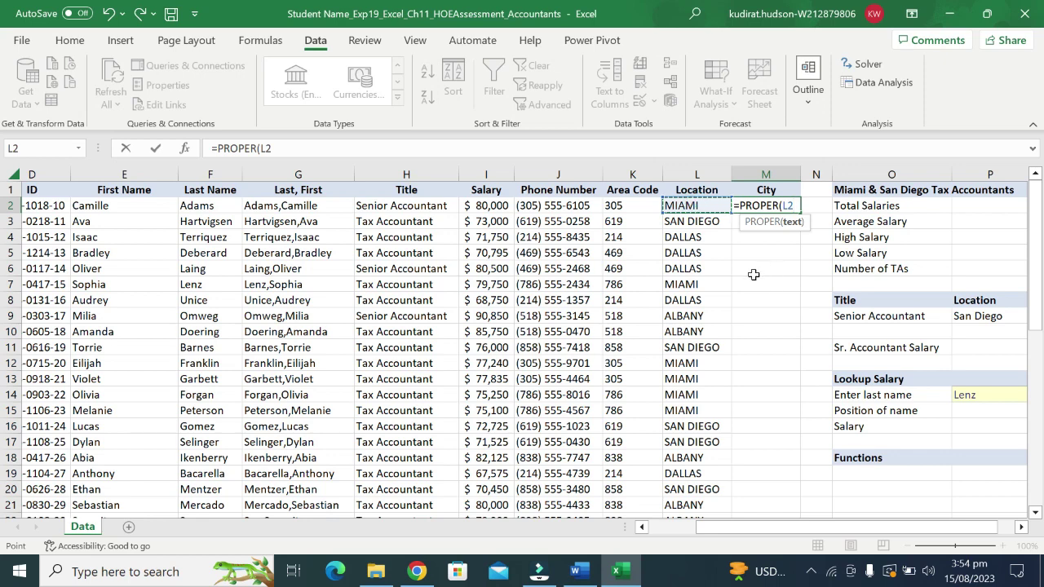
{"action": "key", "text": "Return"}
Copy the PROPER formula down through M26, then go back to the Word instructions
{"action": "left_click", "coordinate": [759, 207]}
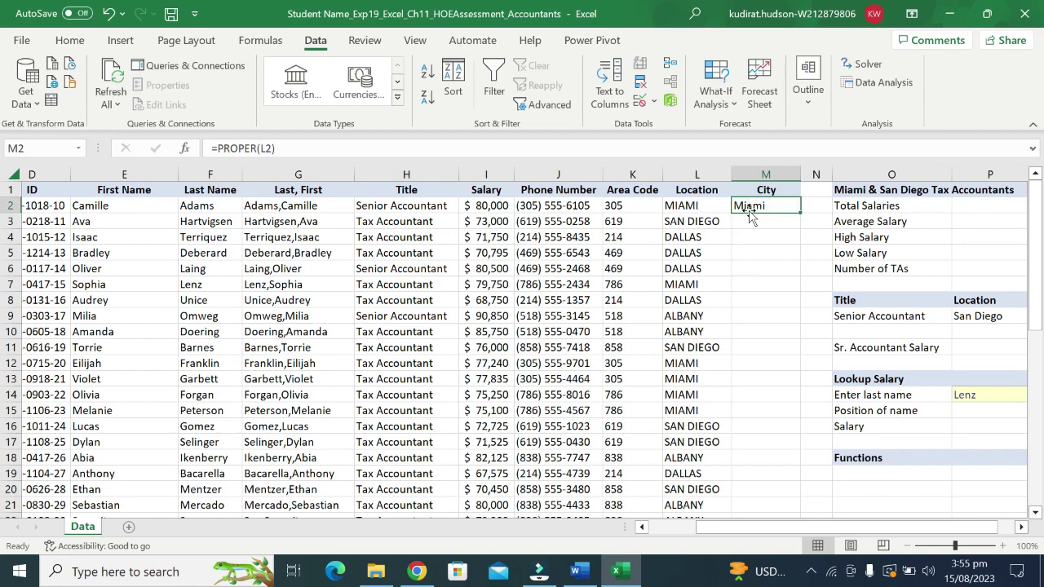
{"action": "double_click", "coordinate": [802, 214]}
{"action": "scroll", "coordinate": [769, 326], "scroll_direction": "down", "scroll_amount": 3}
{"action": "scroll", "coordinate": [767, 338], "scroll_direction": "down", "scroll_amount": 1}
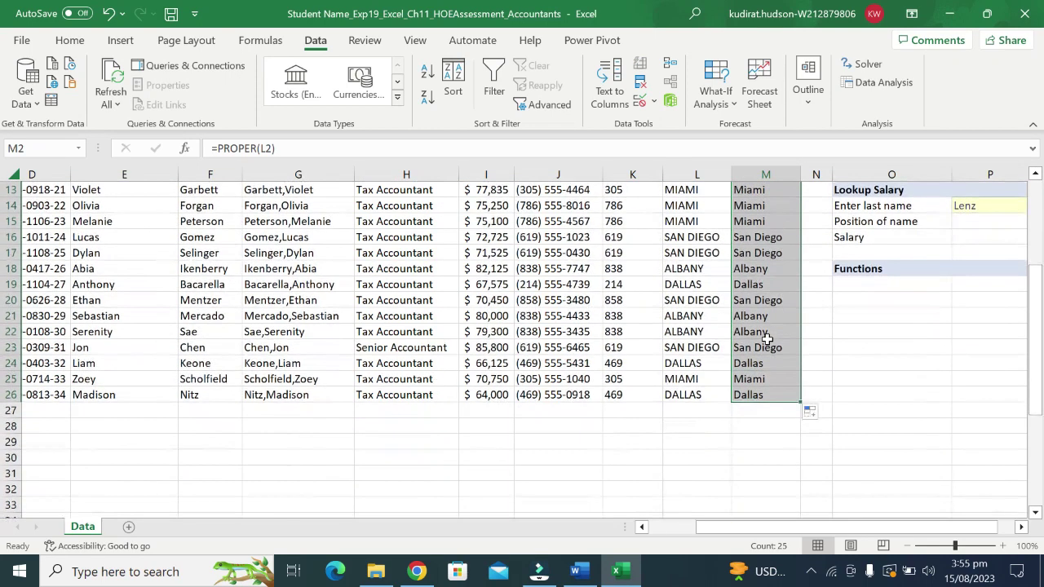
{"action": "scroll", "coordinate": [767, 338], "scroll_direction": "up", "scroll_amount": 3}
{"action": "scroll", "coordinate": [751, 337], "scroll_direction": "up", "scroll_amount": 1}
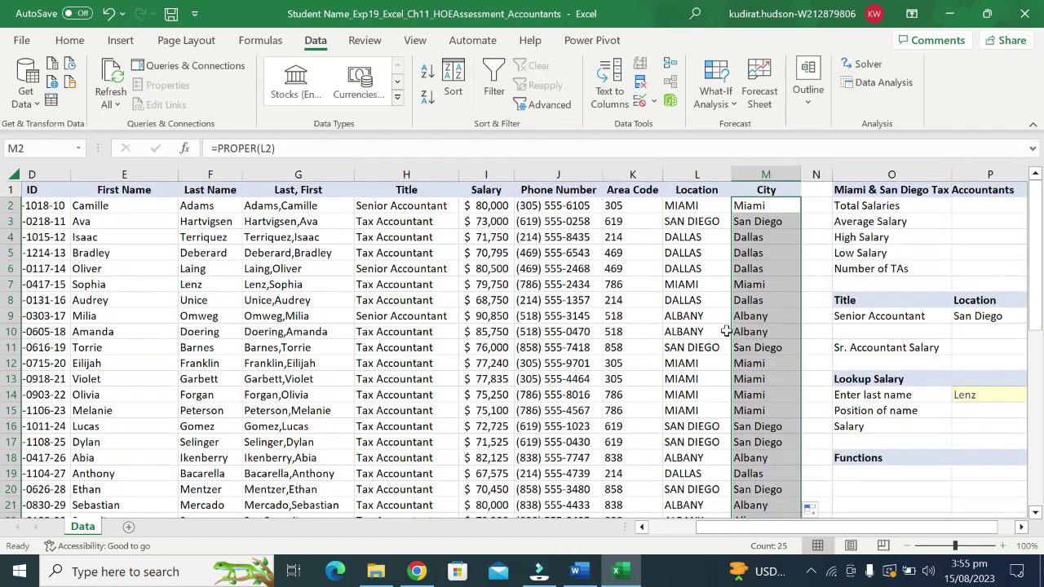
{"action": "left_click", "coordinate": [575, 571]}
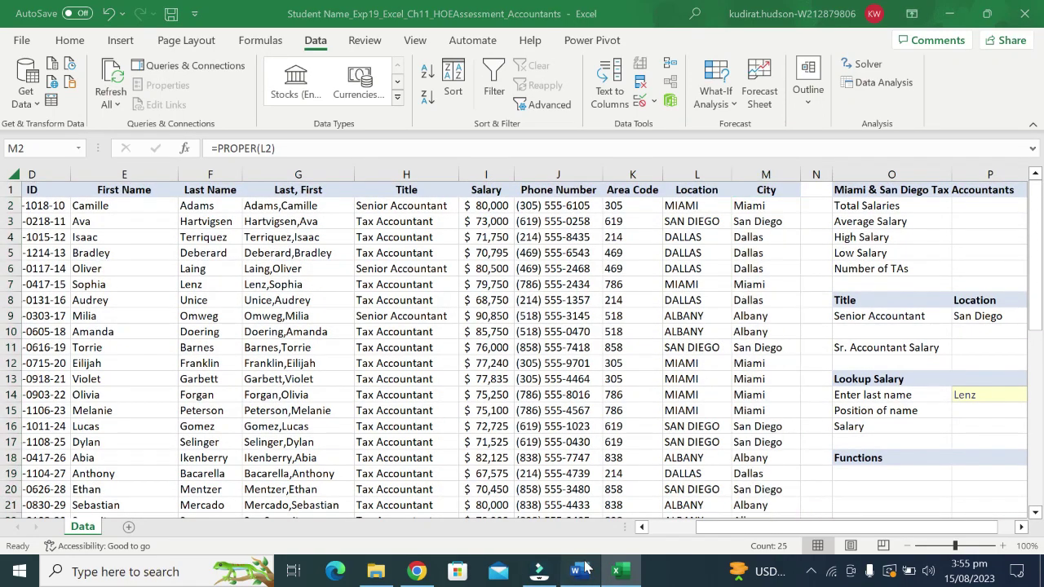
{"action": "scroll", "coordinate": [557, 419], "scroll_direction": "down", "scroll_amount": 1}
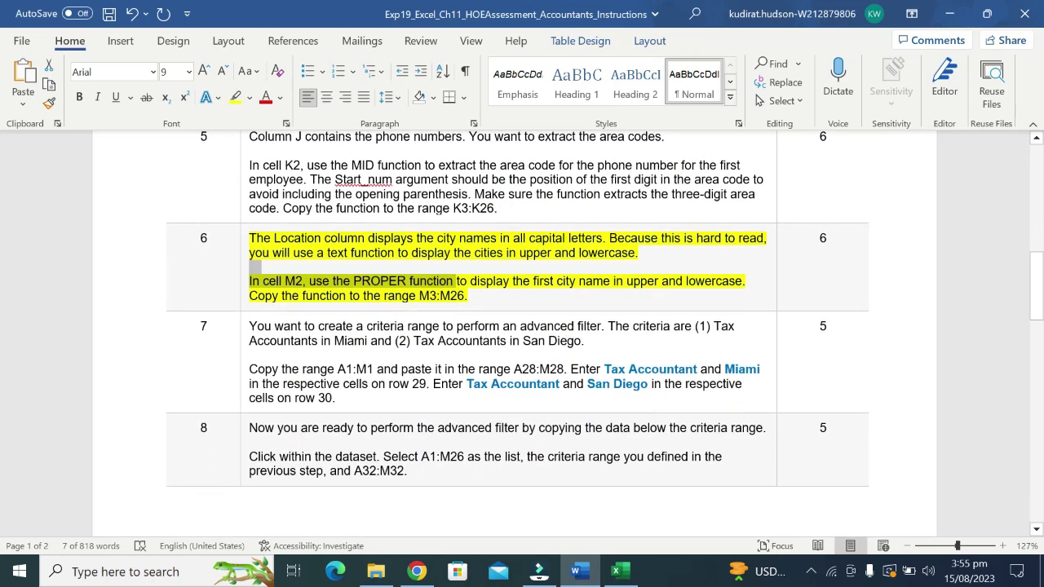
{"action": "scroll", "coordinate": [539, 414], "scroll_direction": "down", "scroll_amount": 1}
{"action": "scroll", "coordinate": [538, 414], "scroll_direction": "down", "scroll_amount": 2}
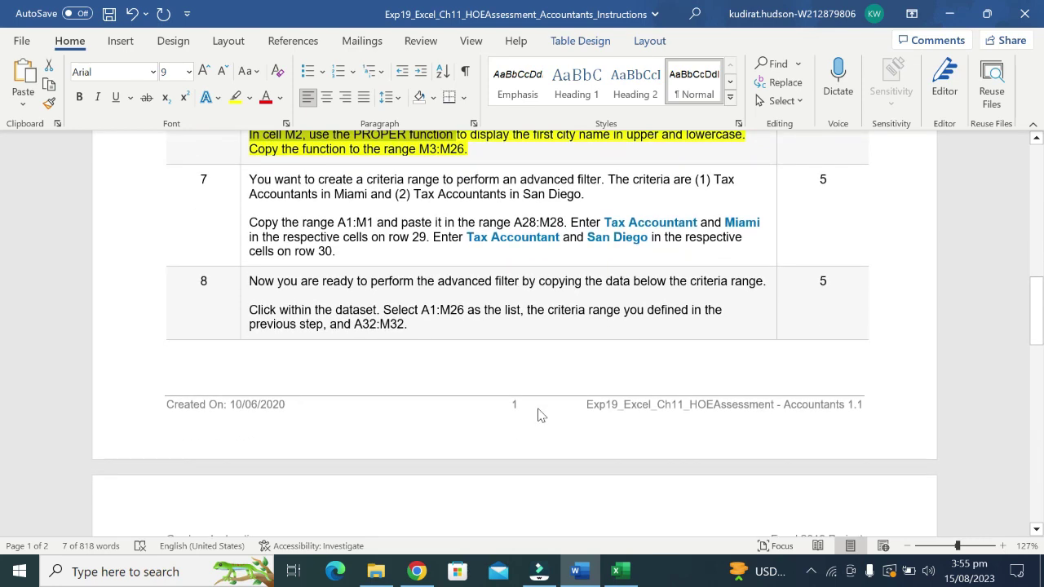
{"action": "scroll", "coordinate": [538, 415], "scroll_direction": "down", "scroll_amount": 1}
{"action": "scroll", "coordinate": [539, 414], "scroll_direction": "down", "scroll_amount": 2}
{"action": "scroll", "coordinate": [538, 415], "scroll_direction": "down", "scroll_amount": 4}
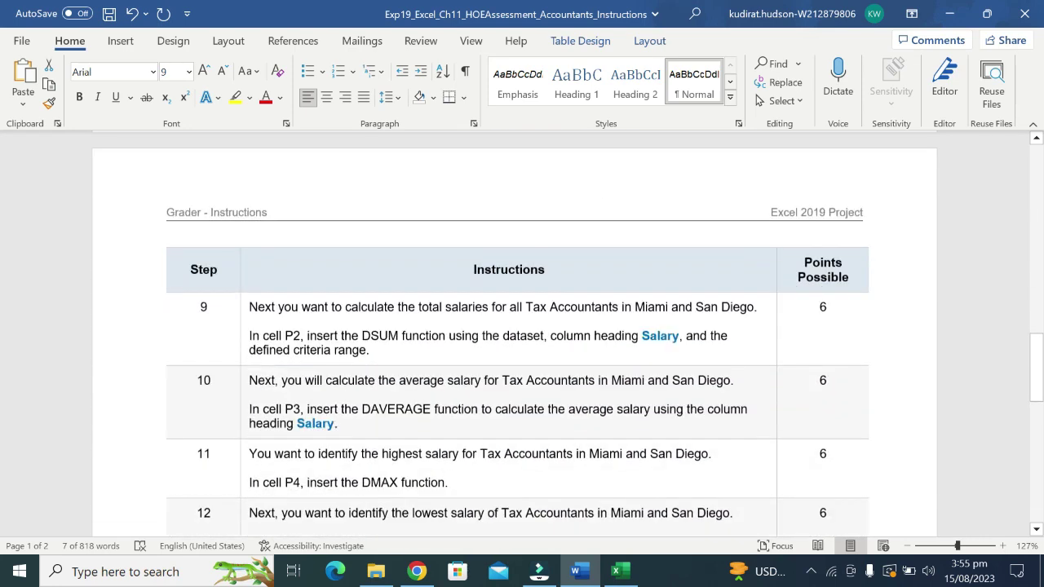
{"action": "scroll", "coordinate": [531, 373], "scroll_direction": "down", "scroll_amount": 1}
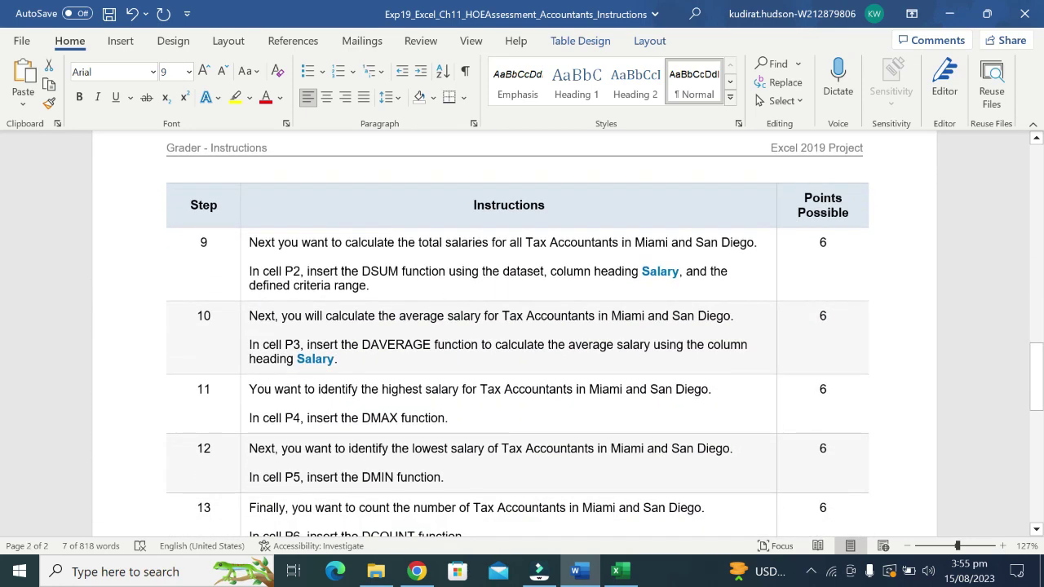
{"action": "left_click", "coordinate": [416, 280]}
{"action": "scroll", "coordinate": [643, 275], "scroll_direction": "down", "scroll_amount": 2}
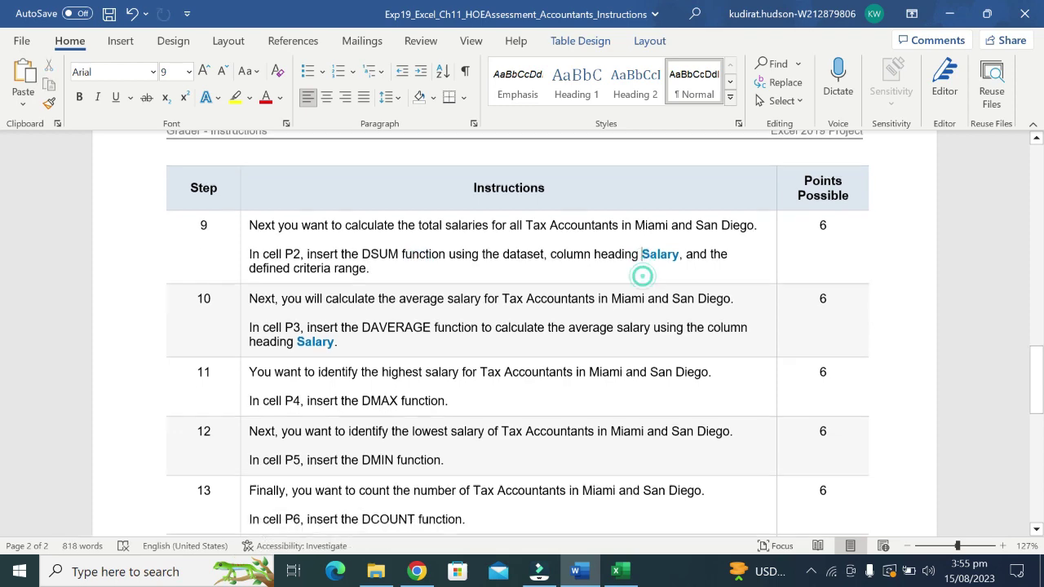
{"action": "scroll", "coordinate": [606, 326], "scroll_direction": "down", "scroll_amount": 1}
{"action": "scroll", "coordinate": [605, 326], "scroll_direction": "down", "scroll_amount": 2}
{"action": "scroll", "coordinate": [605, 326], "scroll_direction": "down", "scroll_amount": 2}
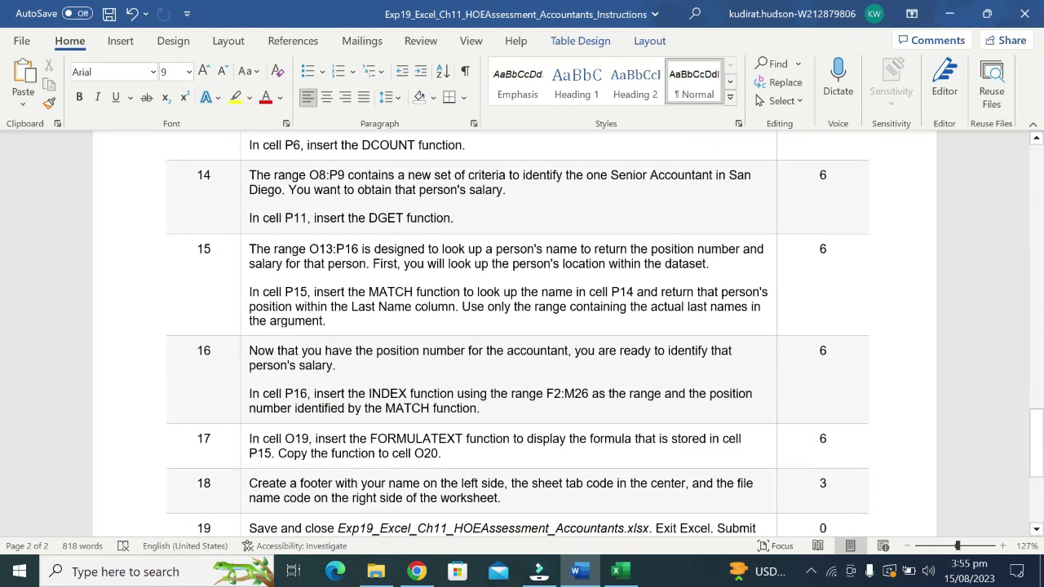
{"action": "scroll", "coordinate": [605, 326], "scroll_direction": "down", "scroll_amount": 2}
{"action": "scroll", "coordinate": [605, 326], "scroll_direction": "up", "scroll_amount": 1}
{"action": "scroll", "coordinate": [605, 326], "scroll_direction": "up", "scroll_amount": 2}
{"action": "scroll", "coordinate": [605, 326], "scroll_direction": "up", "scroll_amount": 3}
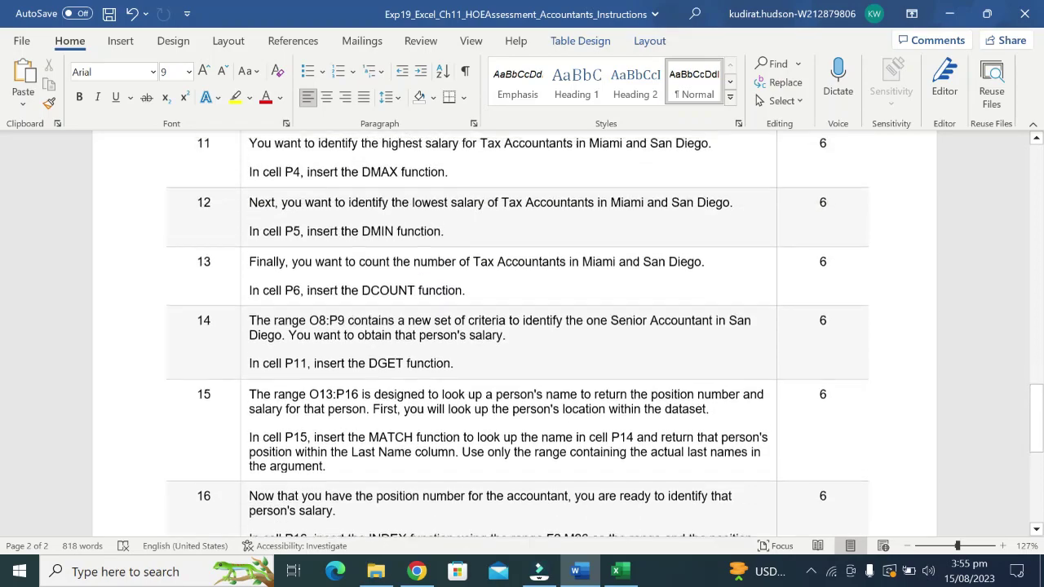
{"action": "scroll", "coordinate": [606, 326], "scroll_direction": "up", "scroll_amount": 2}
{"action": "scroll", "coordinate": [604, 335], "scroll_direction": "up", "scroll_amount": 3}
{"action": "scroll", "coordinate": [603, 334], "scroll_direction": "up", "scroll_amount": 2}
{"action": "scroll", "coordinate": [604, 334], "scroll_direction": "up", "scroll_amount": 3}
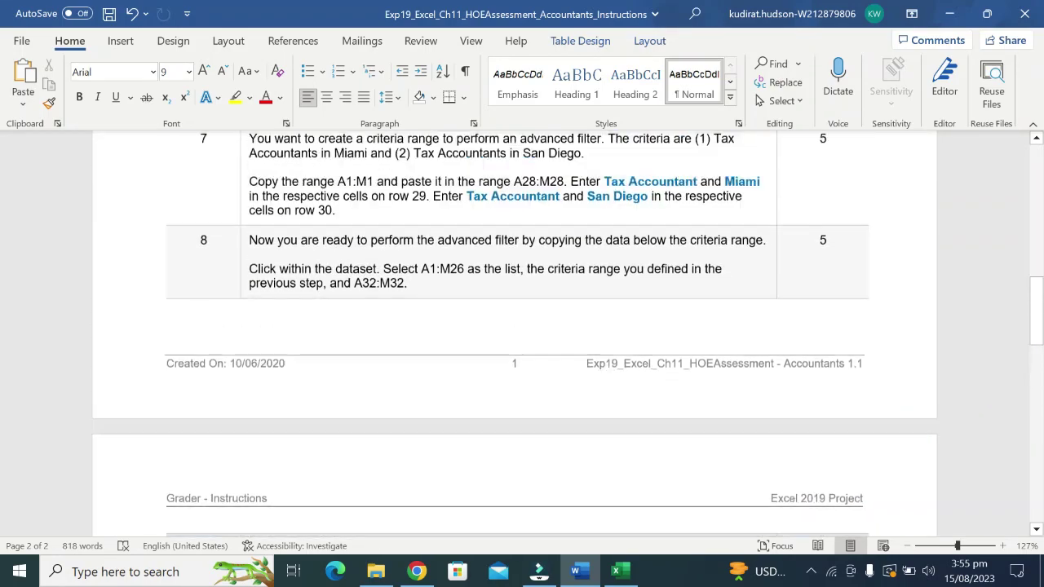
{"action": "scroll", "coordinate": [604, 335], "scroll_direction": "up", "scroll_amount": 3}
{"action": "scroll", "coordinate": [523, 335], "scroll_direction": "up", "scroll_amount": 2}
{"action": "scroll", "coordinate": [522, 334], "scroll_direction": "up", "scroll_amount": 3}
{"action": "scroll", "coordinate": [523, 335], "scroll_direction": "up", "scroll_amount": 2}
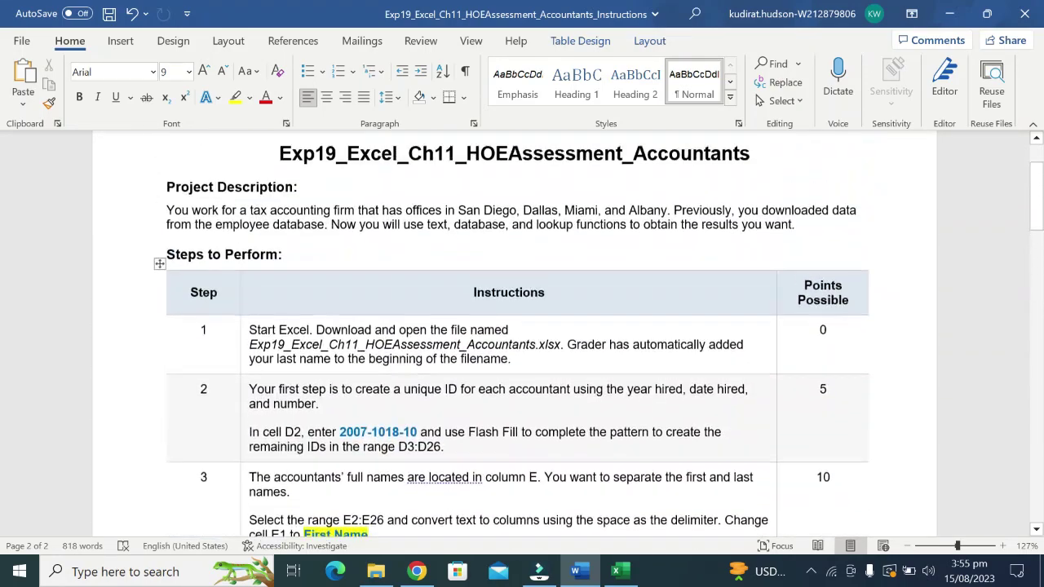
{"action": "scroll", "coordinate": [522, 334], "scroll_direction": "up", "scroll_amount": 1}
{"action": "scroll", "coordinate": [523, 334], "scroll_direction": "up", "scroll_amount": 1}
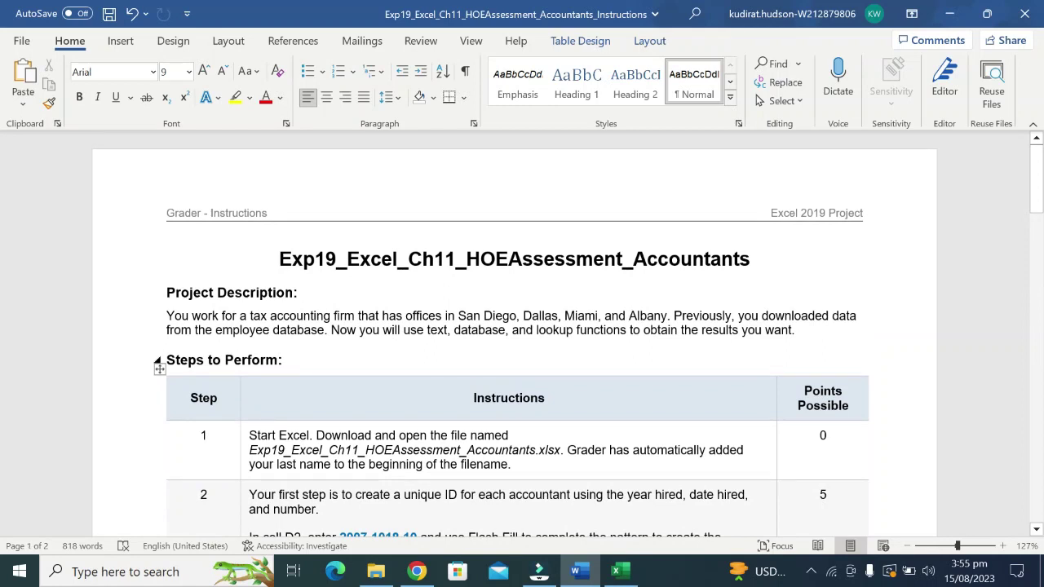